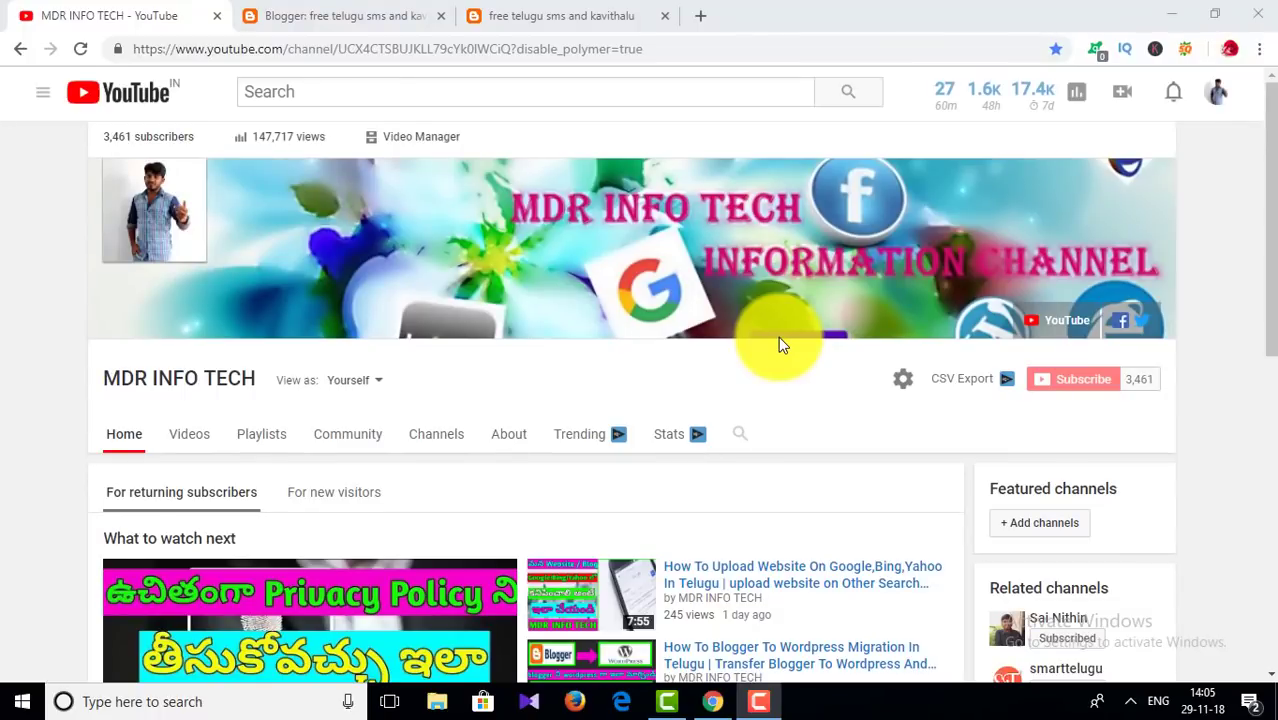
# Switch from the YouTube channel to the Blogger tab and open the blog's Basic settings
pyautogui.click(340, 15)
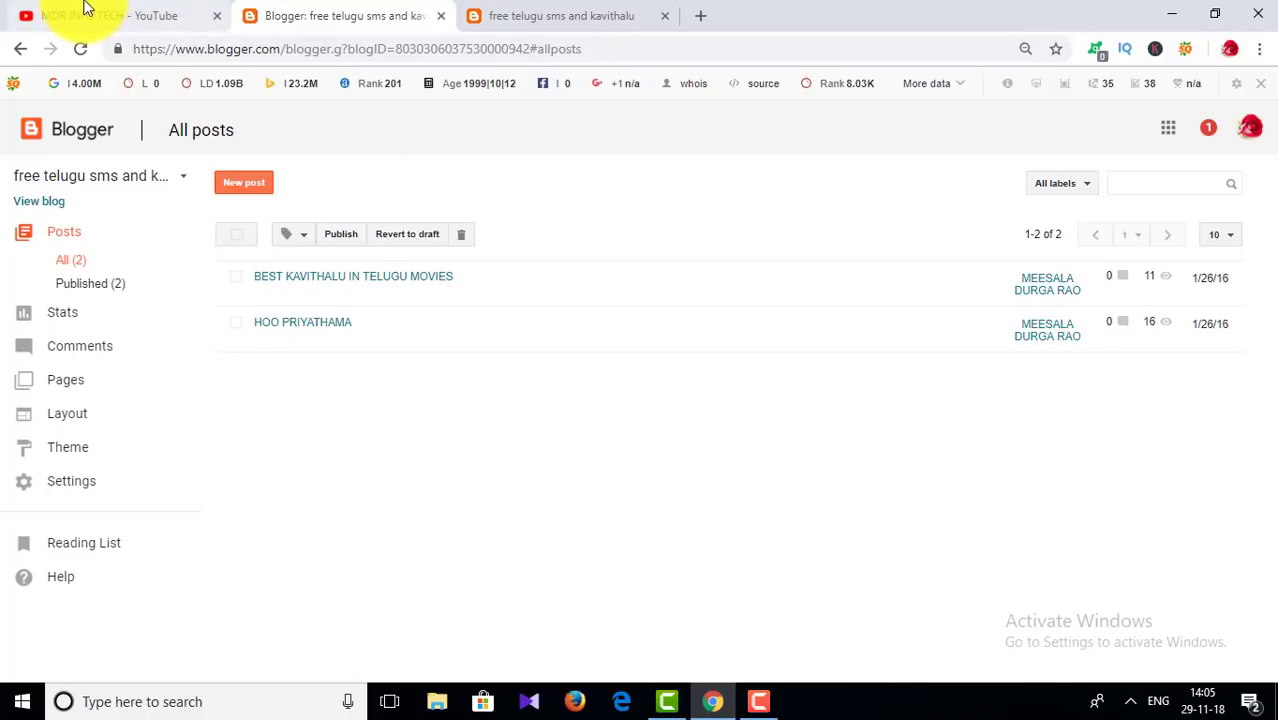
pyautogui.click(85, 15)
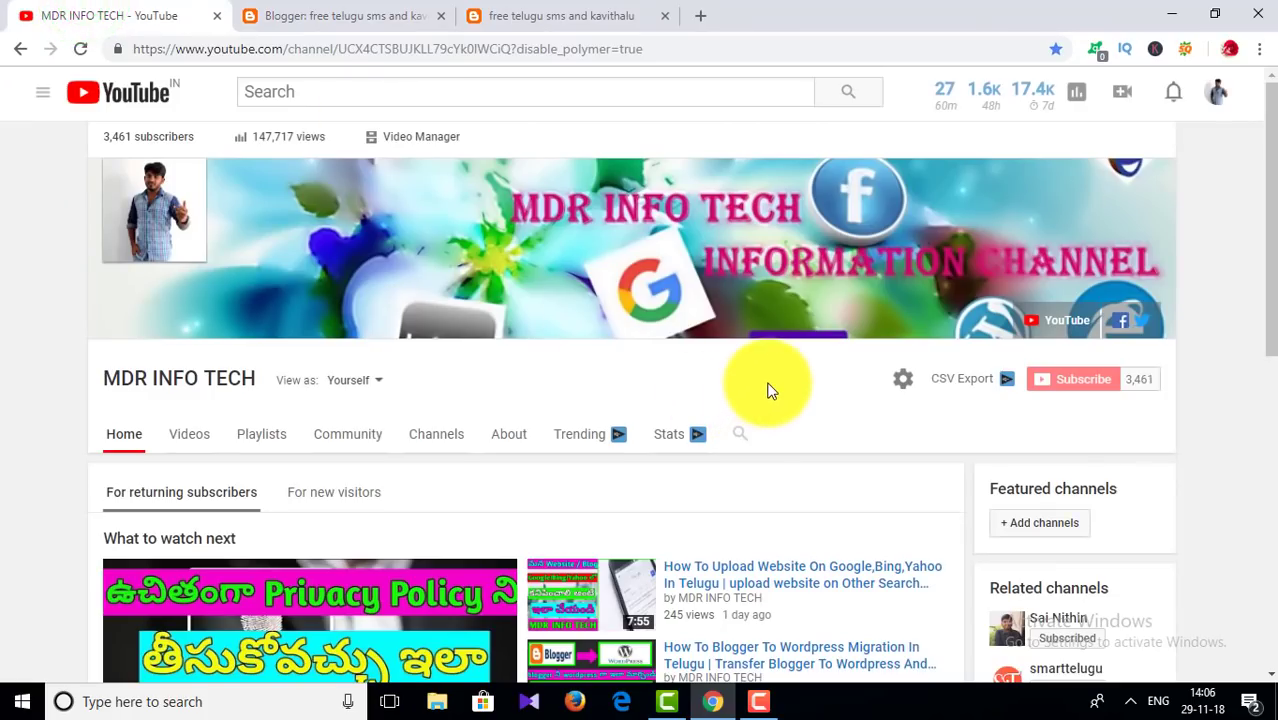
pyautogui.click(1091, 378)
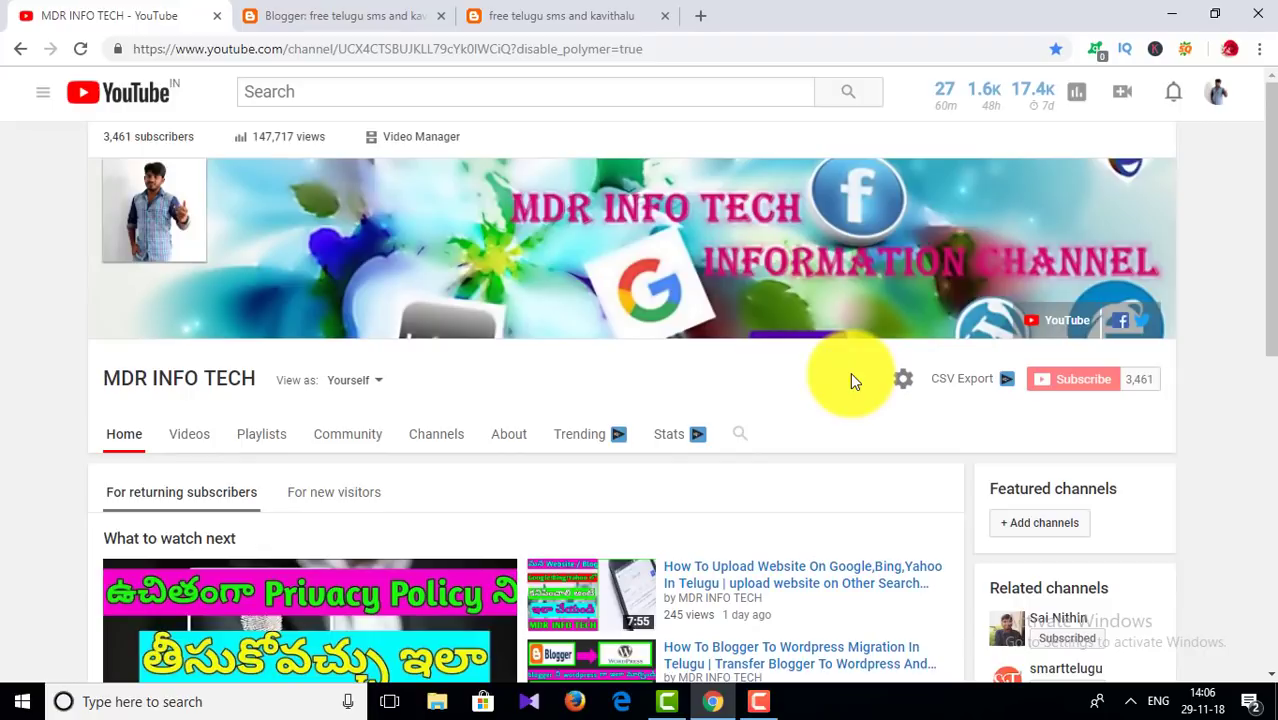
pyautogui.click(345, 15)
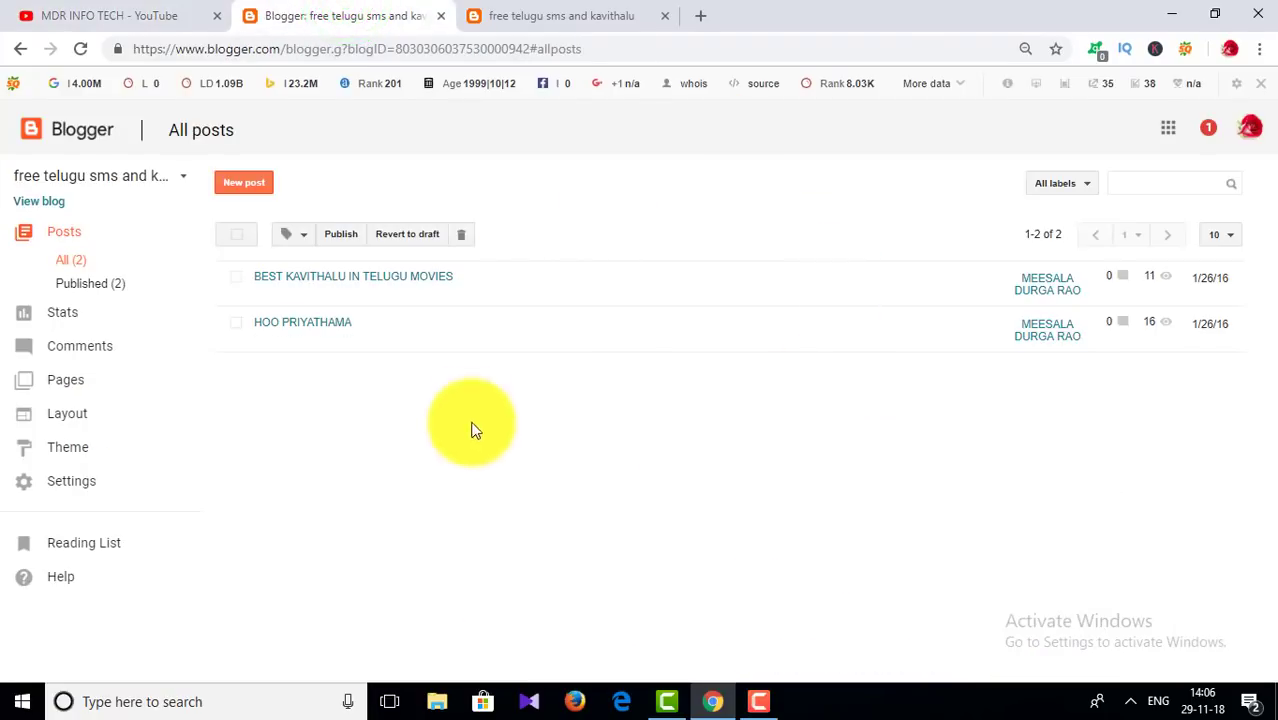
pyautogui.click(80, 484)
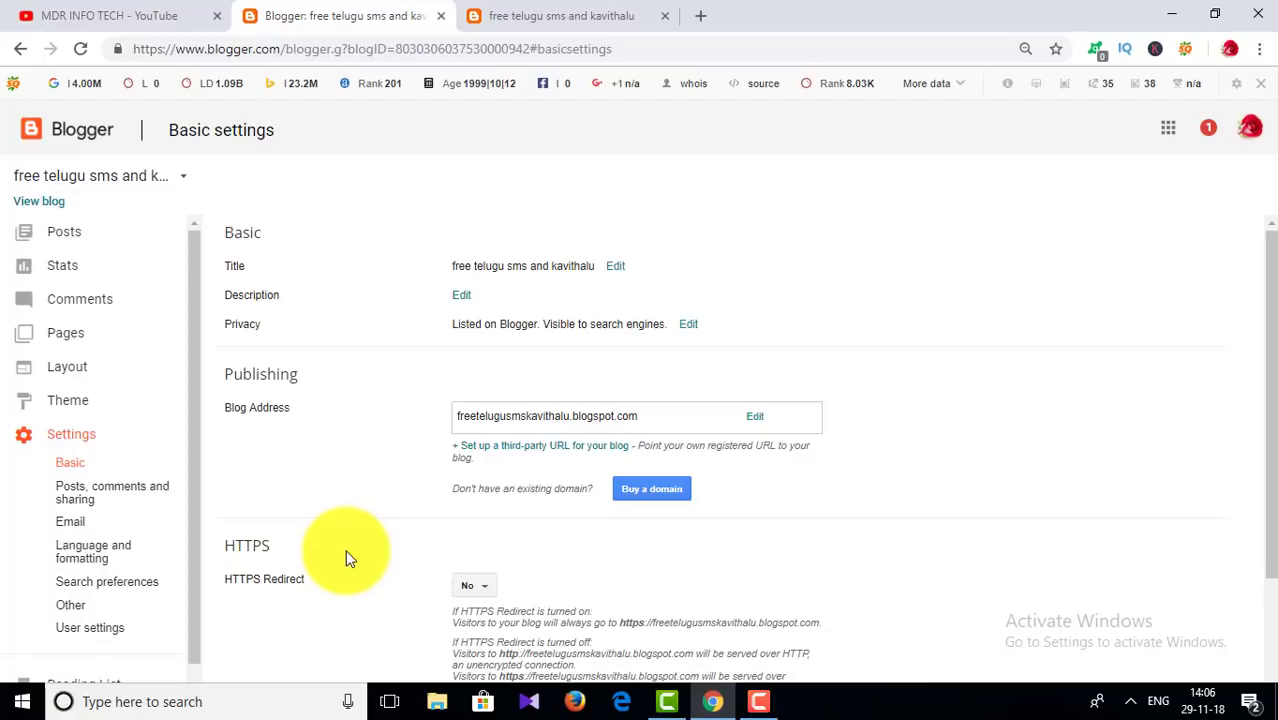
pyautogui.click(1264, 371)
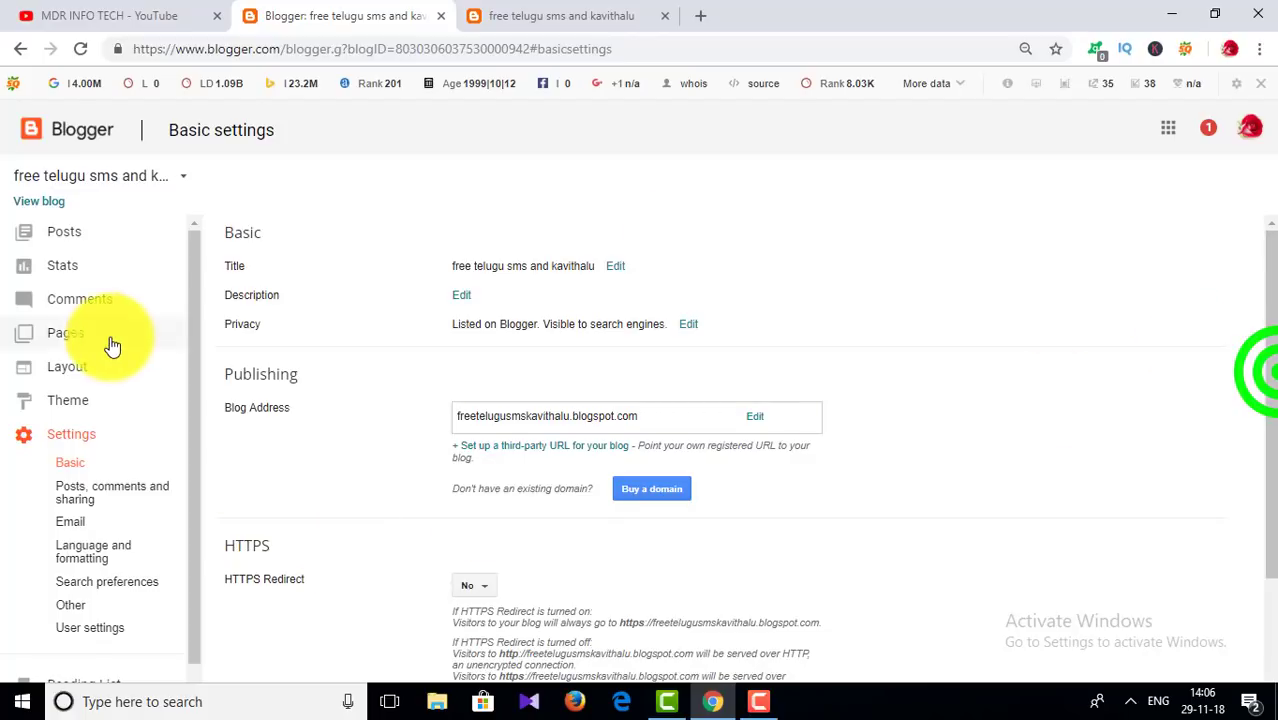
# Open the blog title for editing and select its text, briefly viewing the live blog
pyautogui.click(618, 268)
pyautogui.click(658, 271)
pyautogui.moveTo(476, 274); pyautogui.dragTo(456, 277)
pyautogui.click(536, 37)
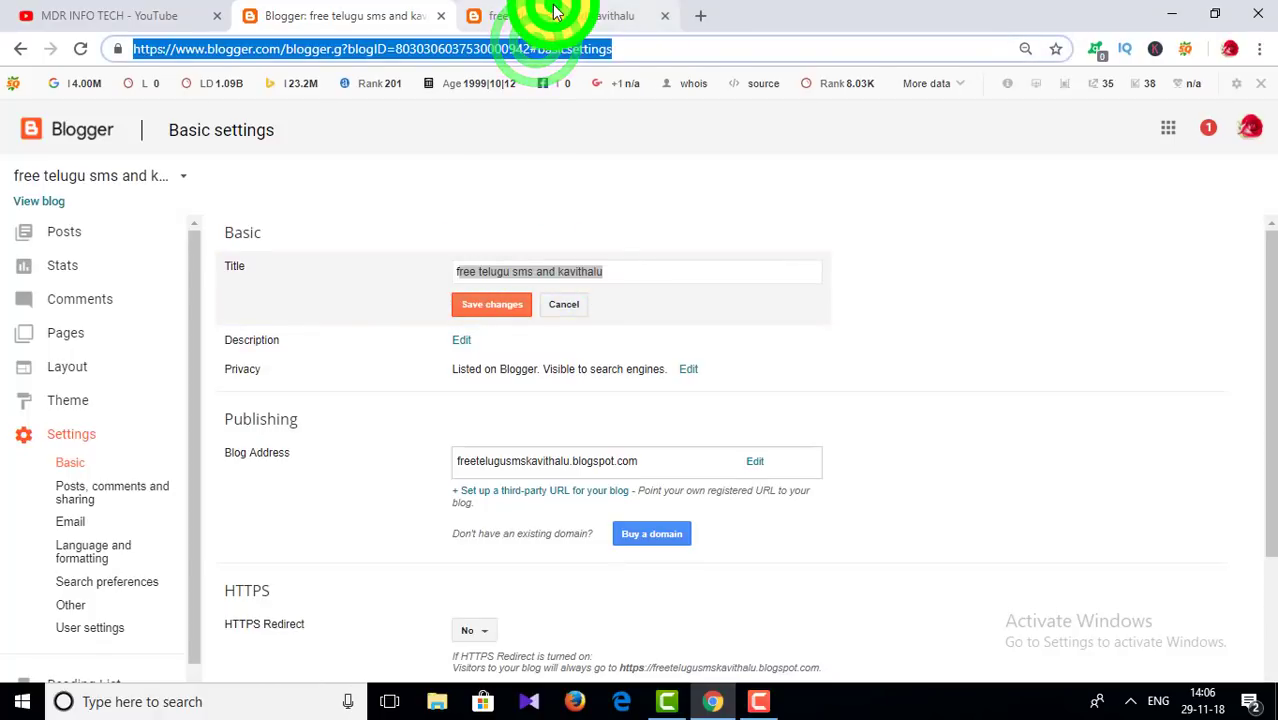
pyautogui.click(555, 12)
pyautogui.click(305, 10)
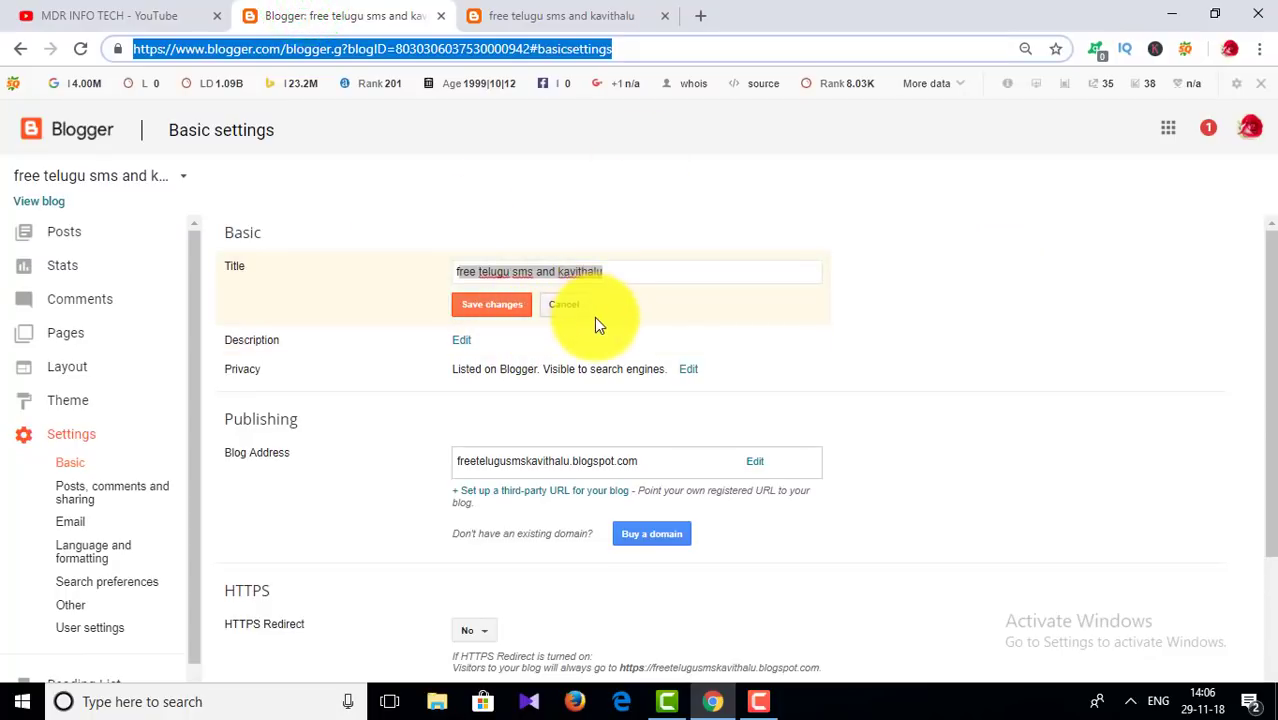
pyautogui.click(1256, 330)
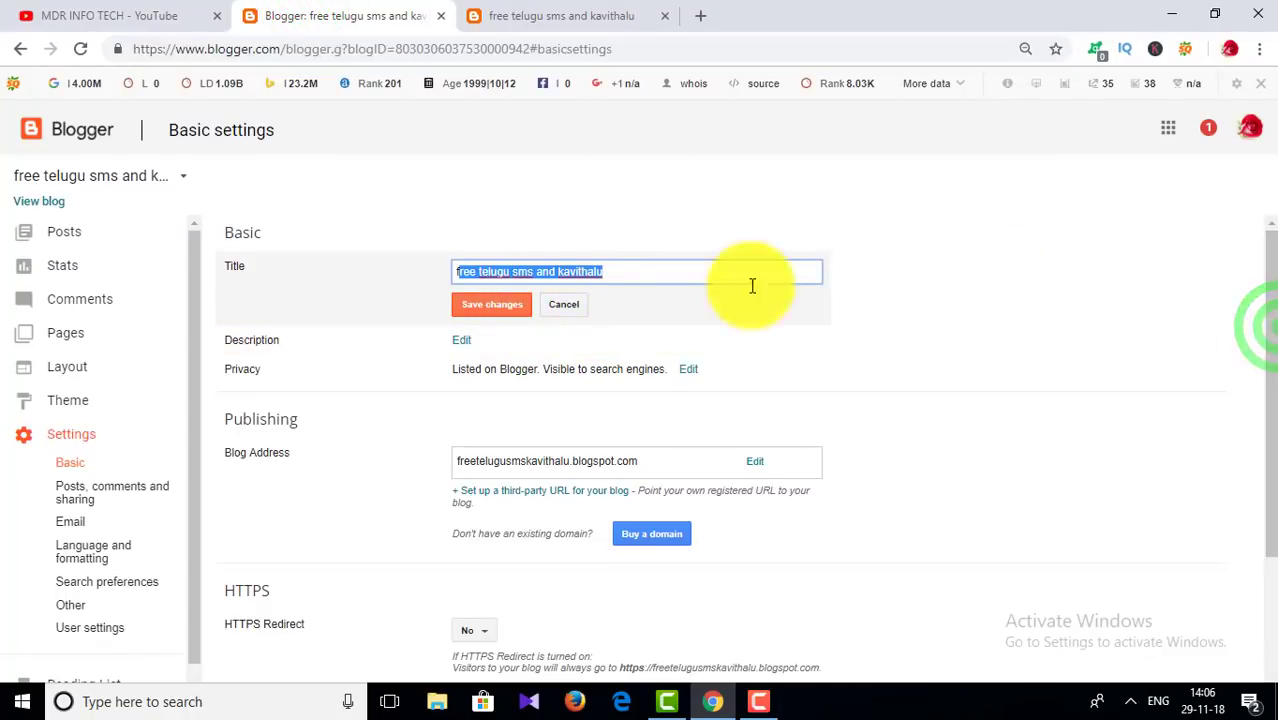
# Open the empty Description field for editing, leaving the title unchanged
pyautogui.click(459, 344)
pyautogui.click(509, 331)
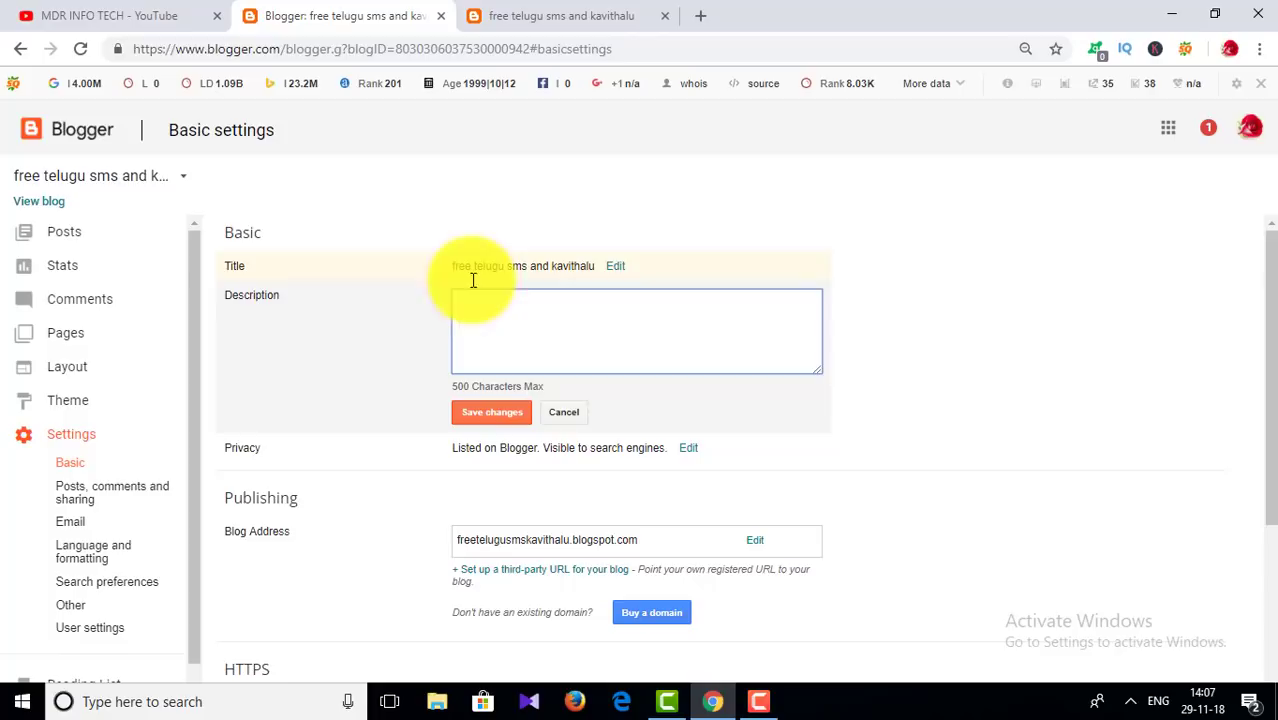
pyautogui.click(488, 302)
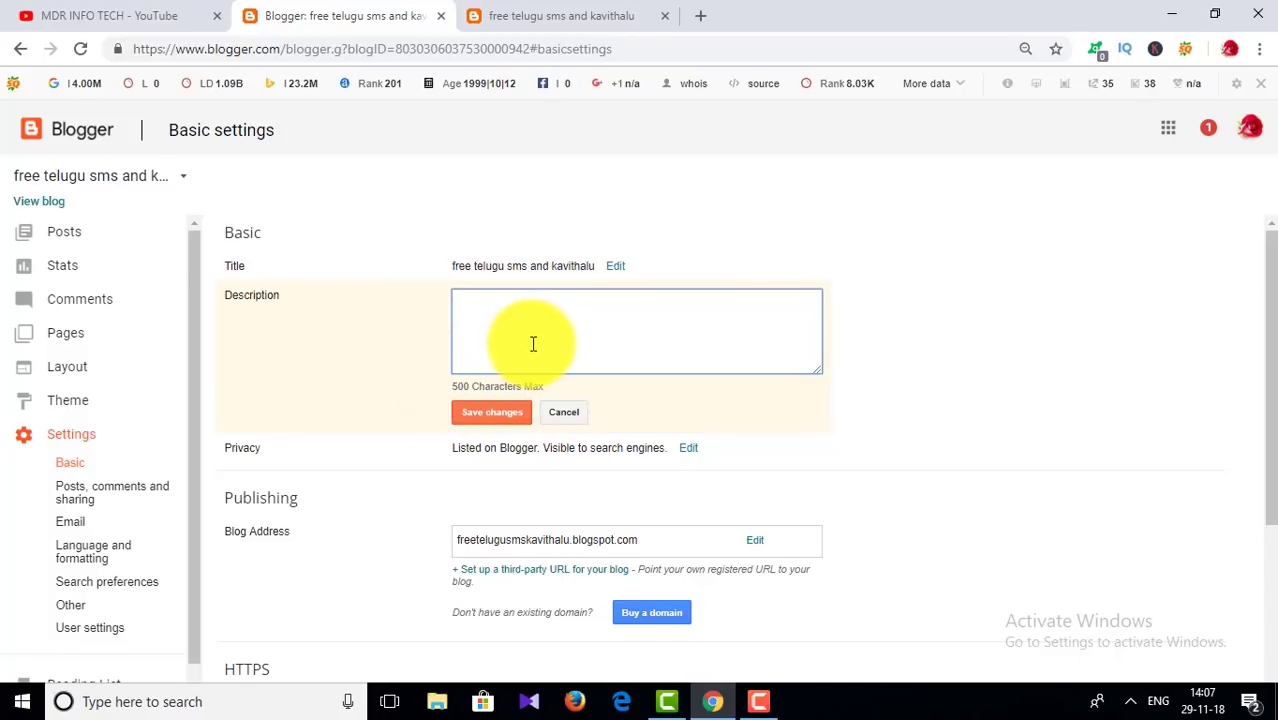
# Cancel the Description edit and open the Privacy options, pointing out the listing question
pyautogui.click(561, 414)
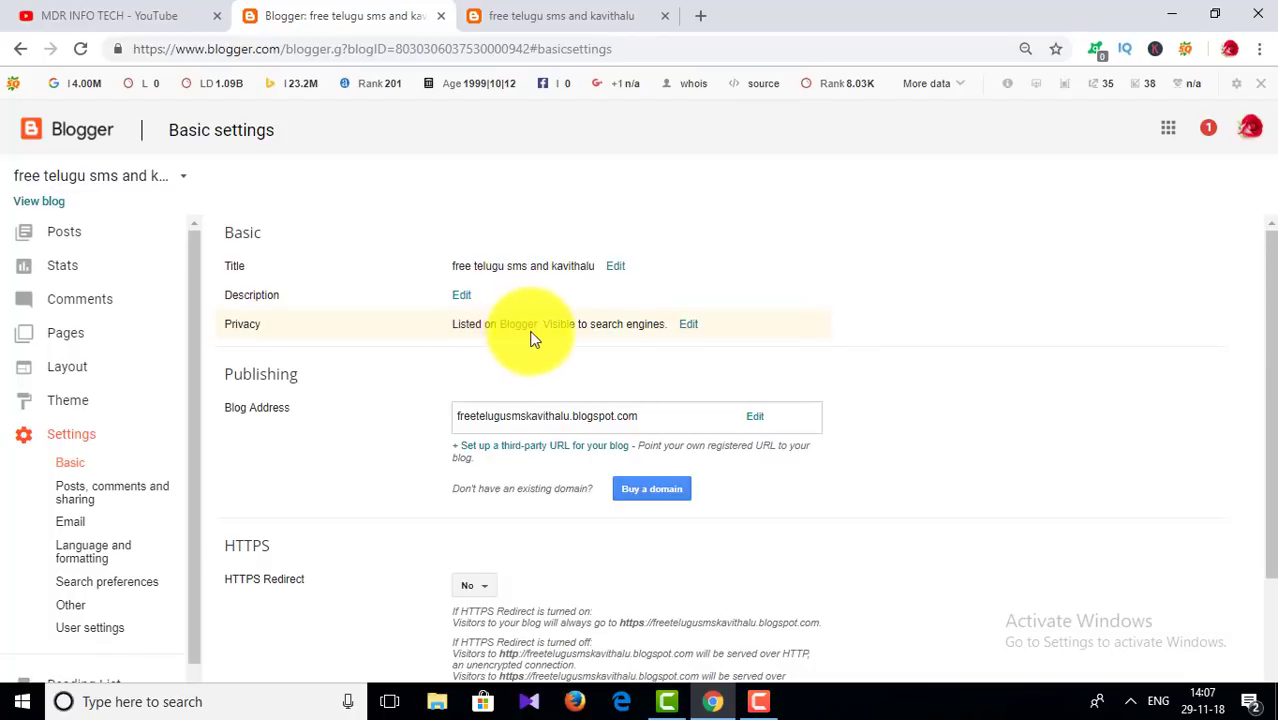
pyautogui.click(320, 362)
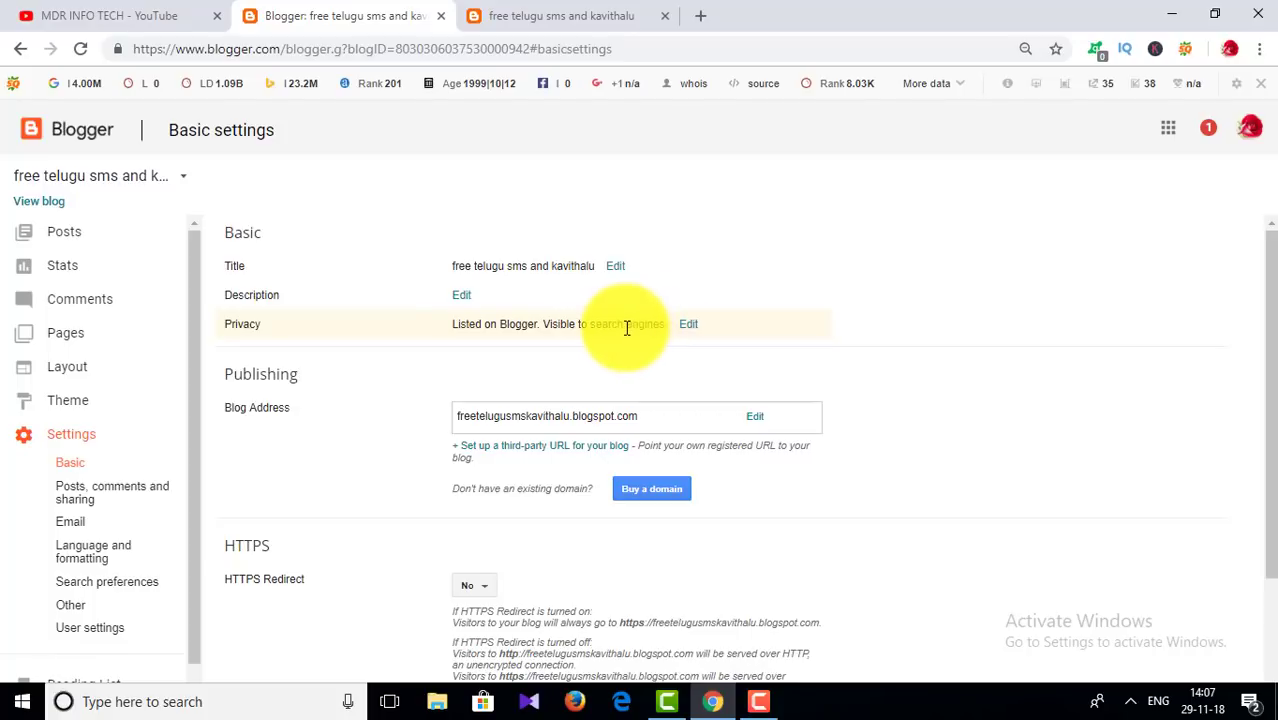
pyautogui.click(691, 327)
pyautogui.moveTo(456, 324); pyautogui.dragTo(588, 329)
pyautogui.click(617, 328)
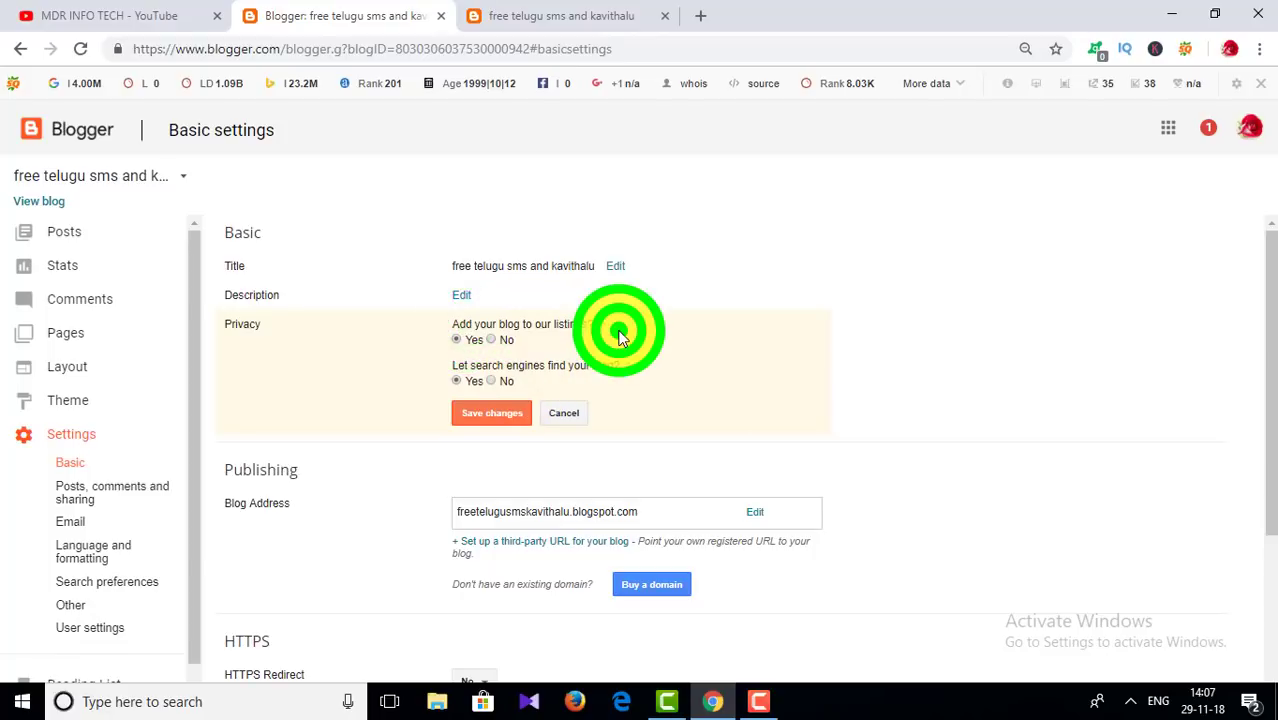
# Save Privacy with Blogger listing and search engine visibility both set to Yes
pyautogui.moveTo(518, 366); pyautogui.dragTo(452, 366)
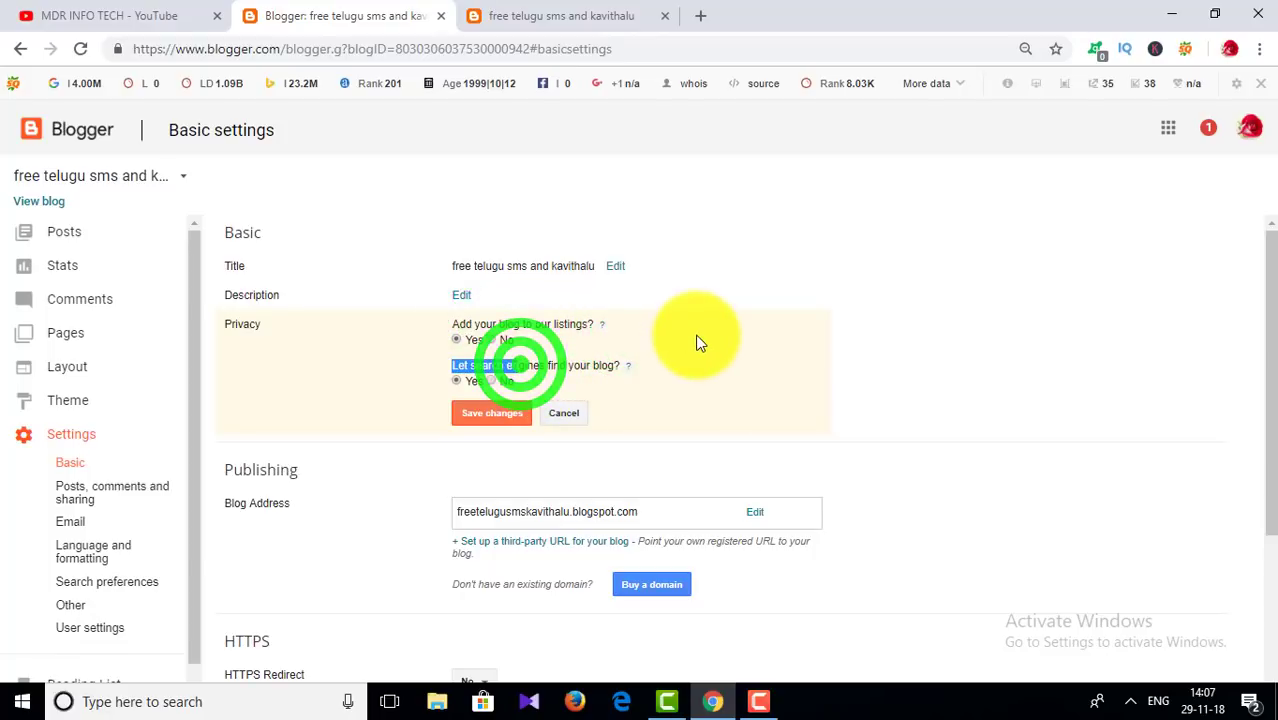
pyautogui.click(699, 434)
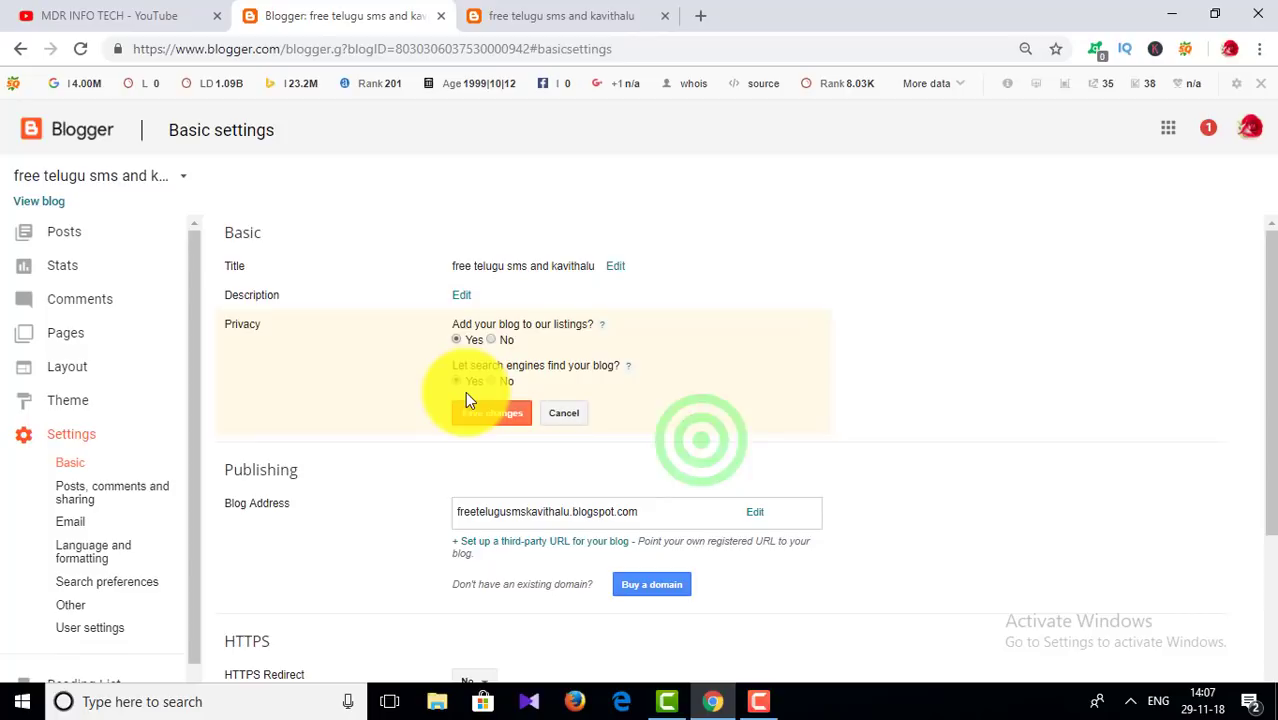
pyautogui.click(490, 418)
pyautogui.click(490, 418)
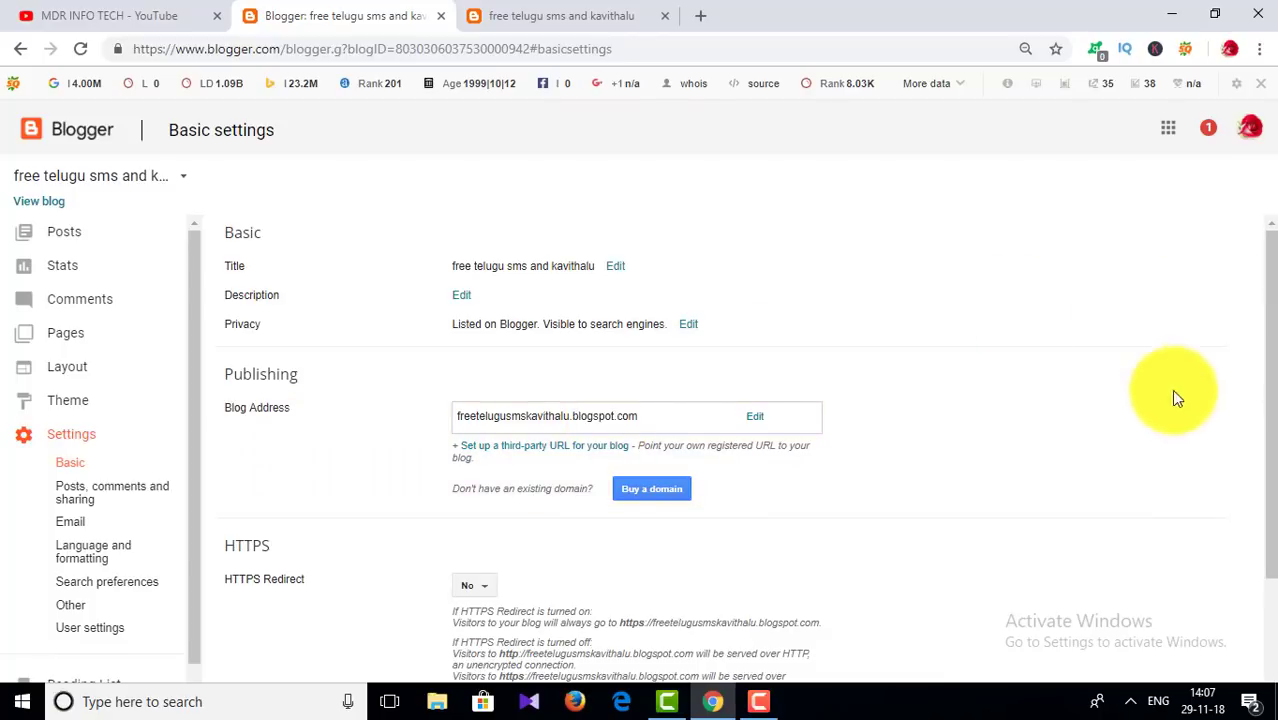
pyautogui.moveTo(1270, 245); pyautogui.dragTo(1270, 315)
pyautogui.scroll(1, 1272, 312)
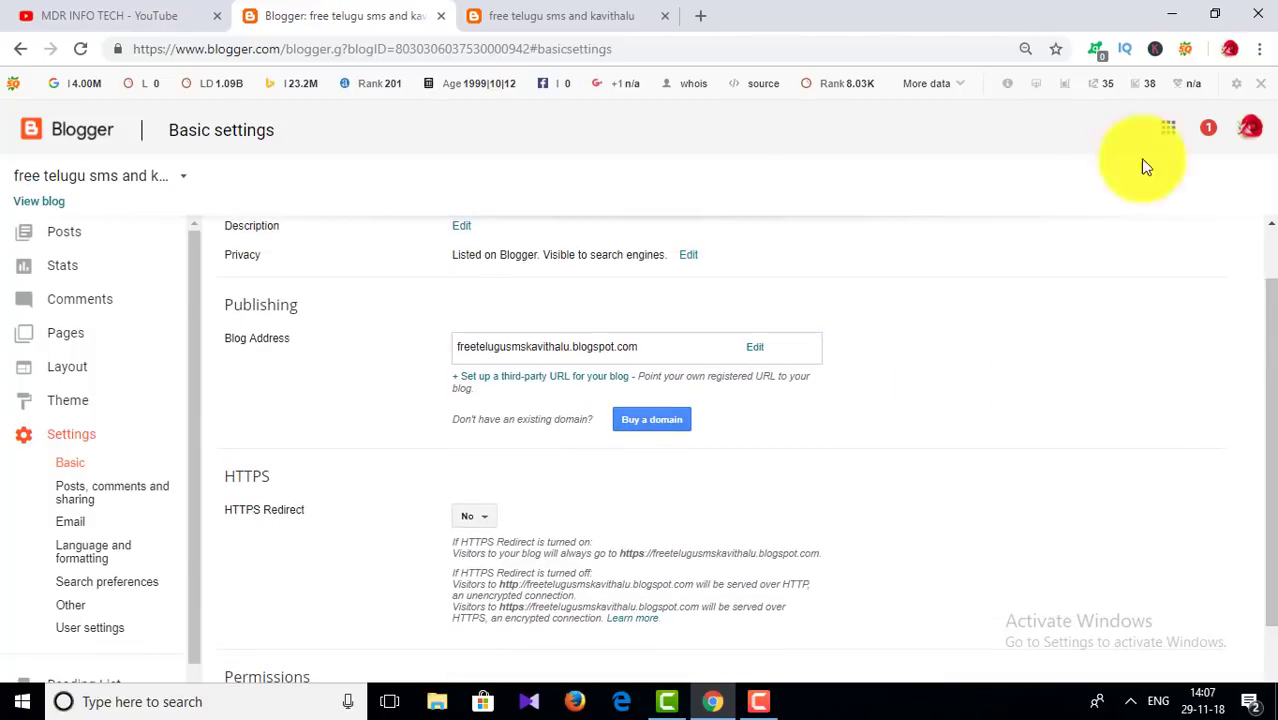
# Review the freetelugusmskavithalu.blogspot.com address and close its editor without changes
pyautogui.click(560, 12)
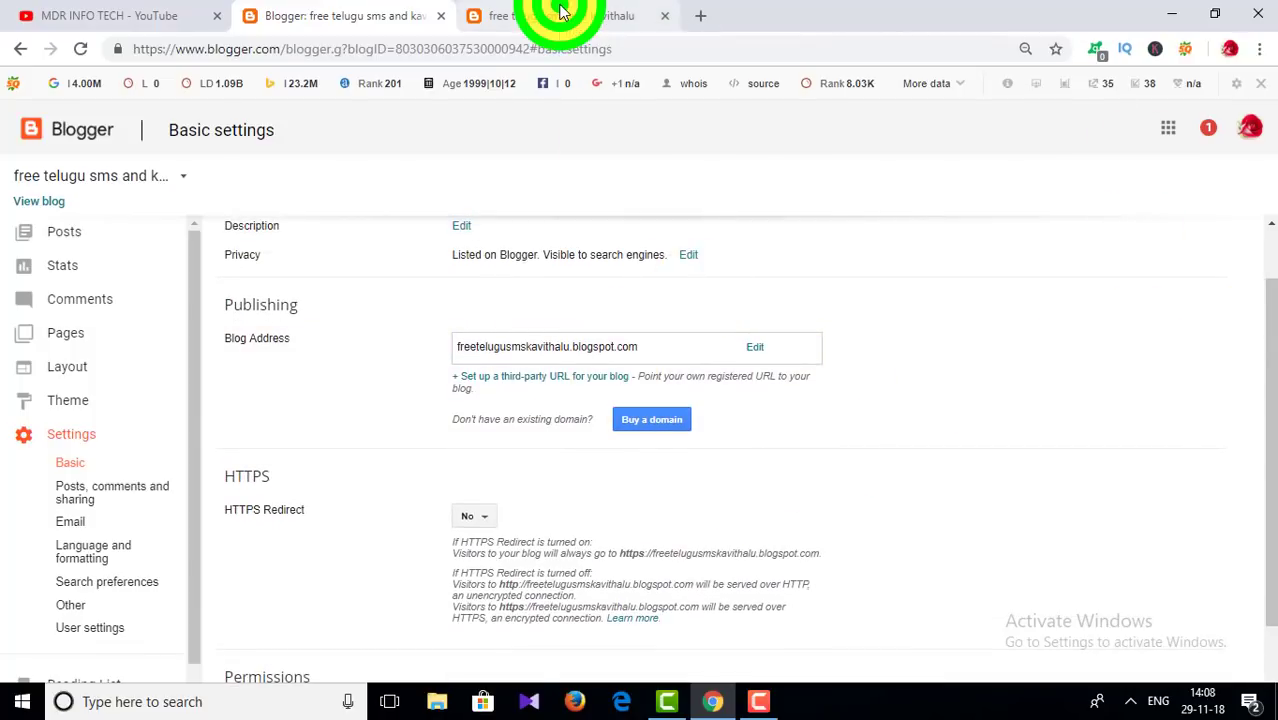
pyautogui.click(316, 12)
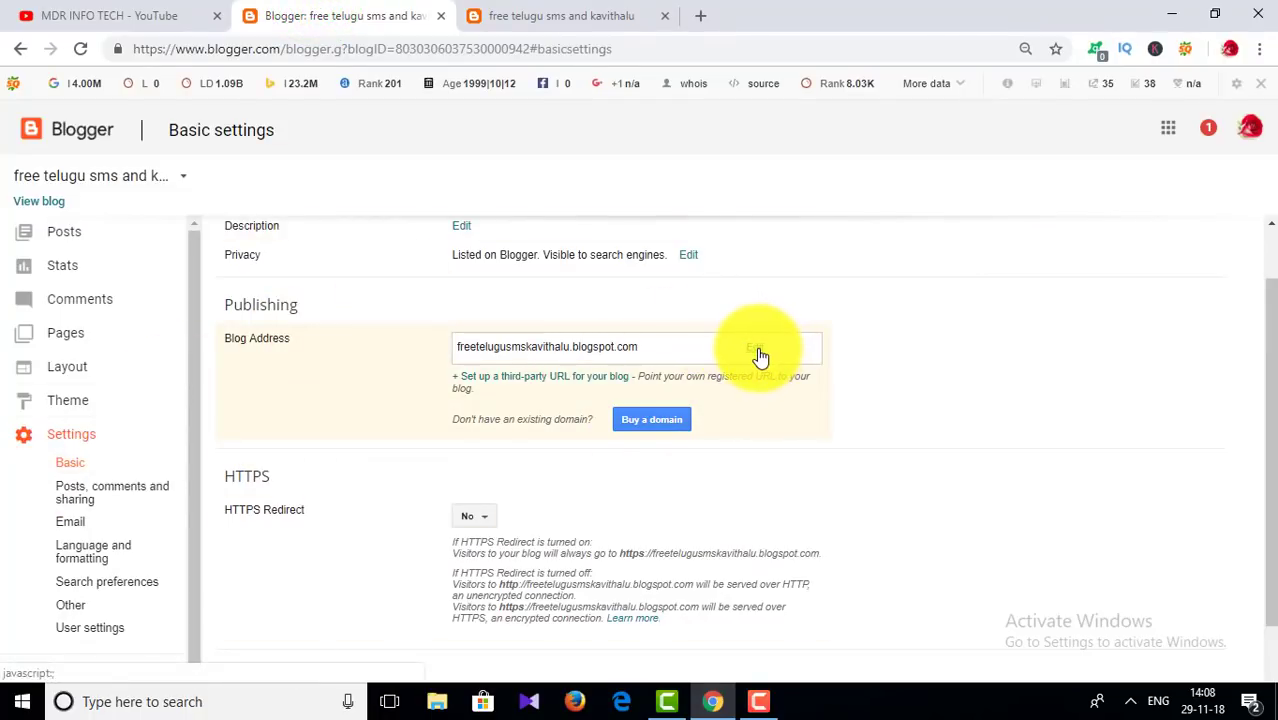
pyautogui.click(758, 350)
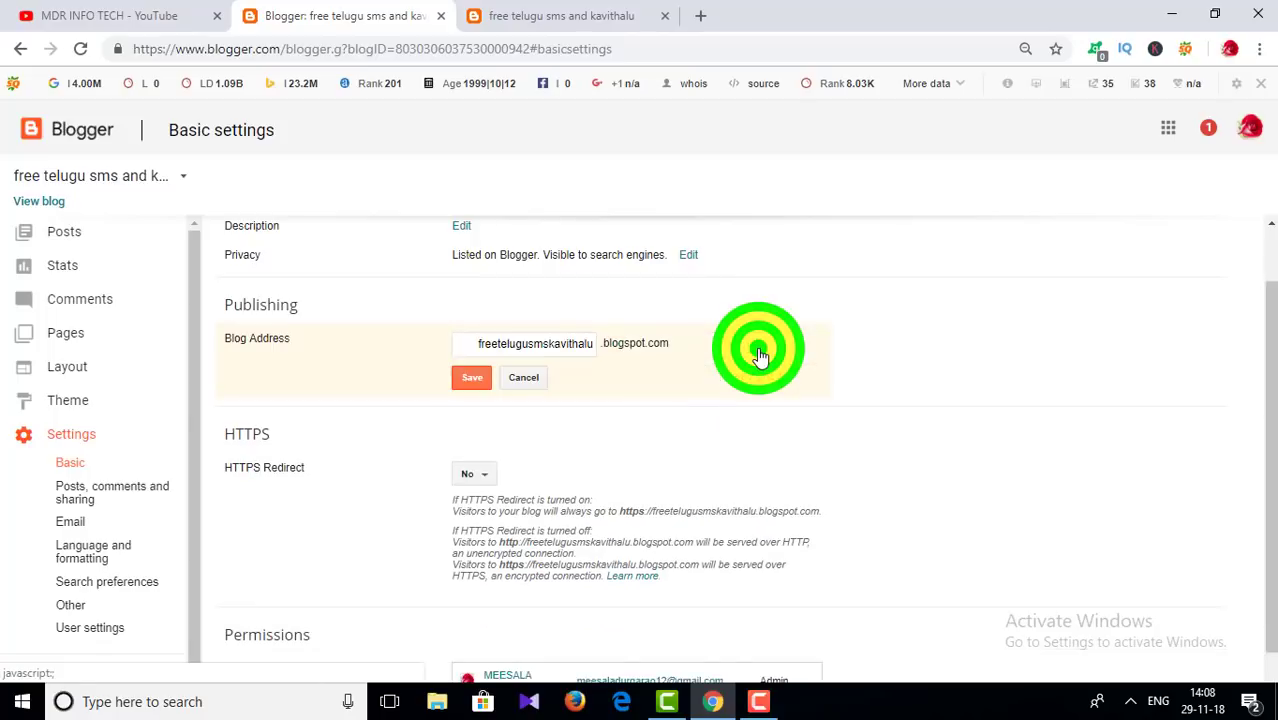
pyautogui.click(568, 342)
pyautogui.moveTo(565, 342); pyautogui.dragTo(471, 337)
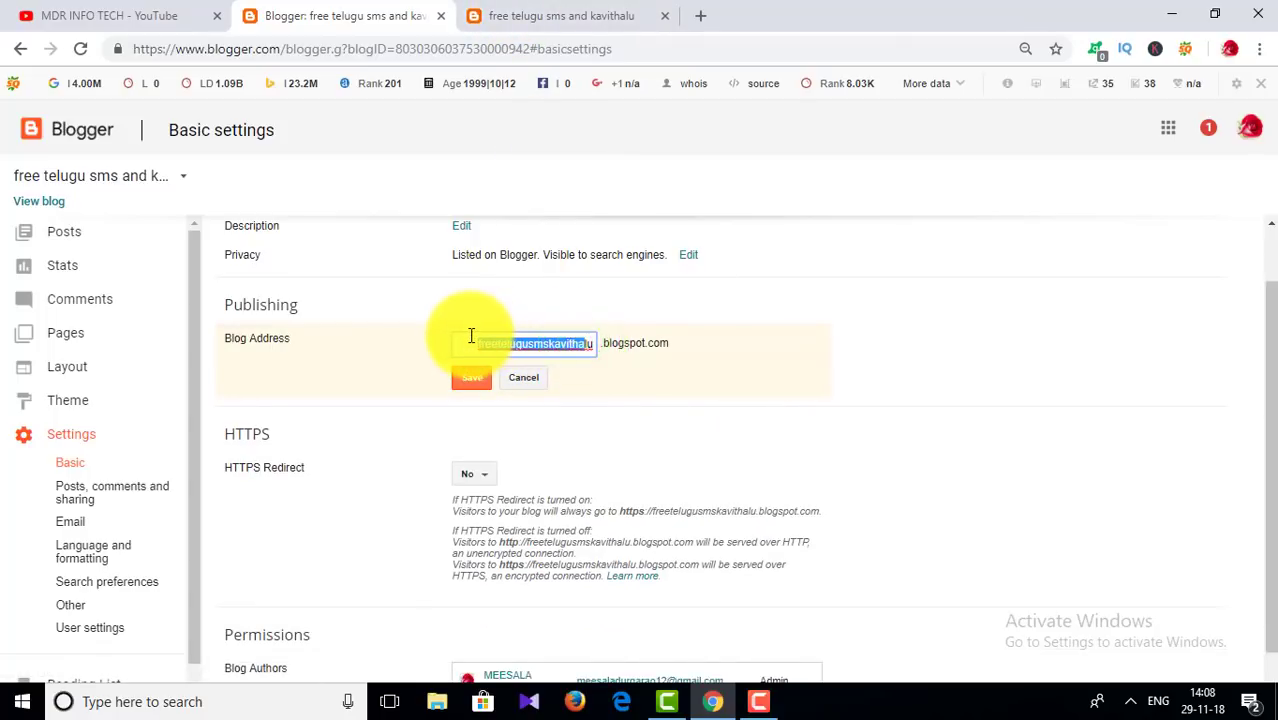
pyautogui.click(553, 348)
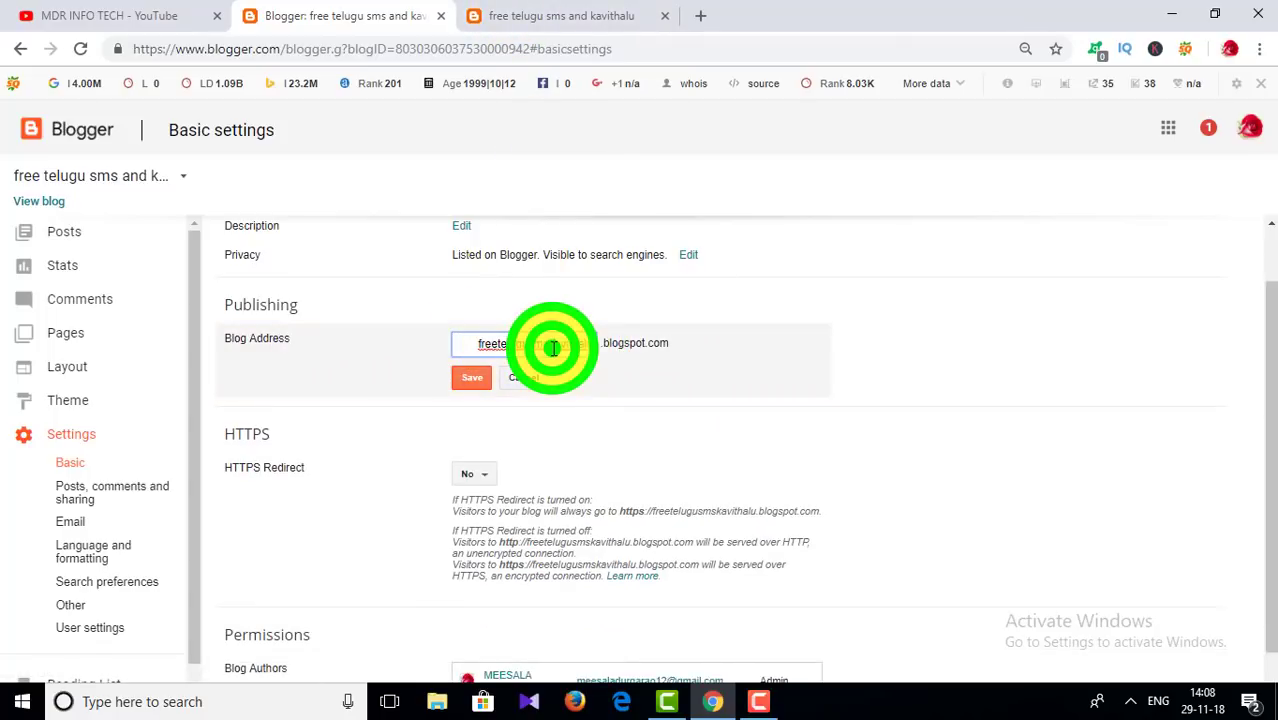
pyautogui.click(513, 383)
pyautogui.moveTo(1268, 333); pyautogui.dragTo(1268, 375)
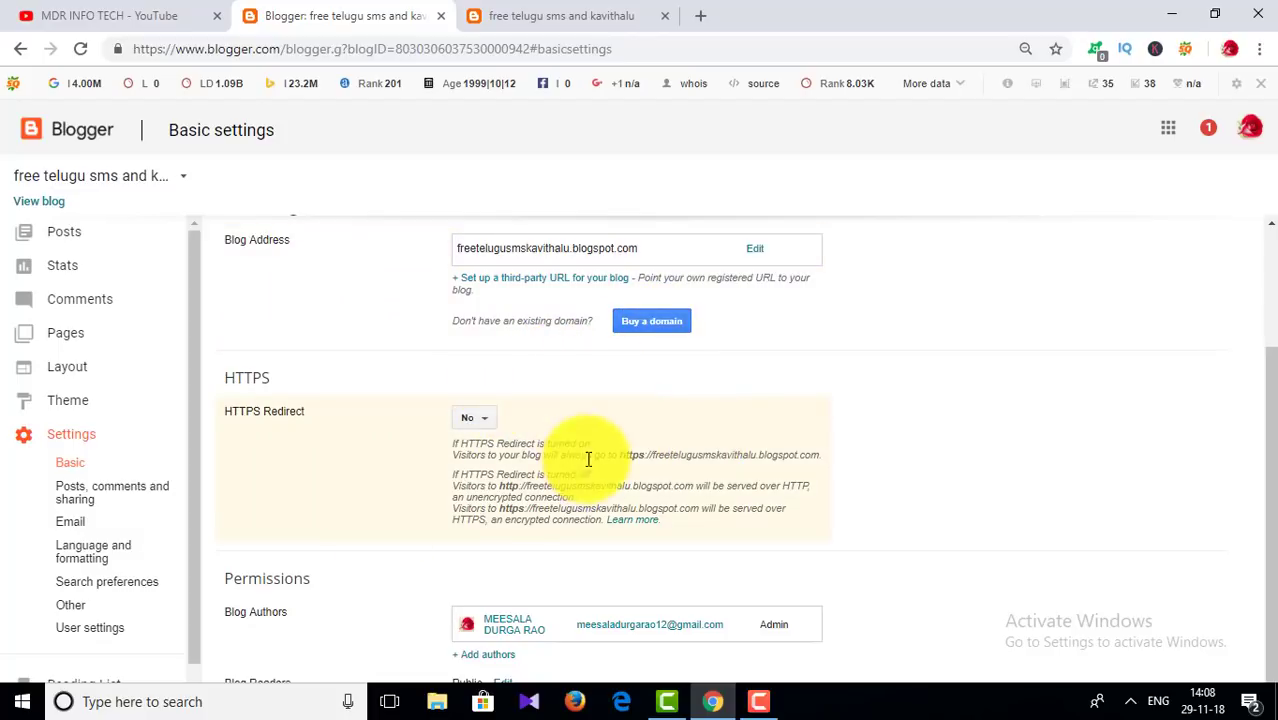
# Leave HTTPS Redirect at No, review Permissions, and view the published blog in its tab
pyautogui.click(477, 420)
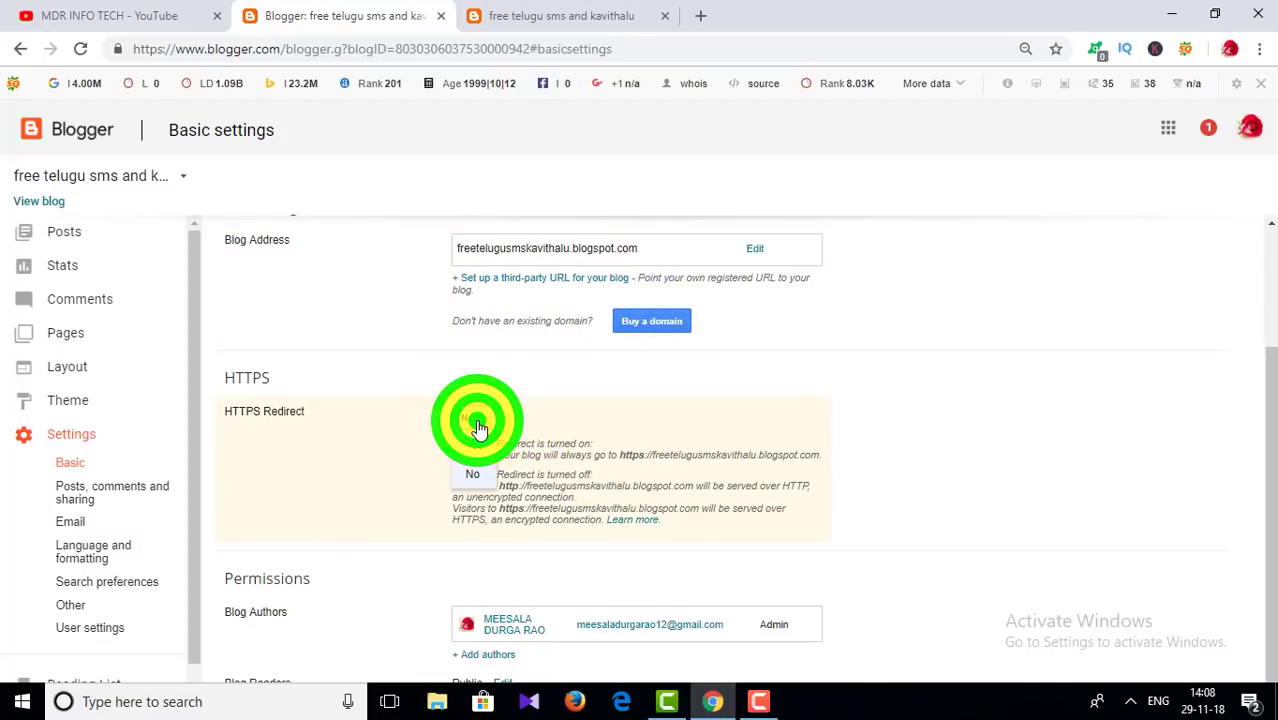
pyautogui.click(603, 414)
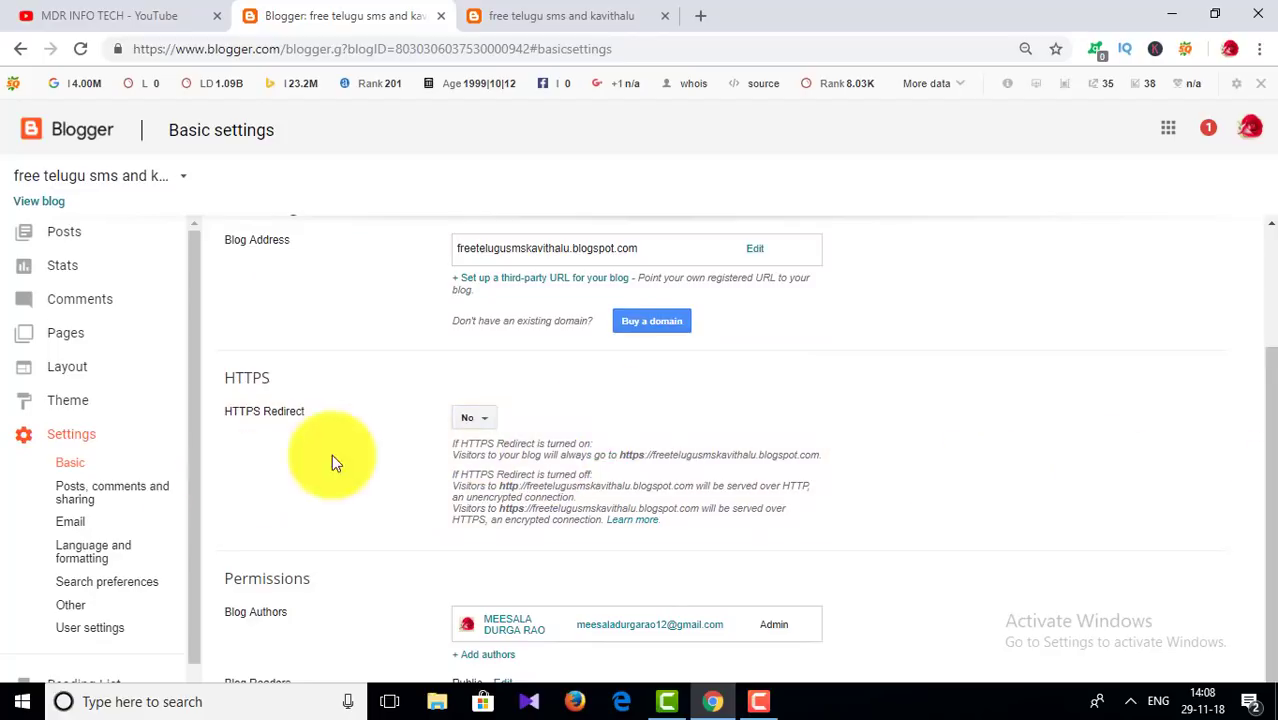
pyautogui.scroll(-1, 1255, 508)
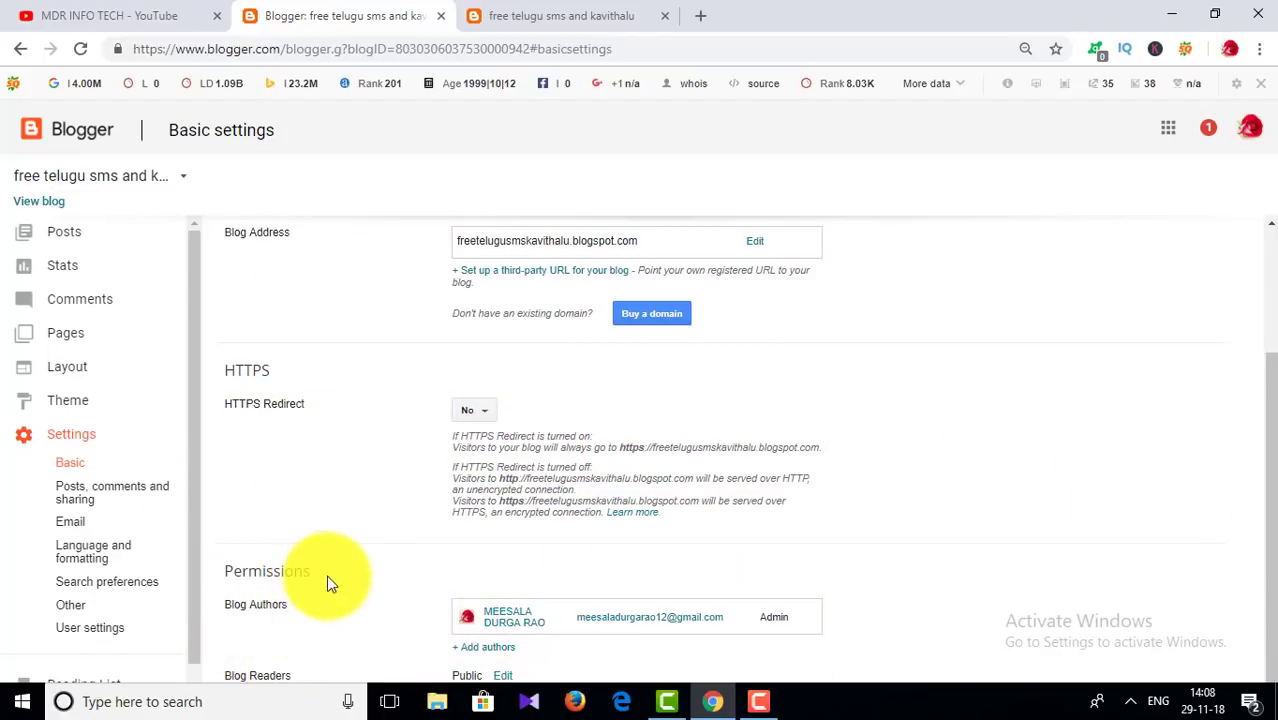
pyautogui.moveTo(337, 573); pyautogui.dragTo(205, 565)
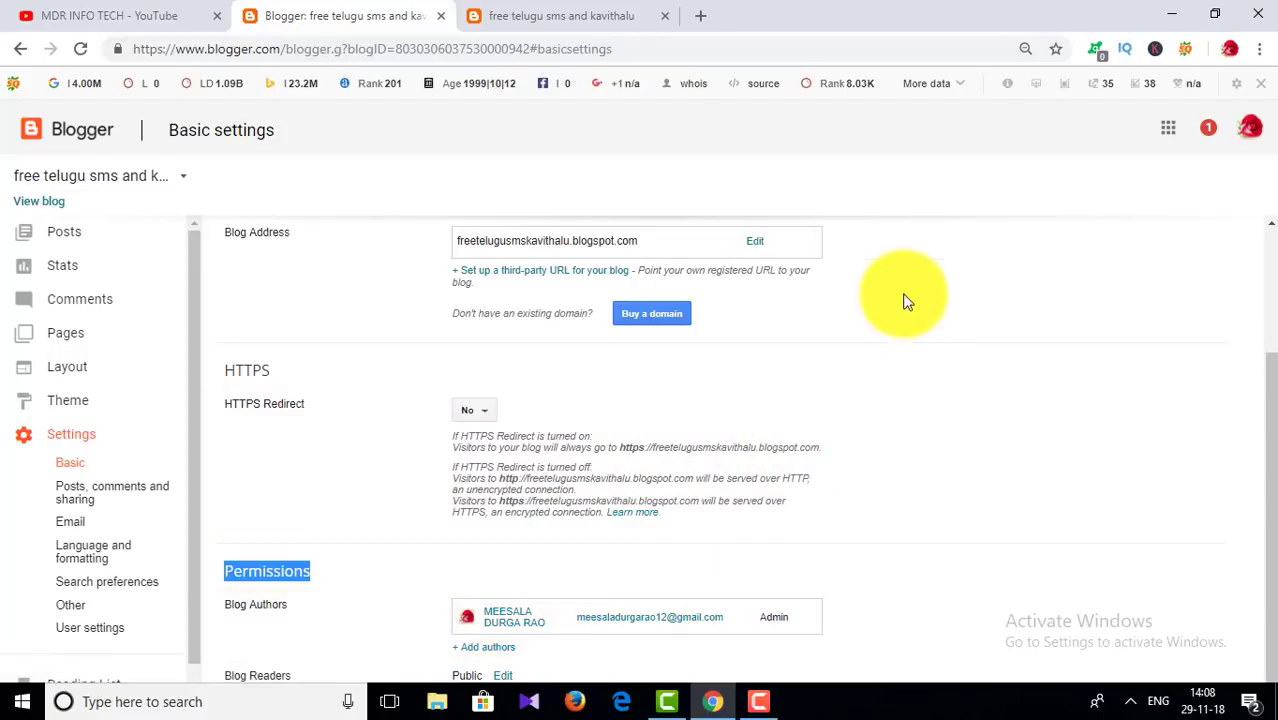
pyautogui.click(530, 20)
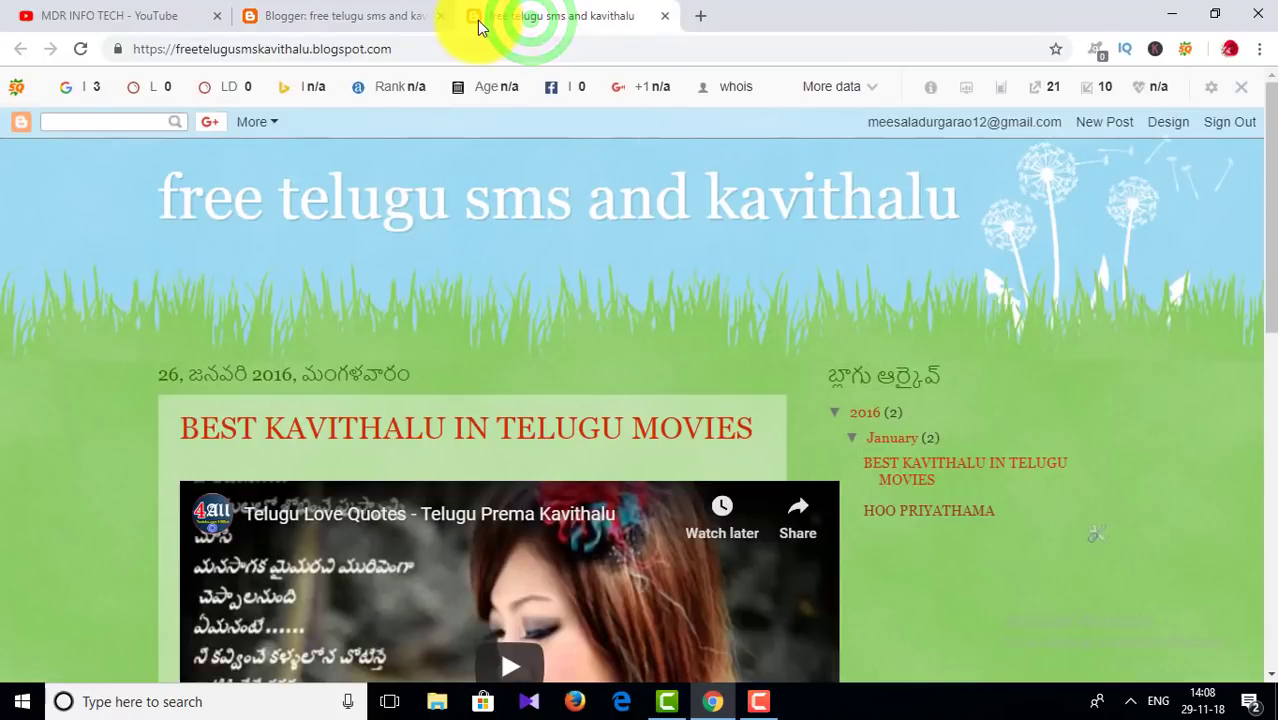
pyautogui.click(399, 15)
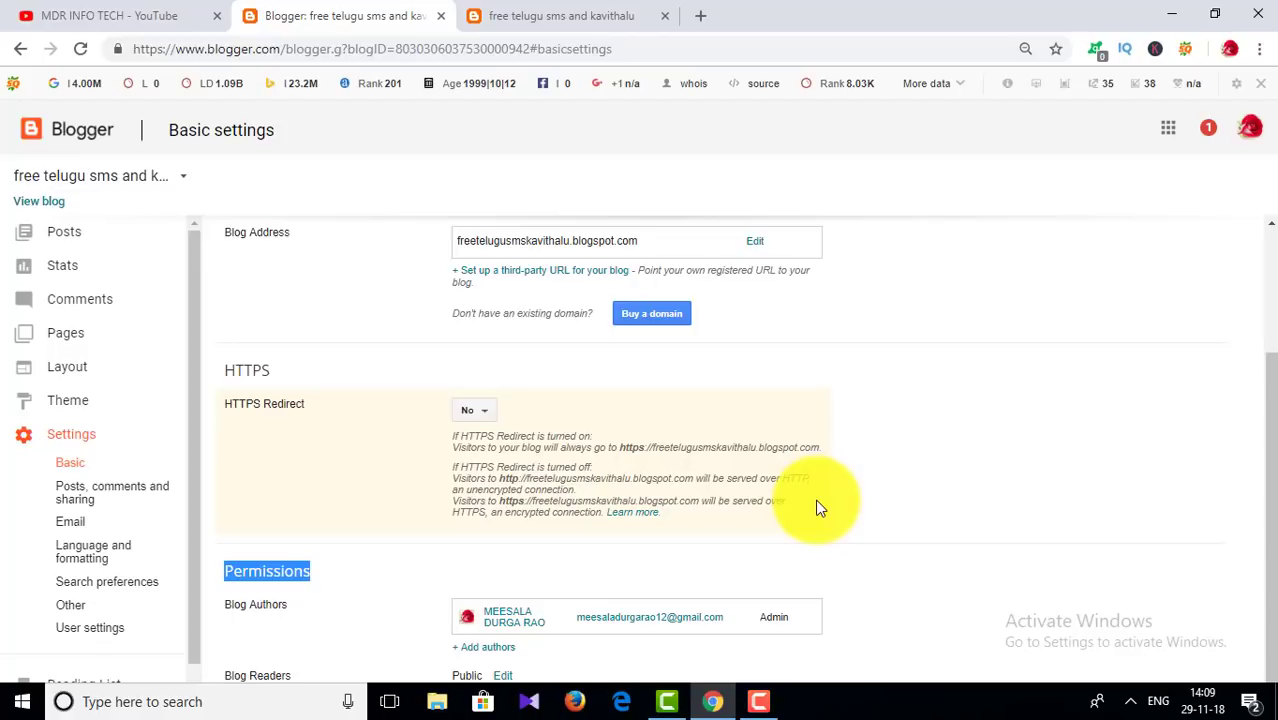
# Cancel adding a new author, dismiss the Facebook popup, then go to Posts, comments and sharing
pyautogui.click(487, 648)
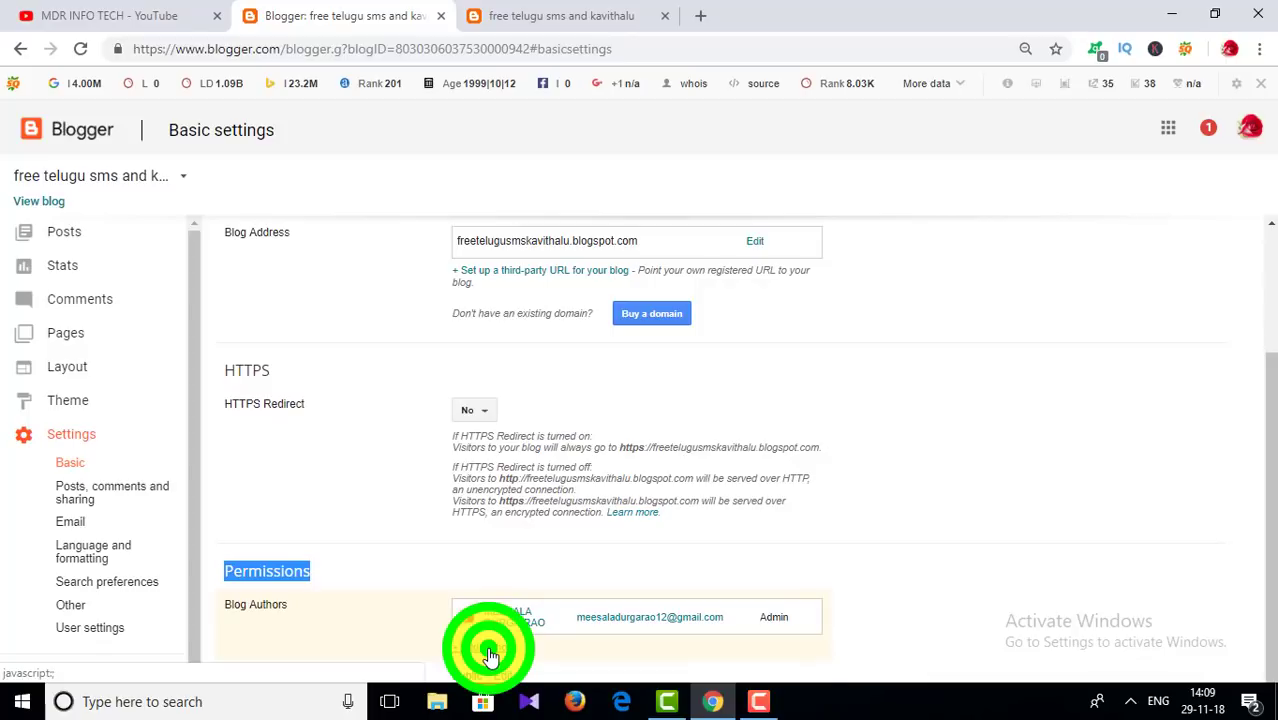
pyautogui.moveTo(1266, 443); pyautogui.dragTo(1266, 523)
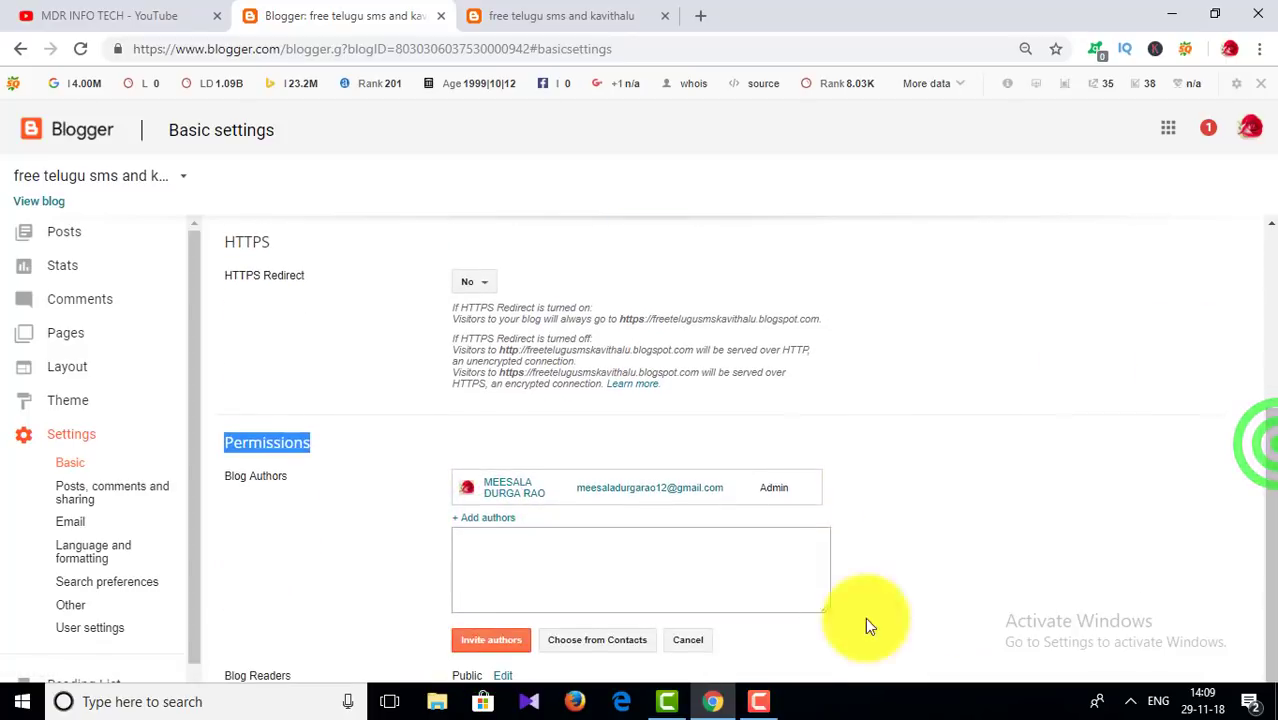
pyautogui.click(486, 648)
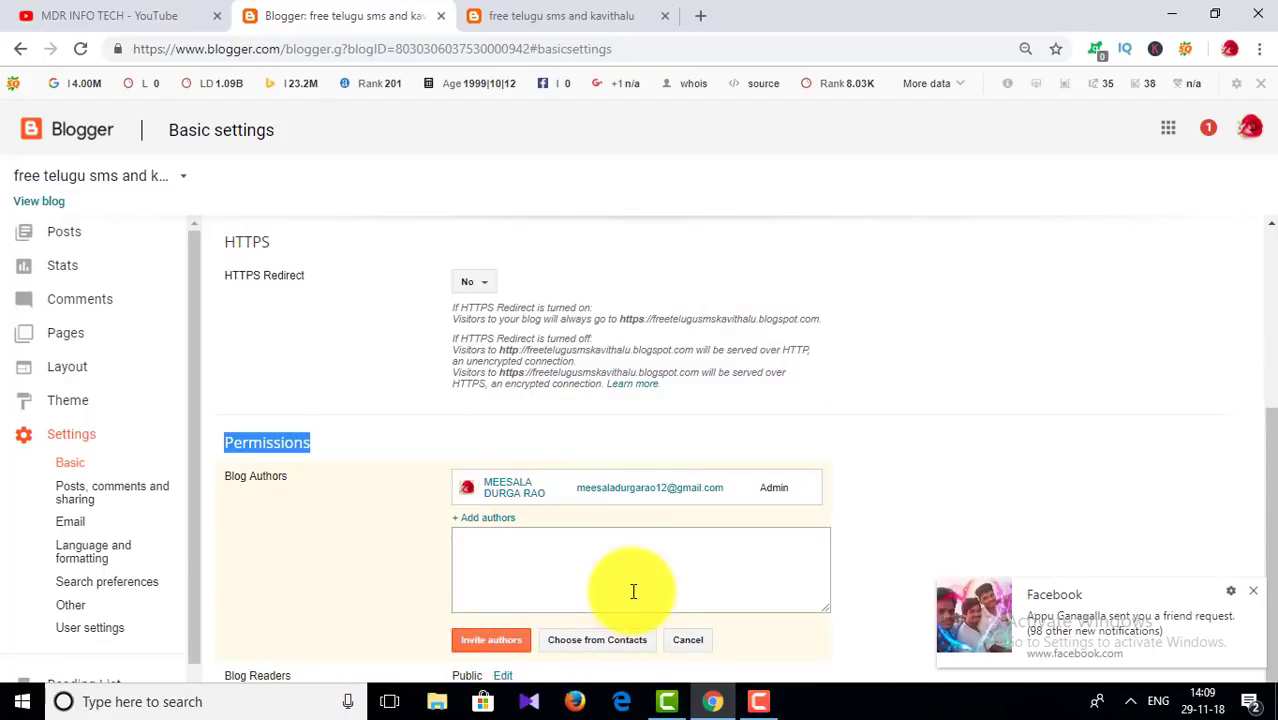
pyautogui.click(1258, 598)
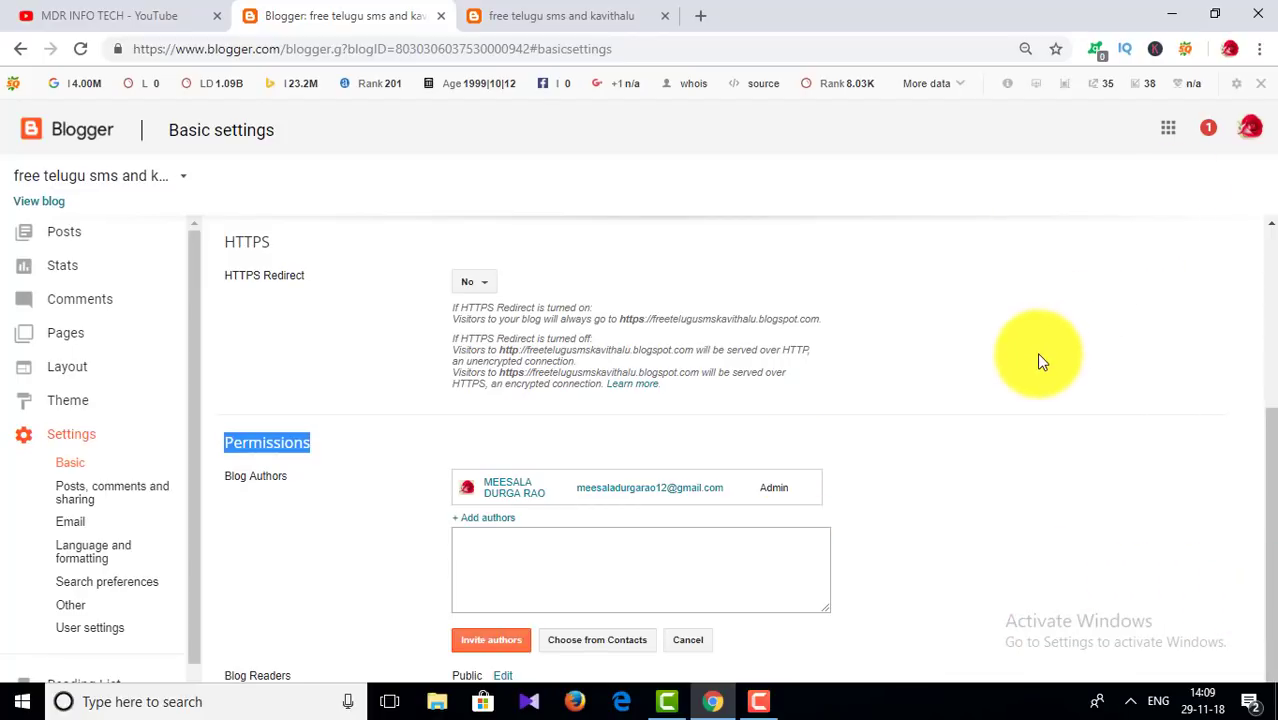
pyautogui.click(1270, 516)
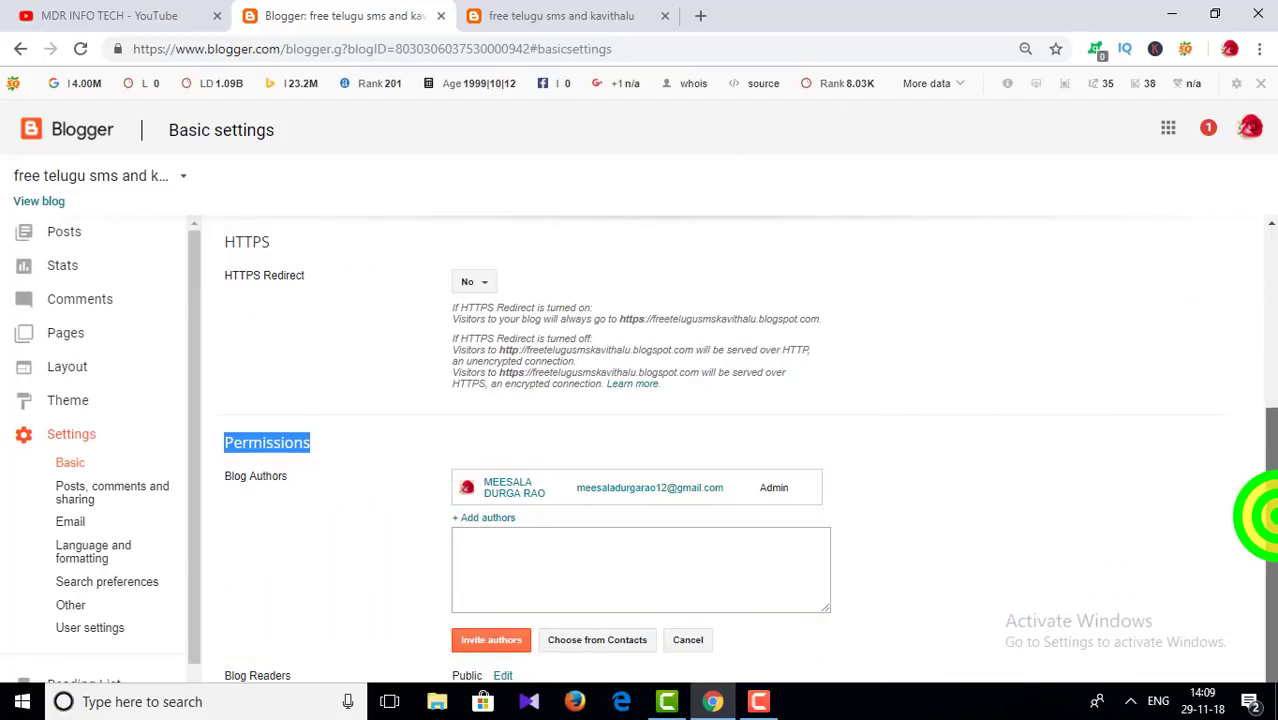
pyautogui.click(683, 648)
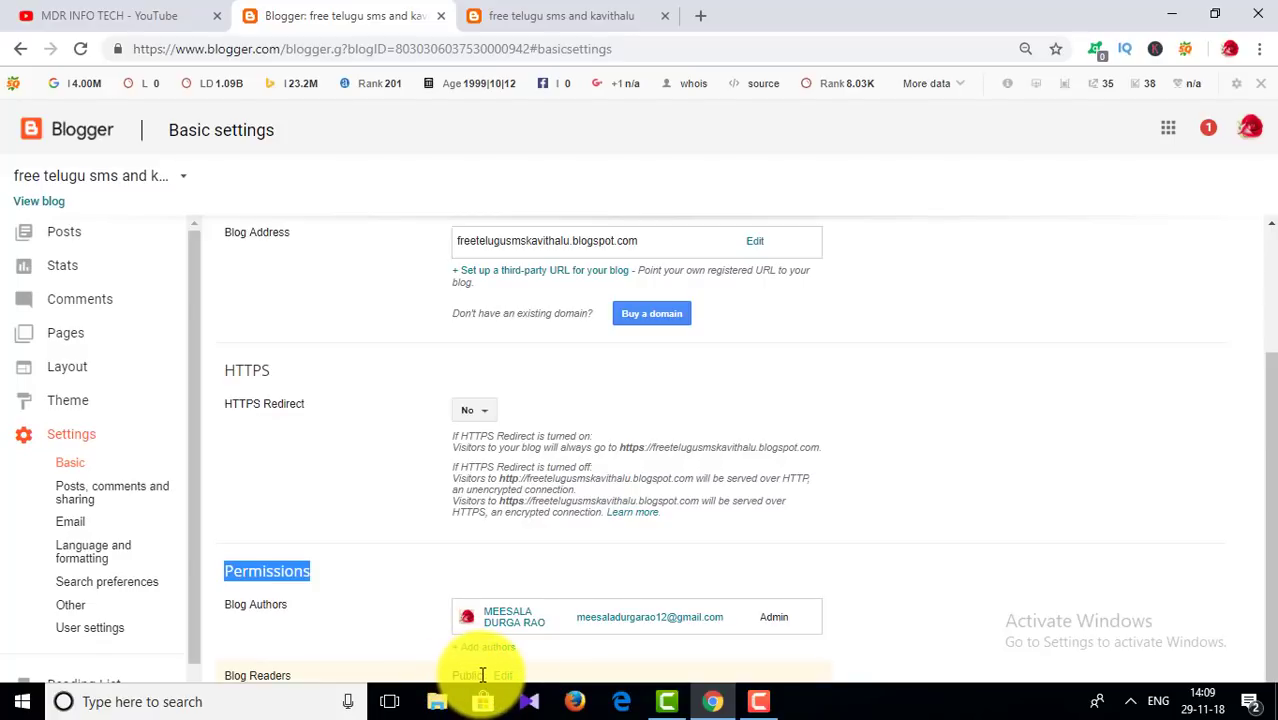
pyautogui.click(88, 496)
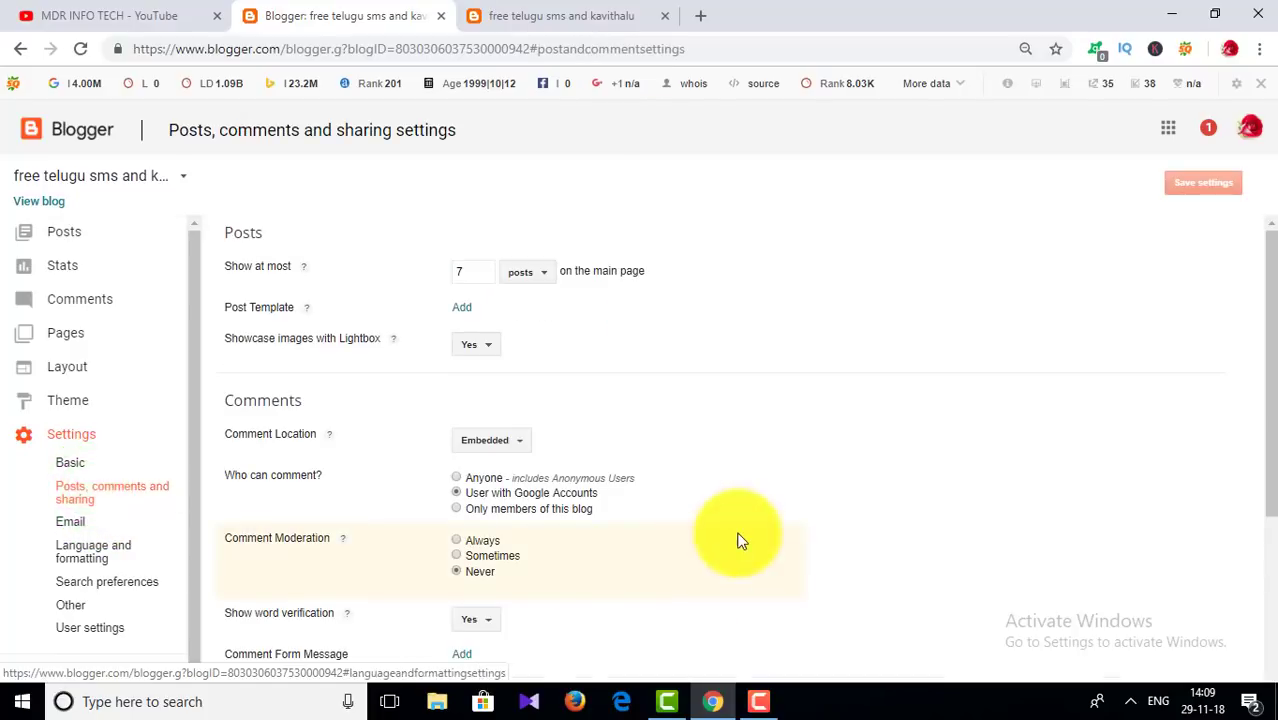
pyautogui.moveTo(1270, 300); pyautogui.dragTo(1270, 325)
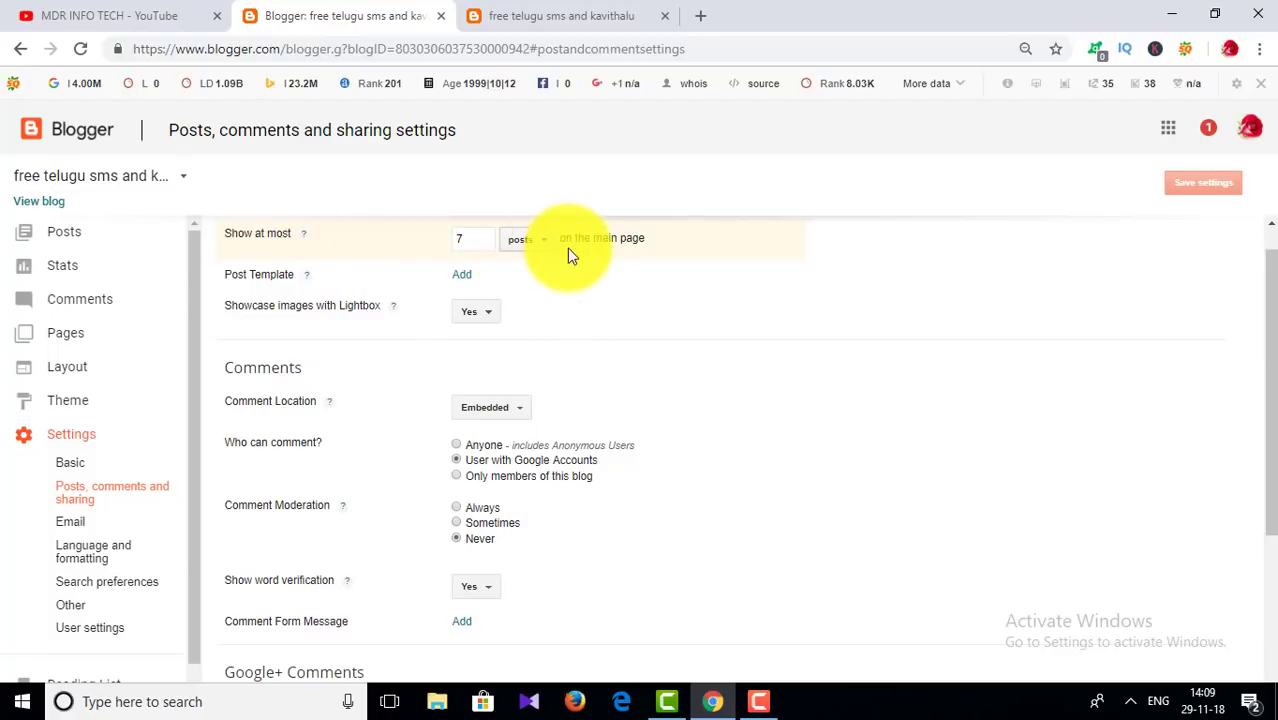
pyautogui.click(570, 15)
pyautogui.click(368, 10)
pyautogui.click(486, 240)
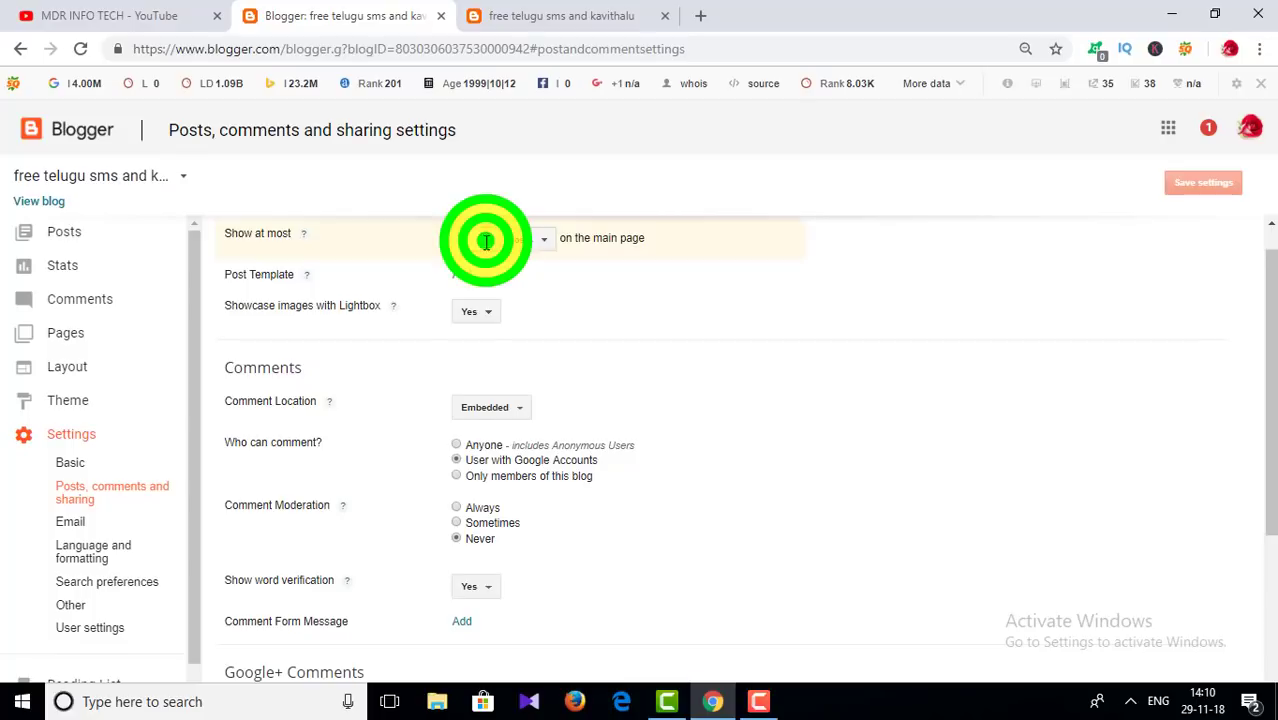
pyautogui.click(550, 12)
pyautogui.moveTo(1262, 271); pyautogui.dragTo(1258, 314)
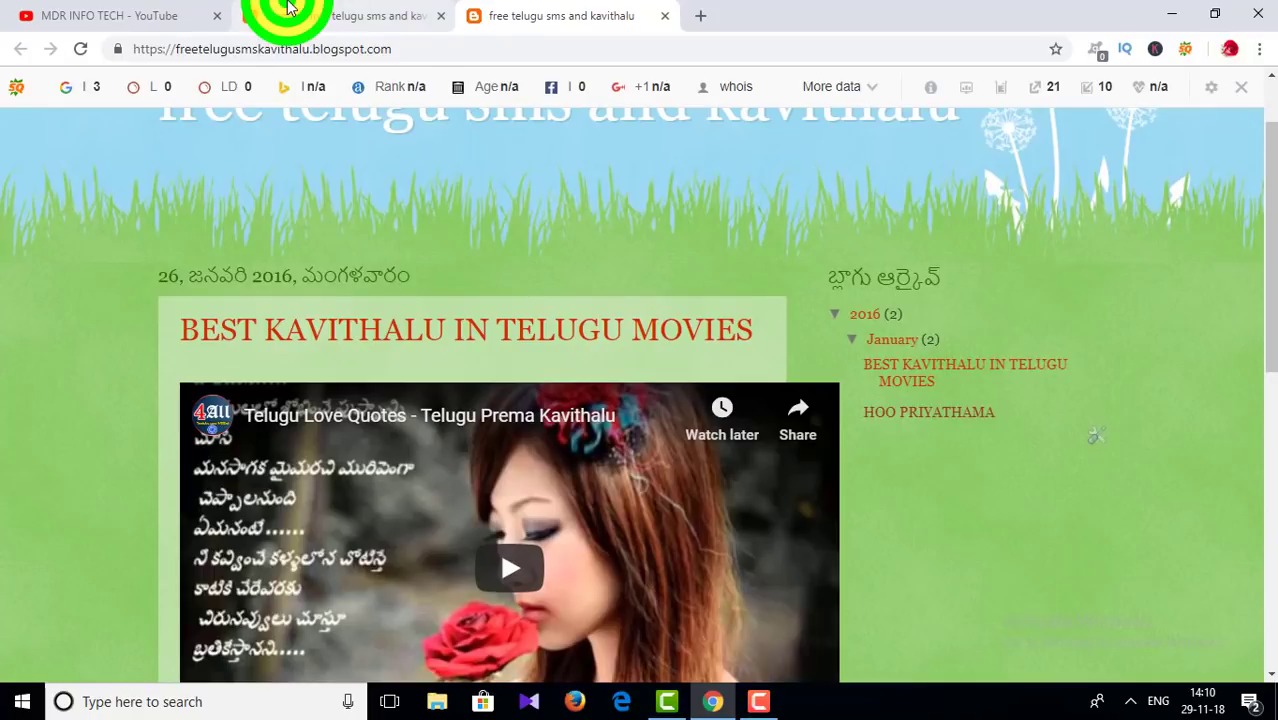
pyautogui.click(285, 15)
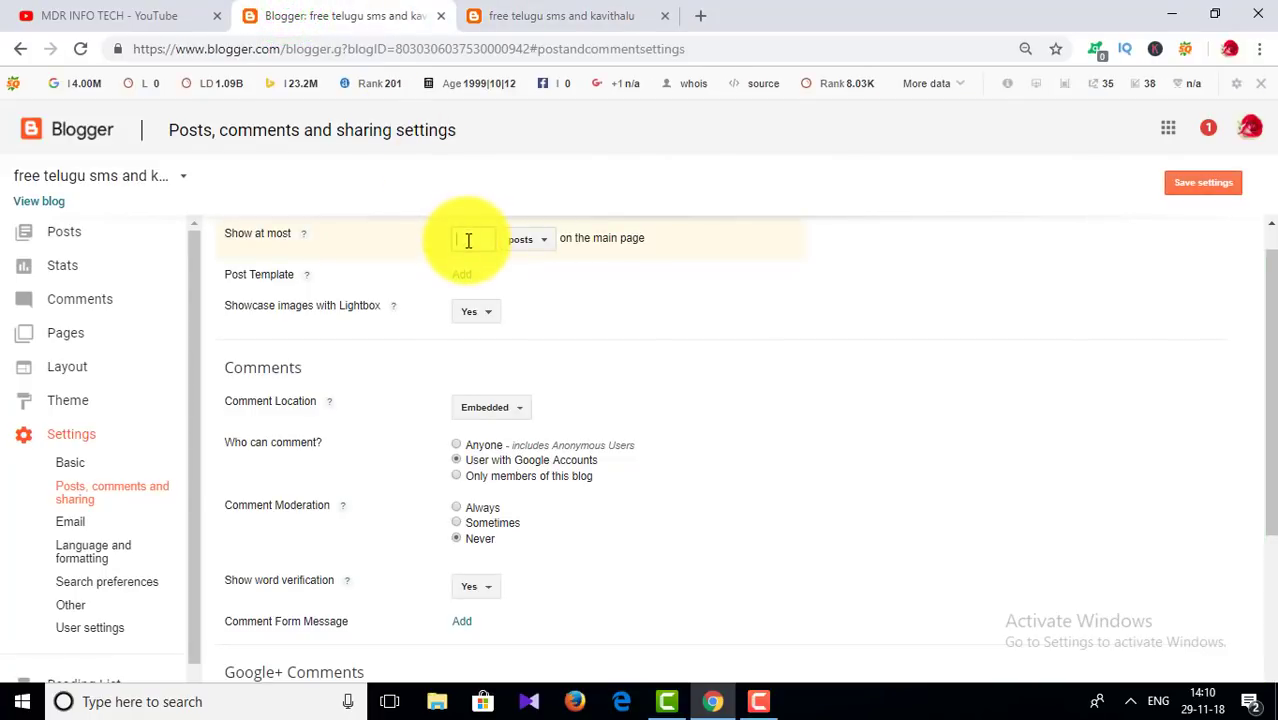
pyautogui.click(522, 240)
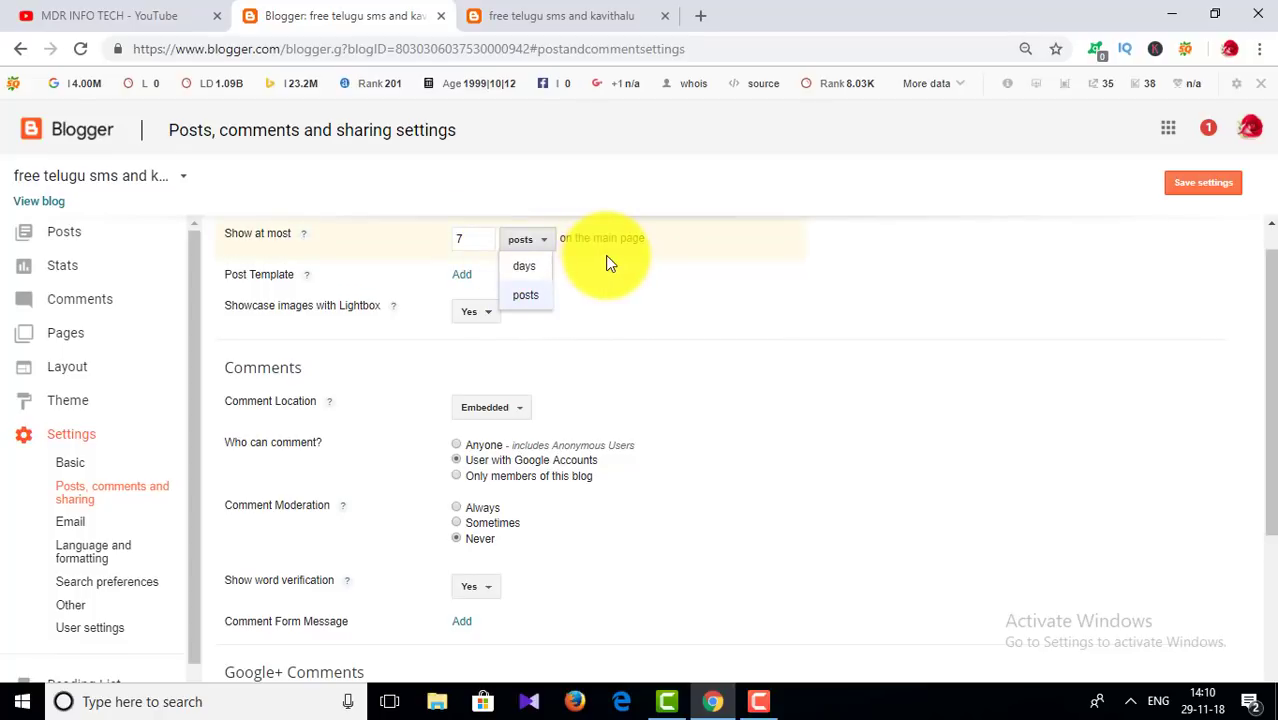
pyautogui.click(560, 15)
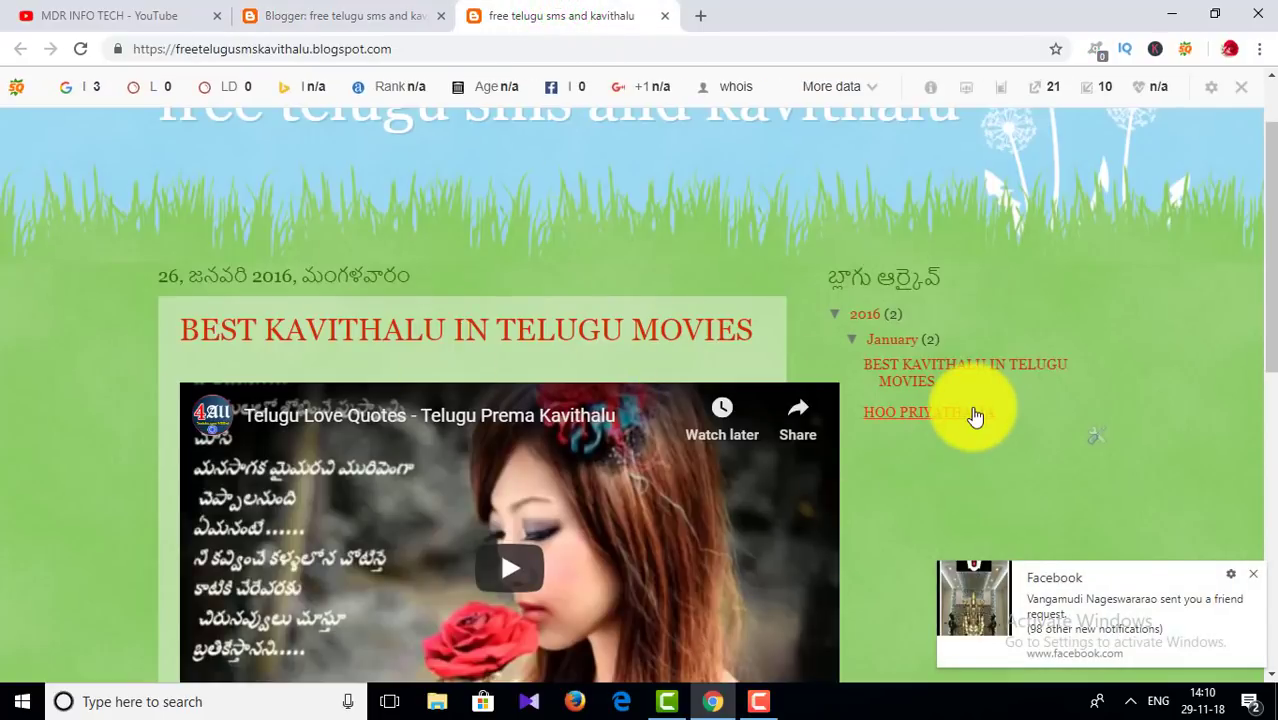
pyautogui.moveTo(1267, 337); pyautogui.dragTo(1255, 171)
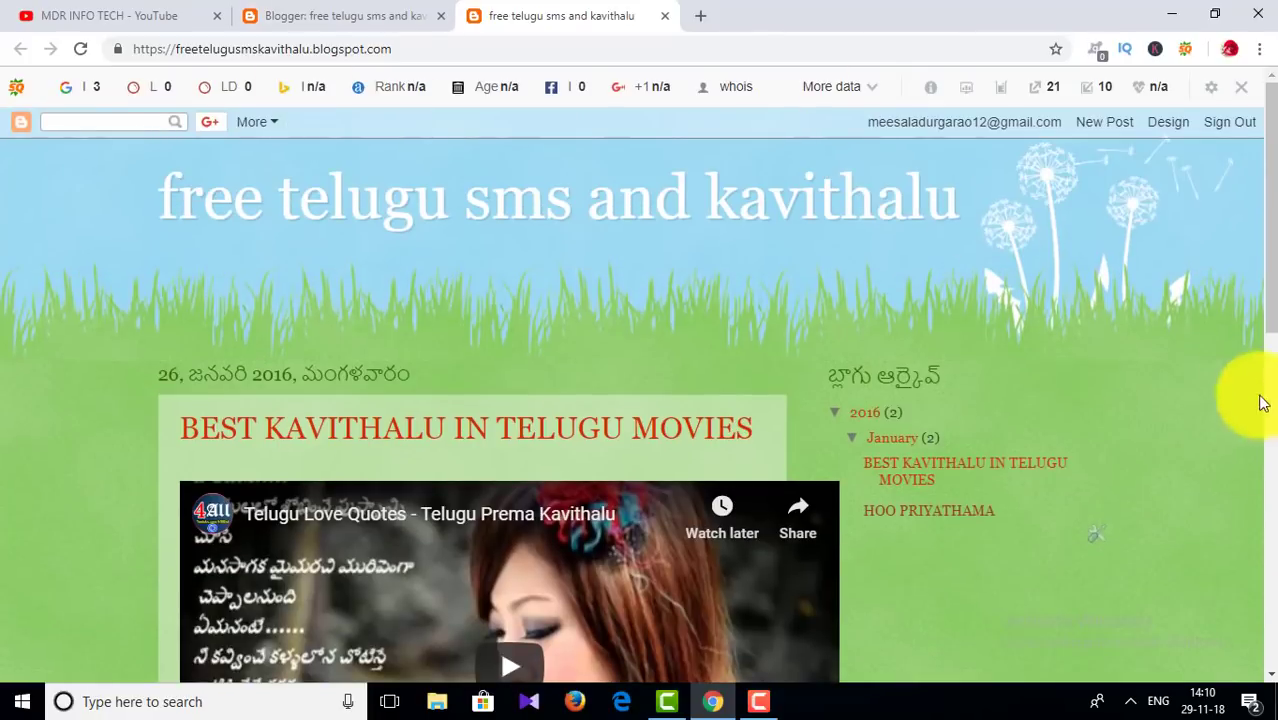
pyautogui.click(258, 12)
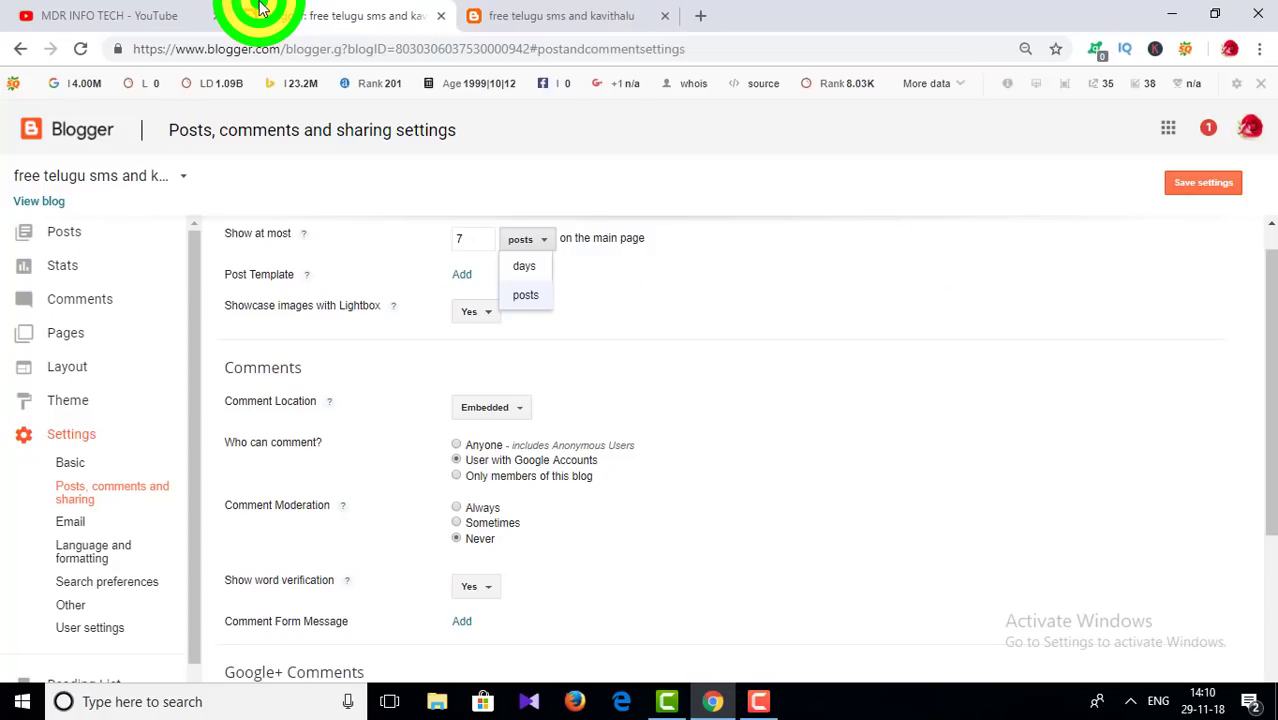
pyautogui.click(505, 17)
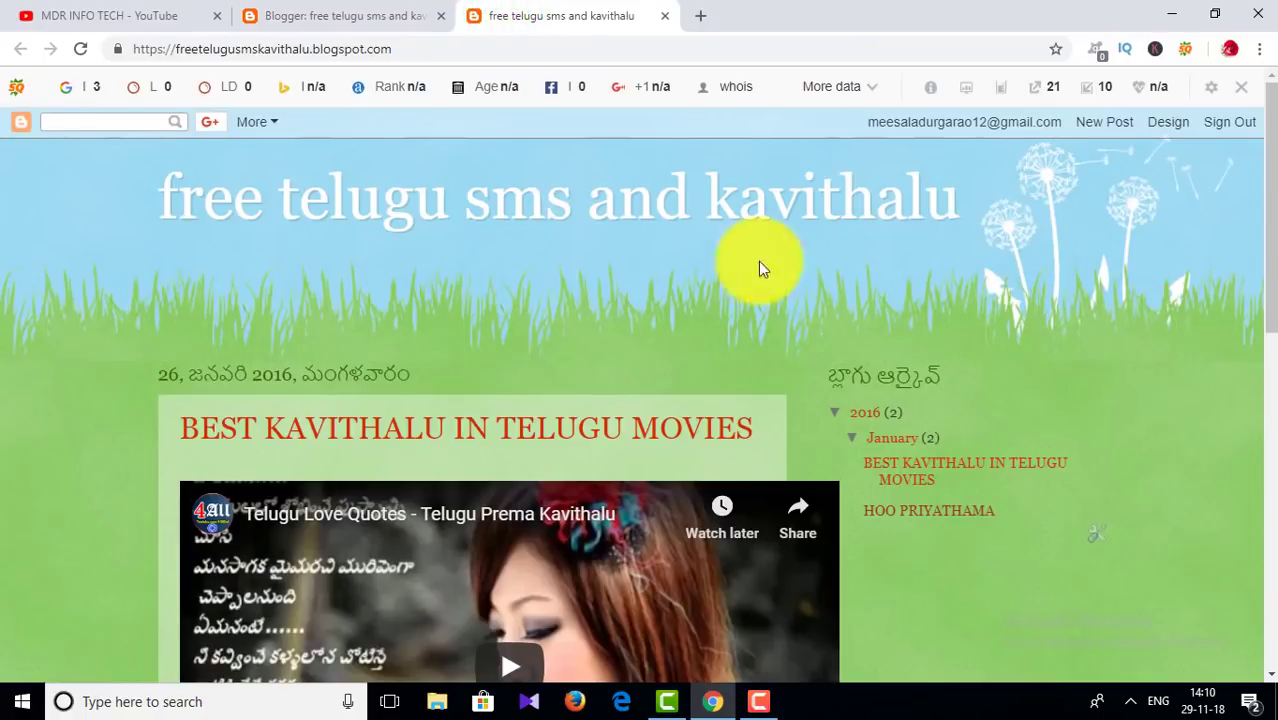
pyautogui.click(333, 12)
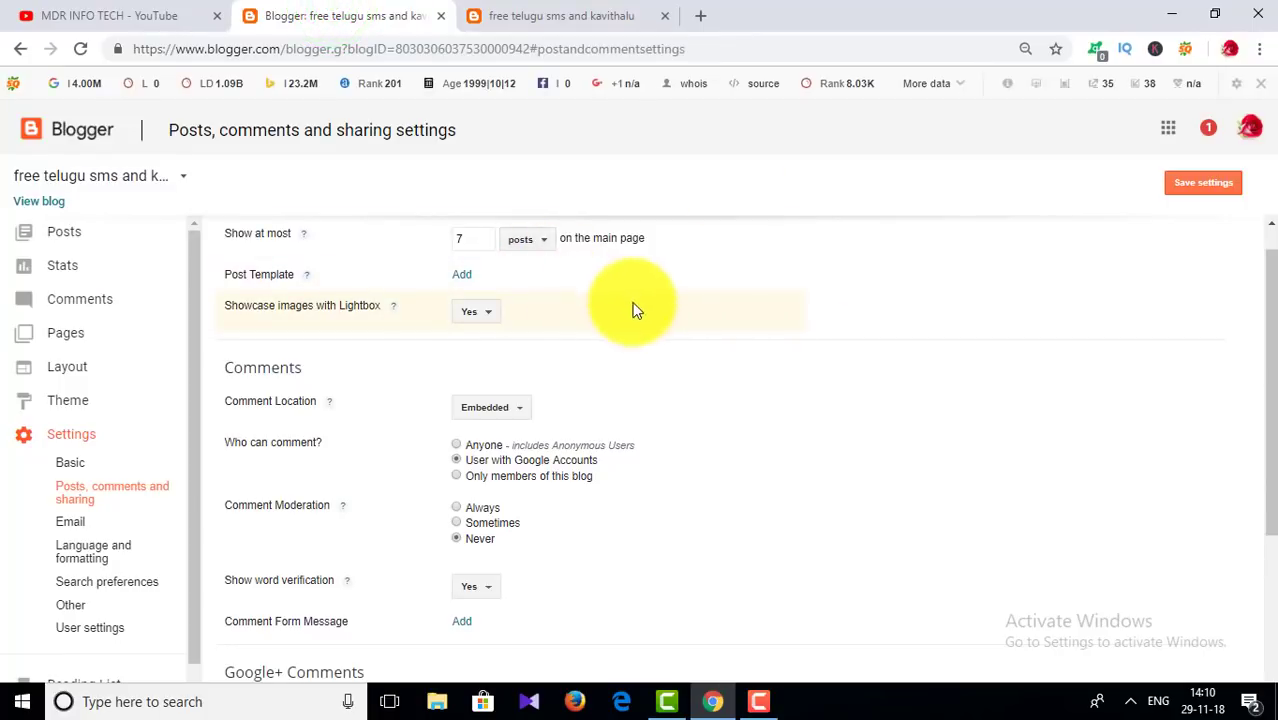
pyautogui.click(461, 274)
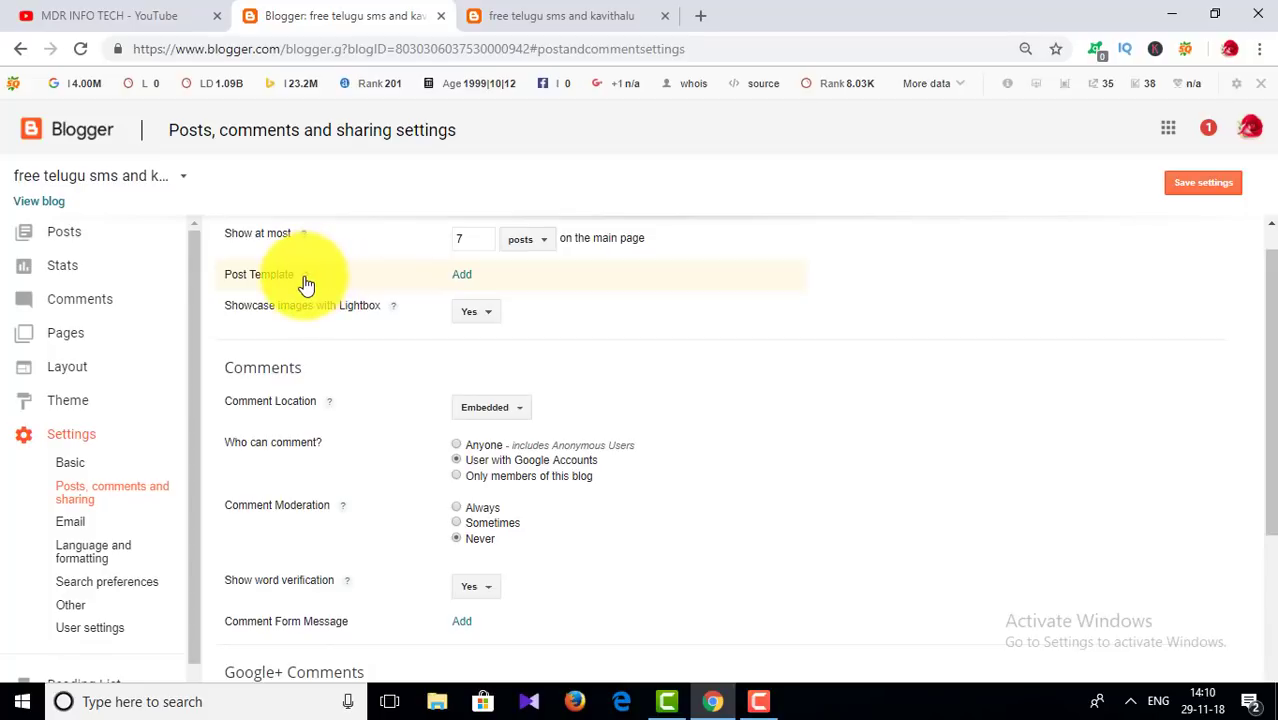
# Keep comment location set to Embedded, after checking the live blog's comment area
pyautogui.scroll(-1, 487, 361)
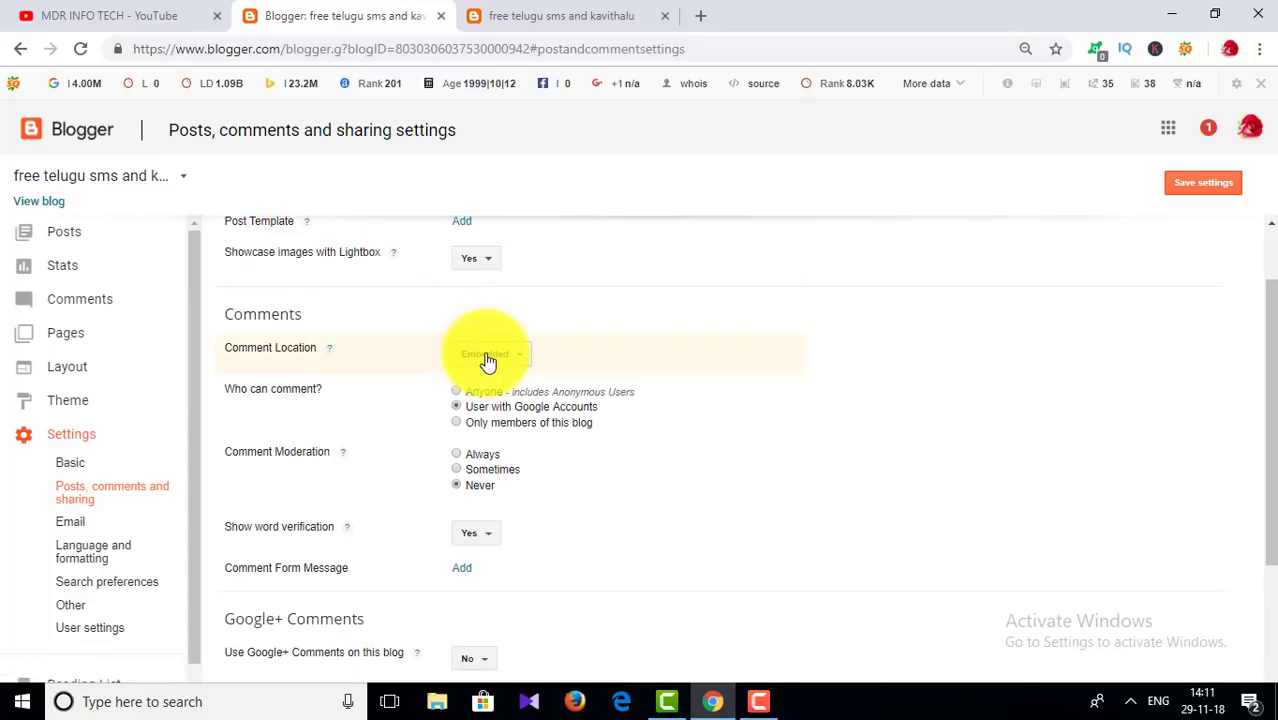
pyautogui.click(487, 358)
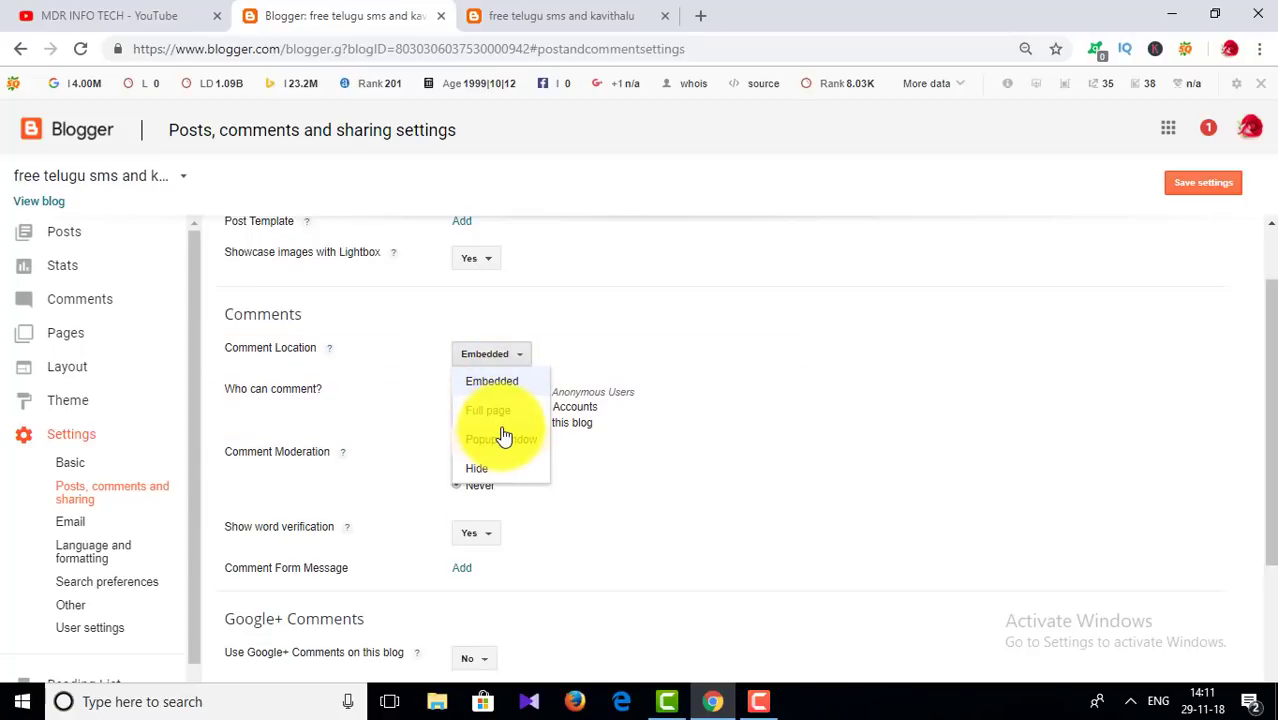
pyautogui.click(599, 310)
pyautogui.click(628, 14)
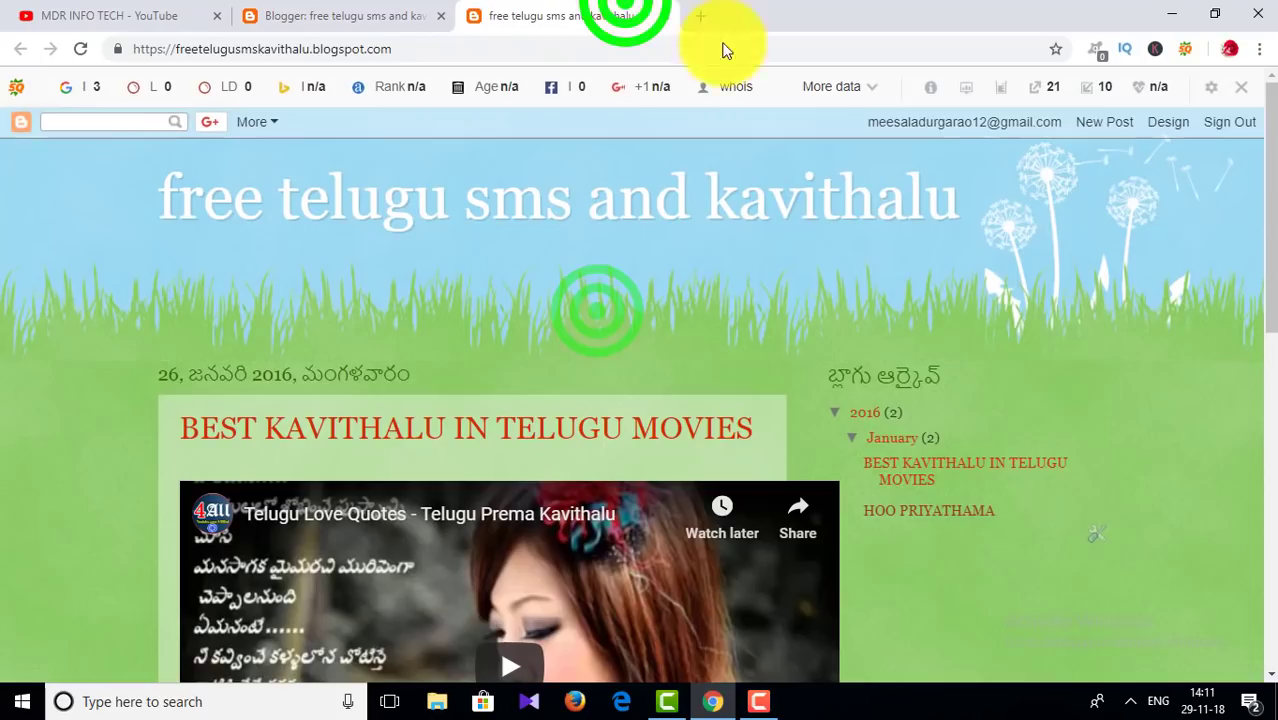
pyautogui.click(372, 14)
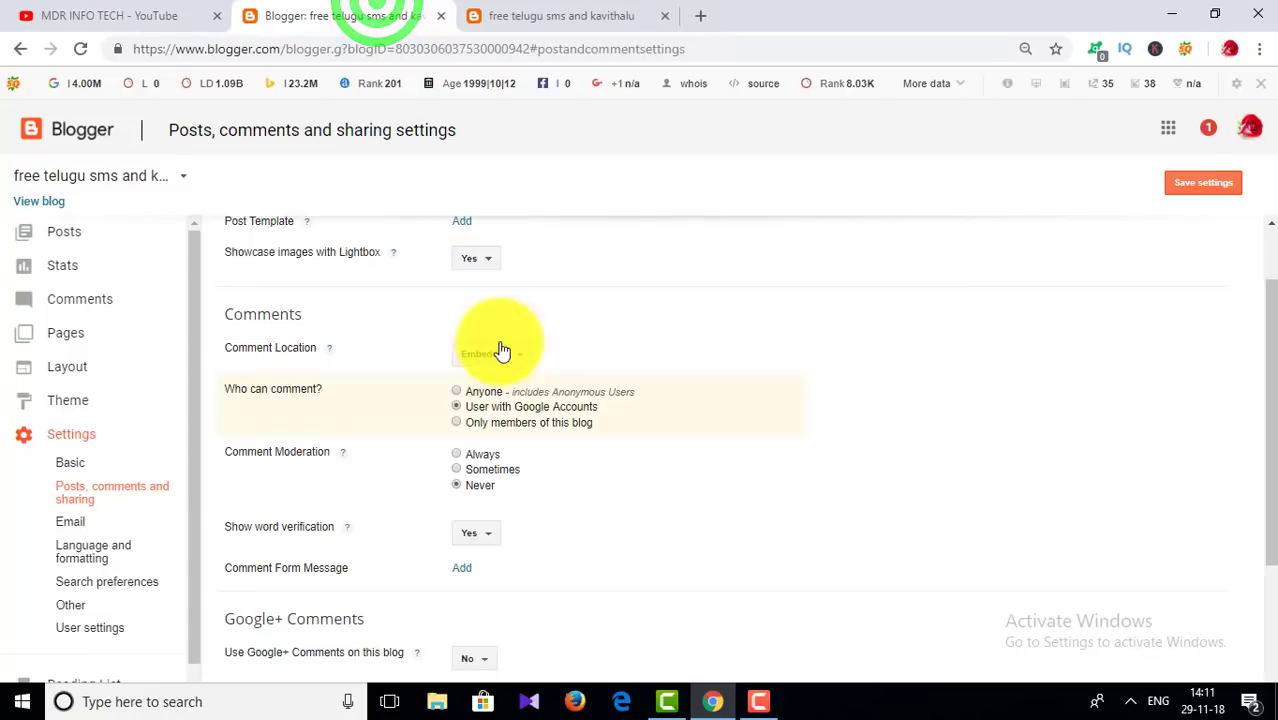
pyautogui.click(492, 350)
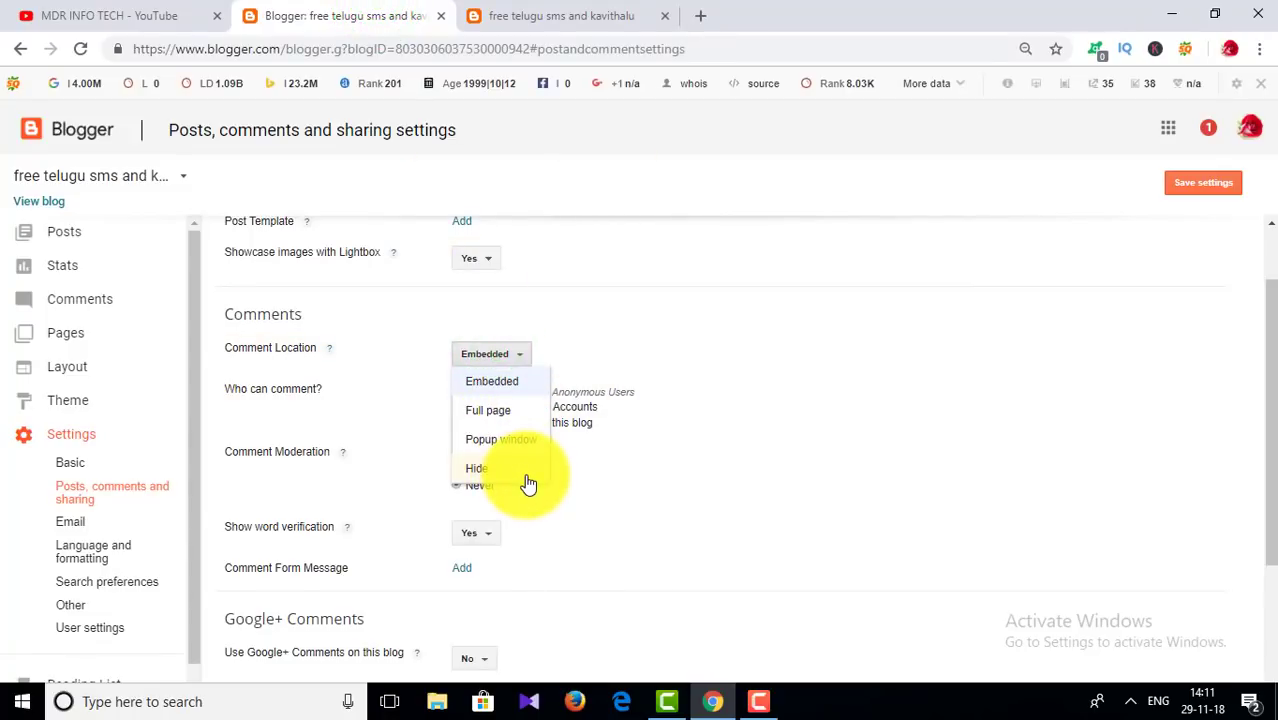
pyautogui.click(497, 379)
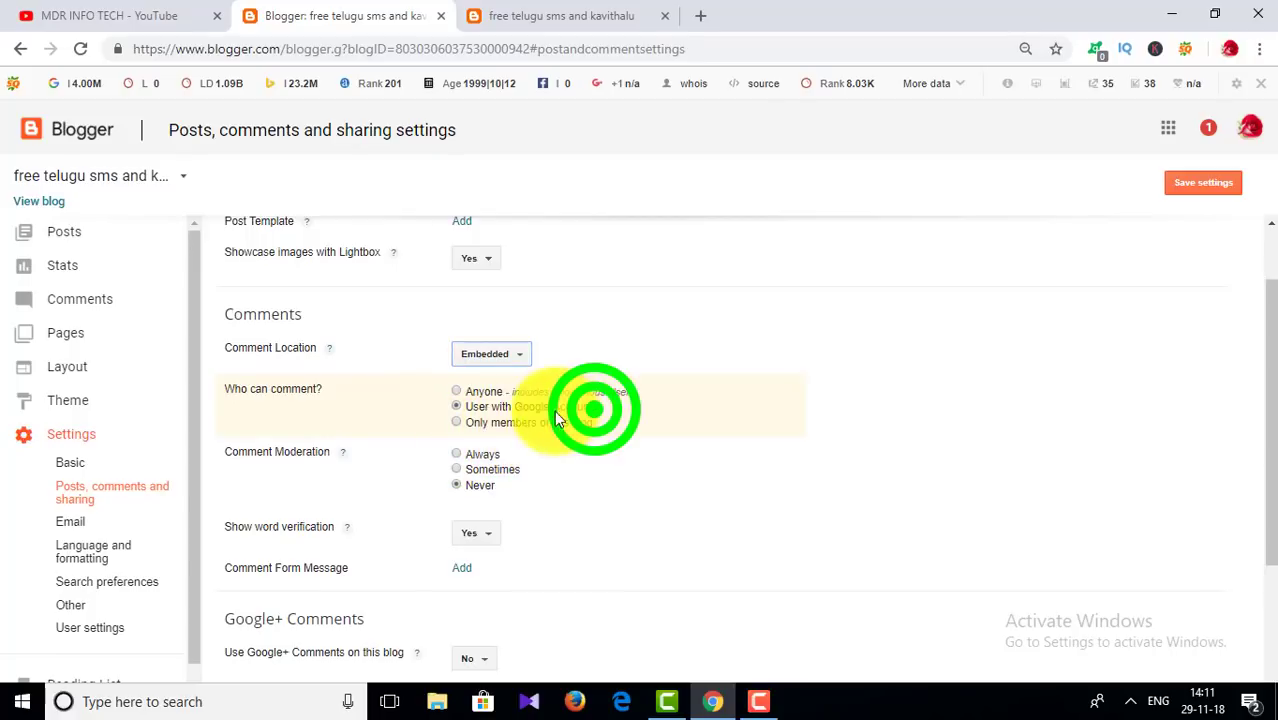
# Set Who can comment to Anyone, including anonymous users, and point out word verification
pyautogui.moveTo(592, 408); pyautogui.dragTo(507, 420)
pyautogui.click(543, 441)
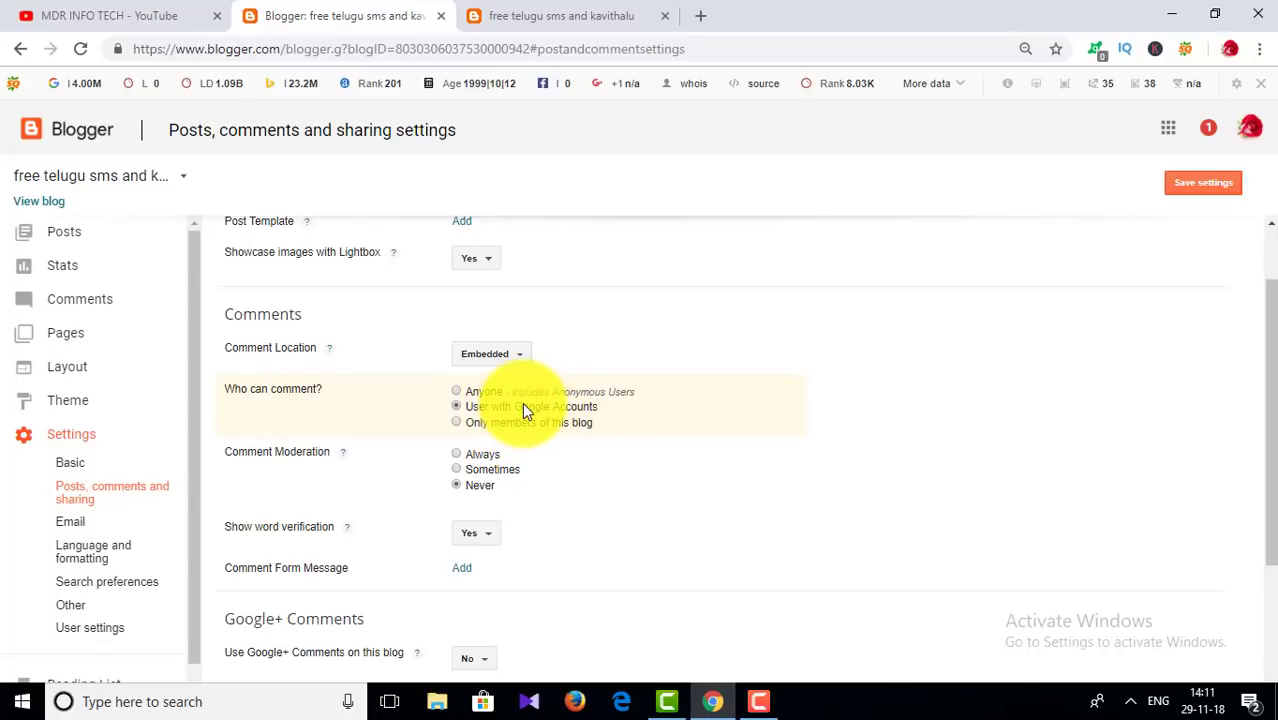
pyautogui.click(484, 391)
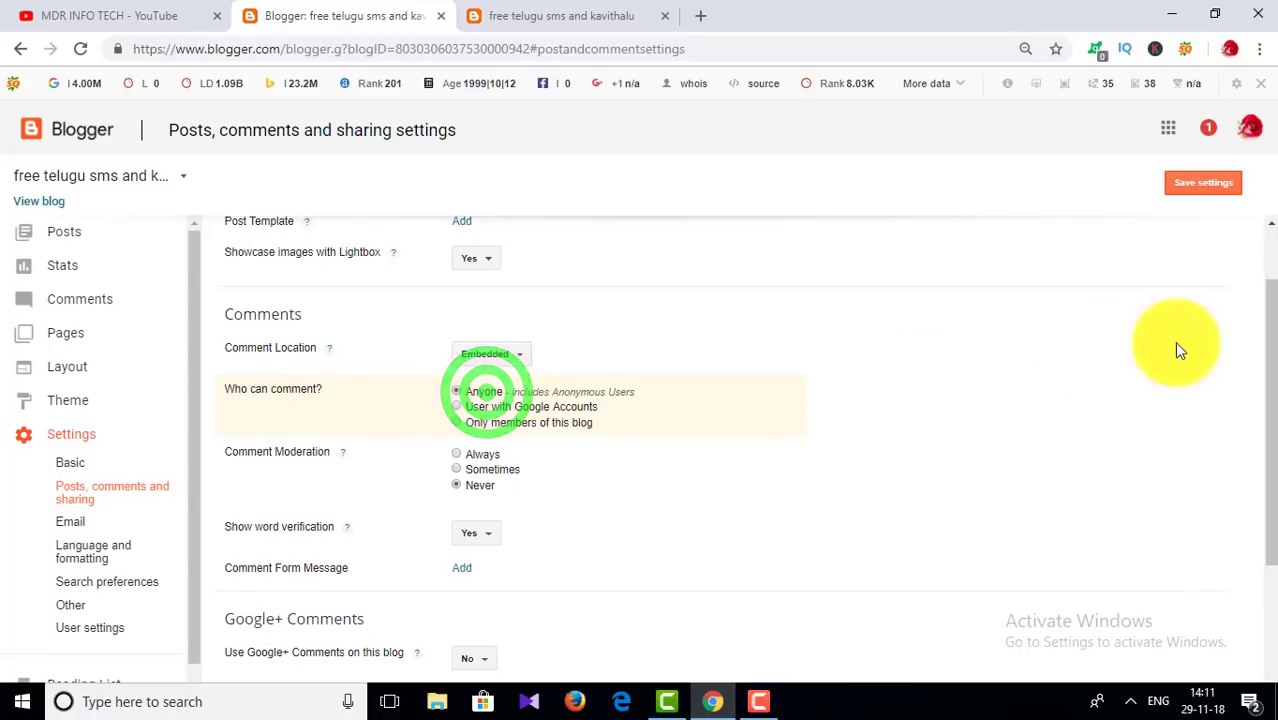
pyautogui.moveTo(1262, 368); pyautogui.dragTo(1263, 442)
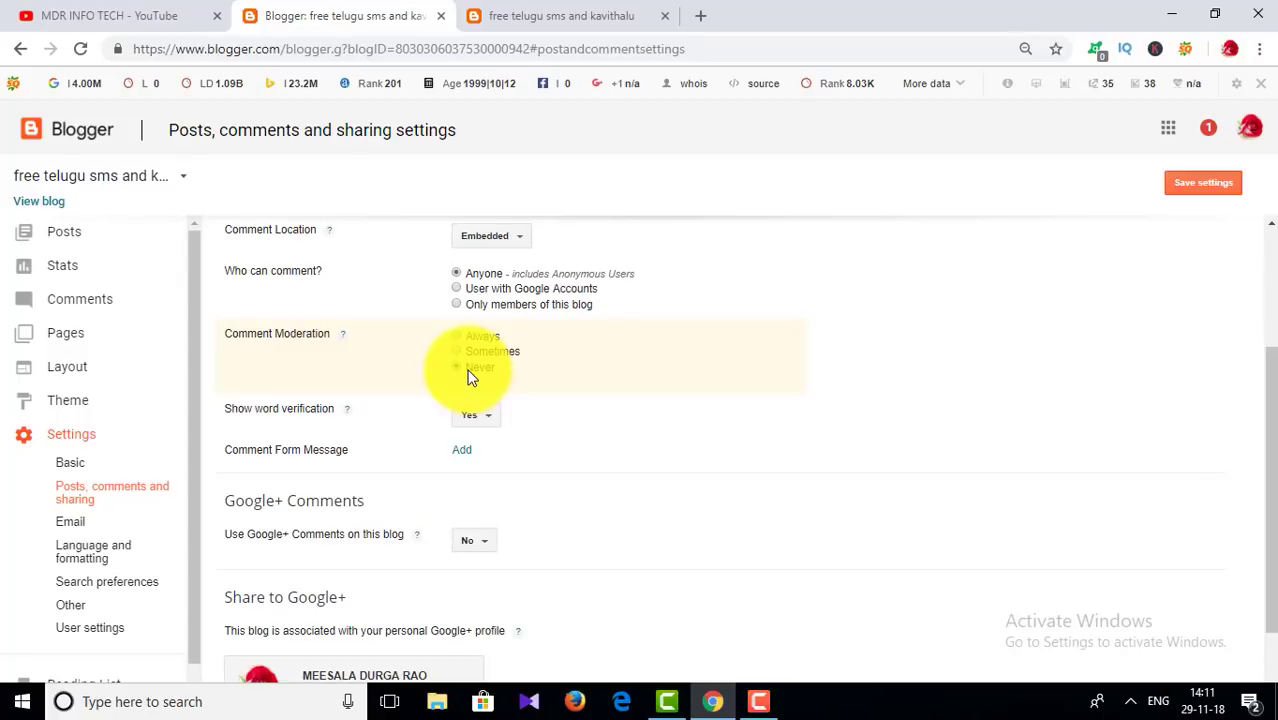
pyautogui.click(475, 414)
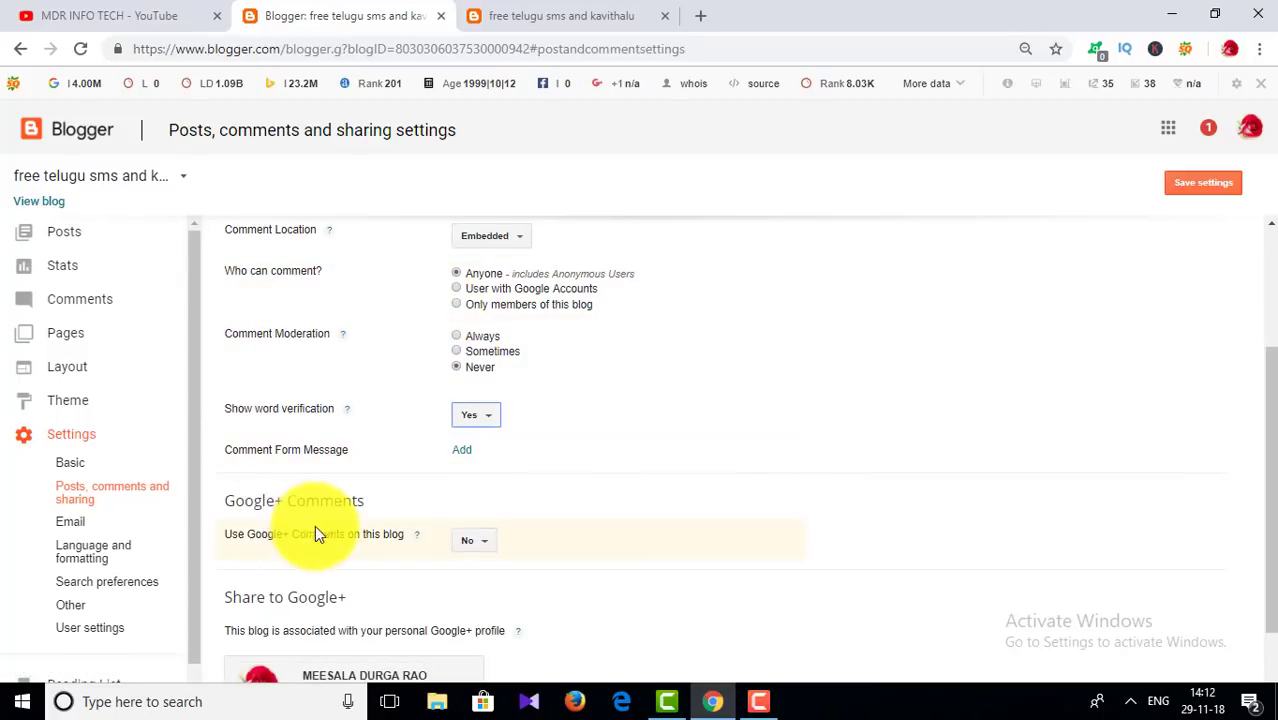
# Set 'Use Google+ Comments on this blog' to Yes and reveal the Google+ profile options
pyautogui.moveTo(228, 499); pyautogui.dragTo(366, 501)
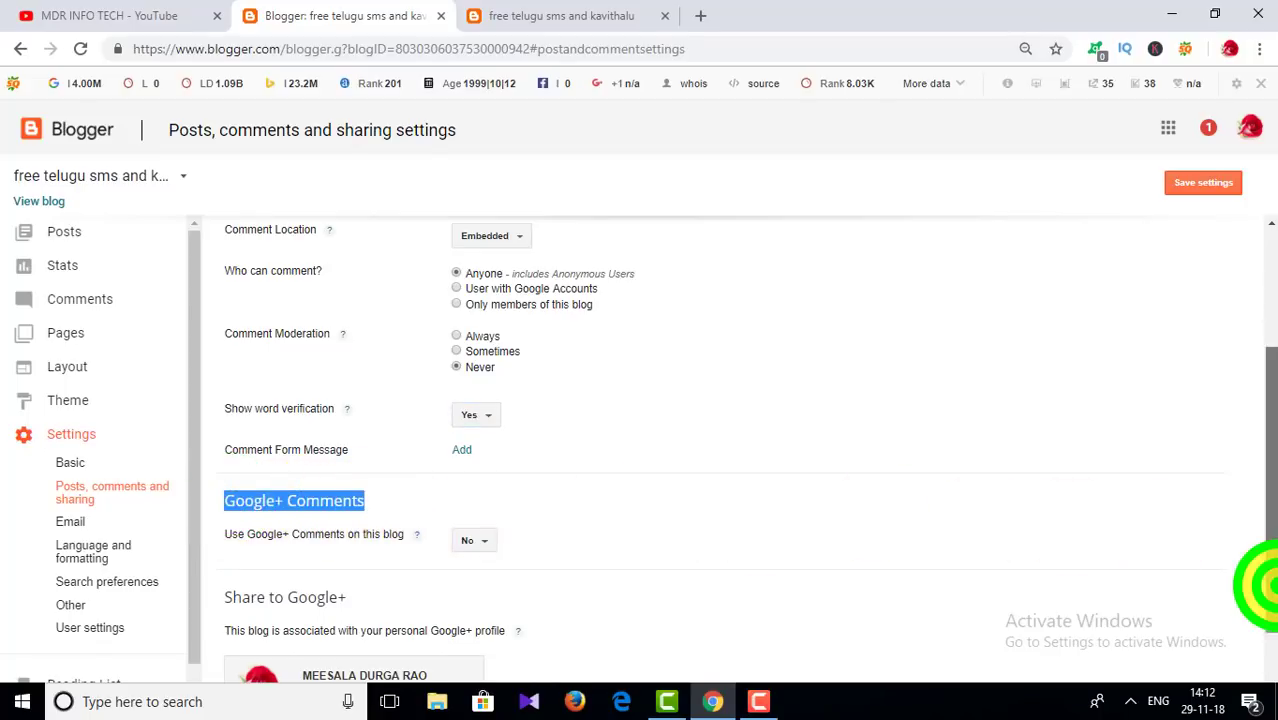
pyautogui.moveTo(1270, 550); pyautogui.dragTo(1270, 585)
pyautogui.click(565, 362)
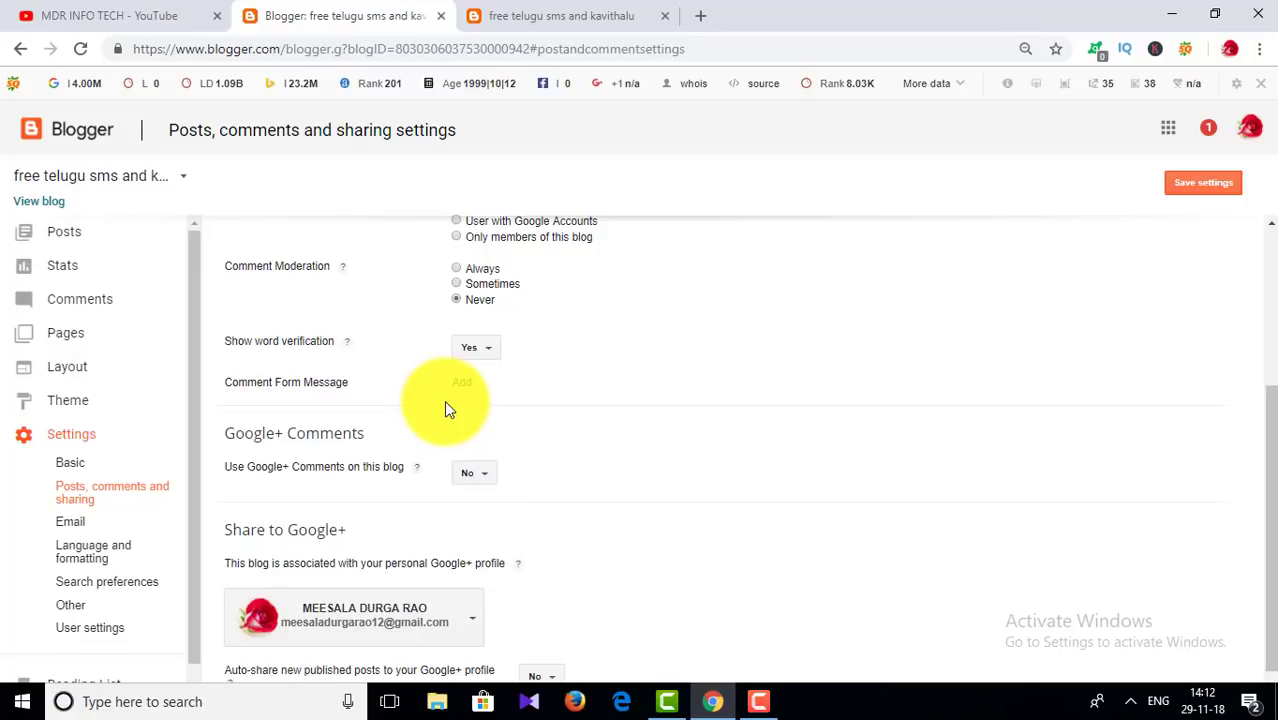
pyautogui.click(481, 476)
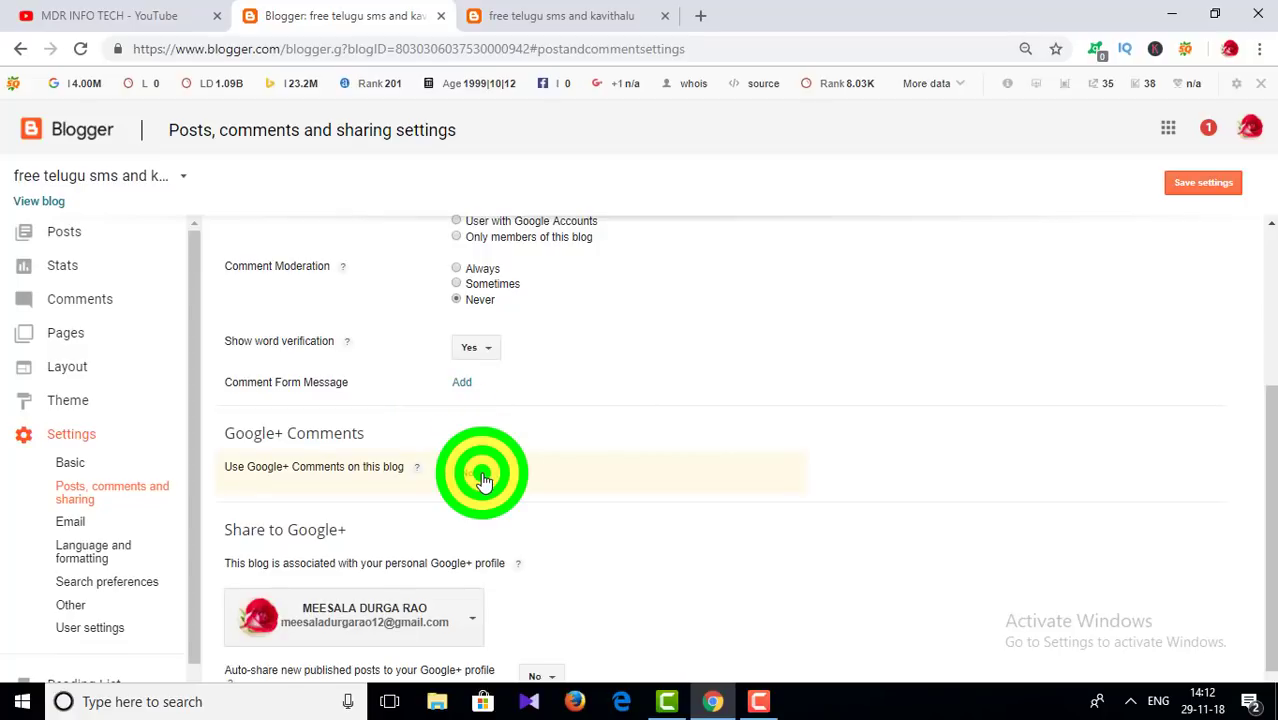
pyautogui.click(472, 529)
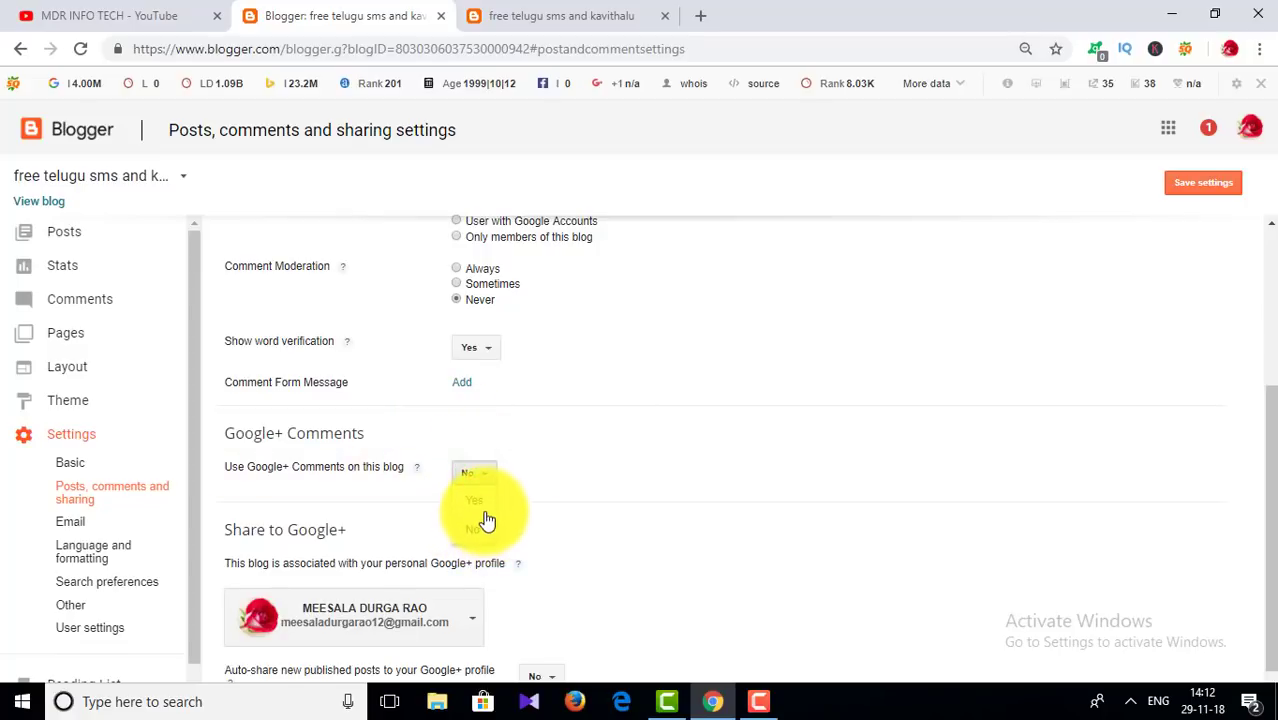
pyautogui.click(485, 503)
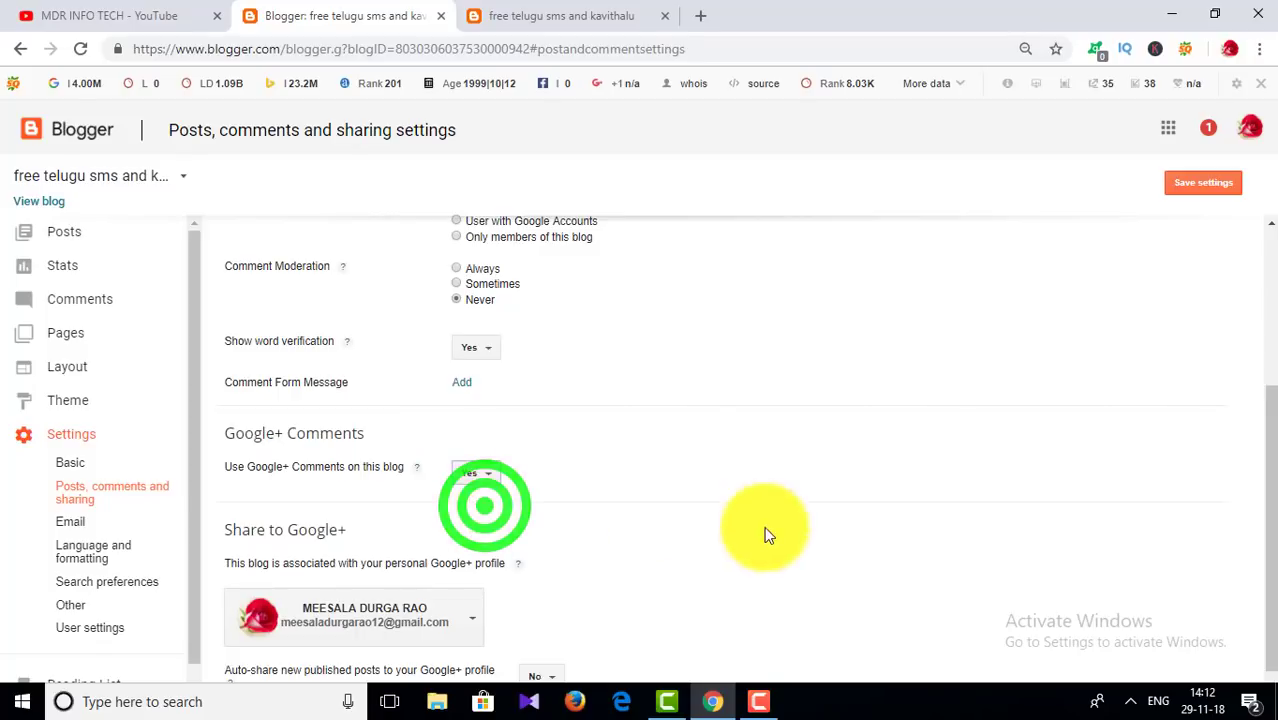
pyautogui.moveTo(1266, 586); pyautogui.dragTo(1266, 618)
pyautogui.click(385, 563)
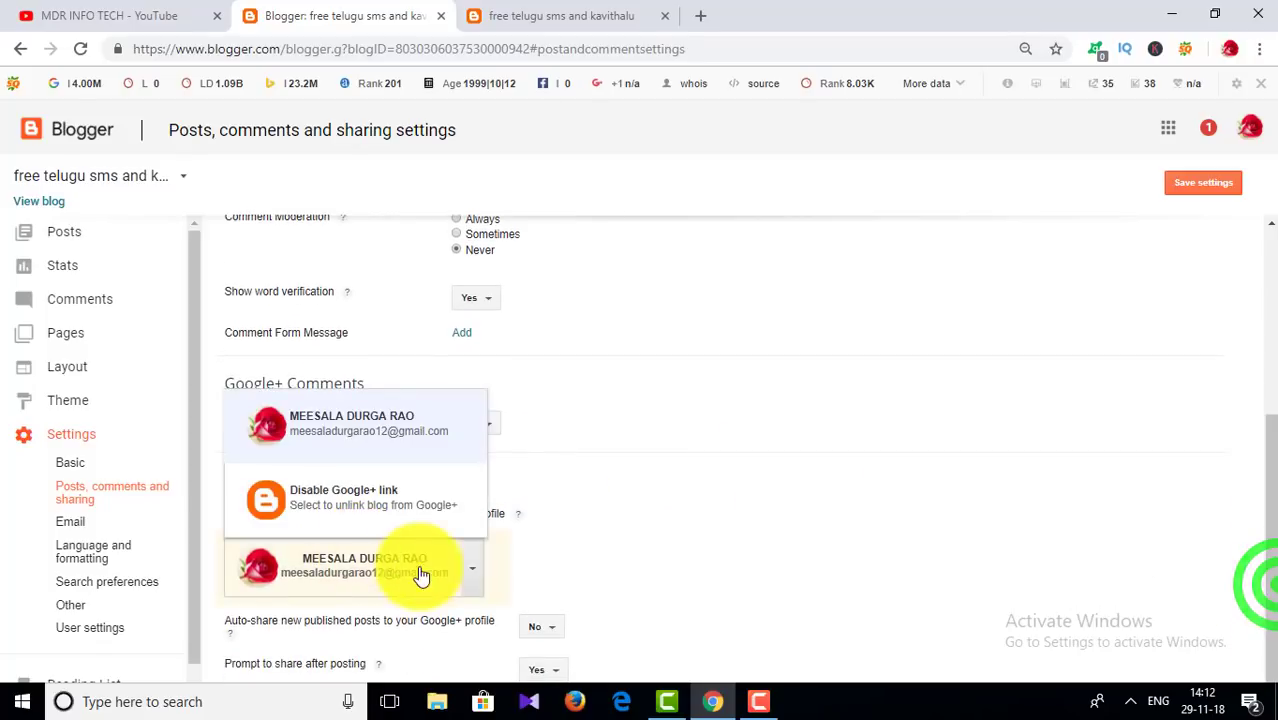
# Review the linked Google+ profile options, leaving them unchanged
pyautogui.click(631, 556)
pyautogui.click(456, 565)
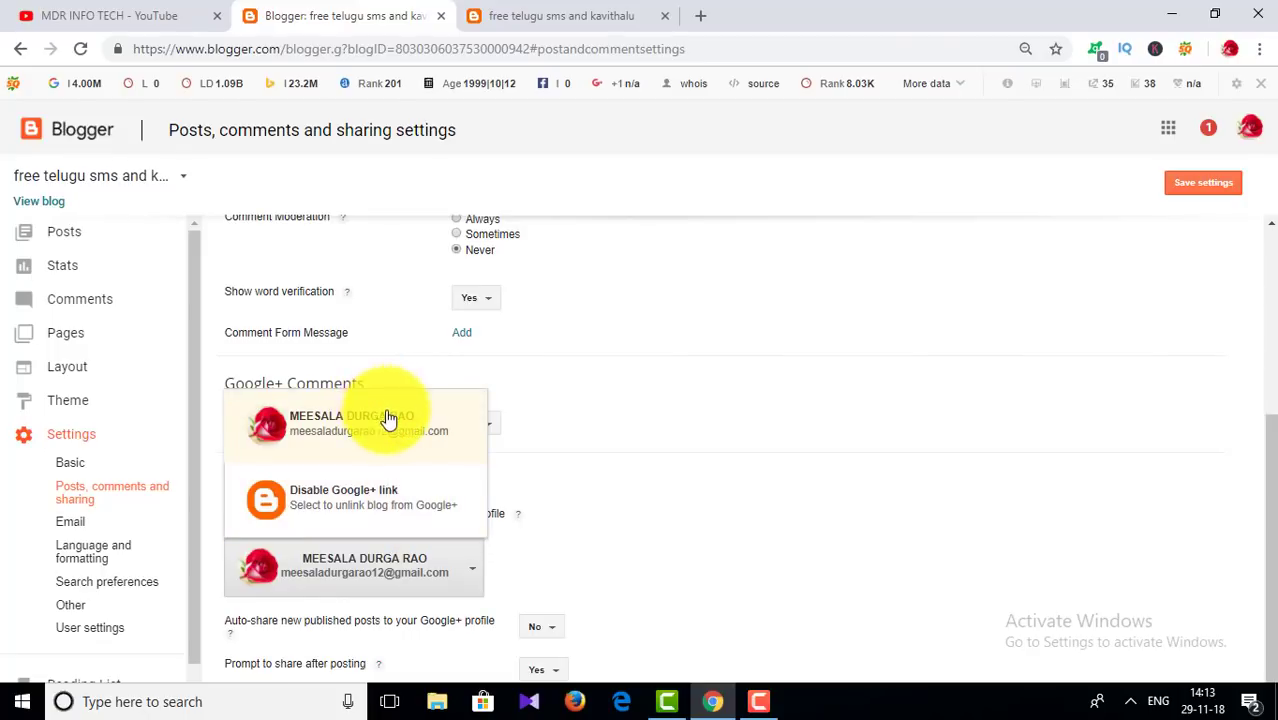
pyautogui.click(741, 567)
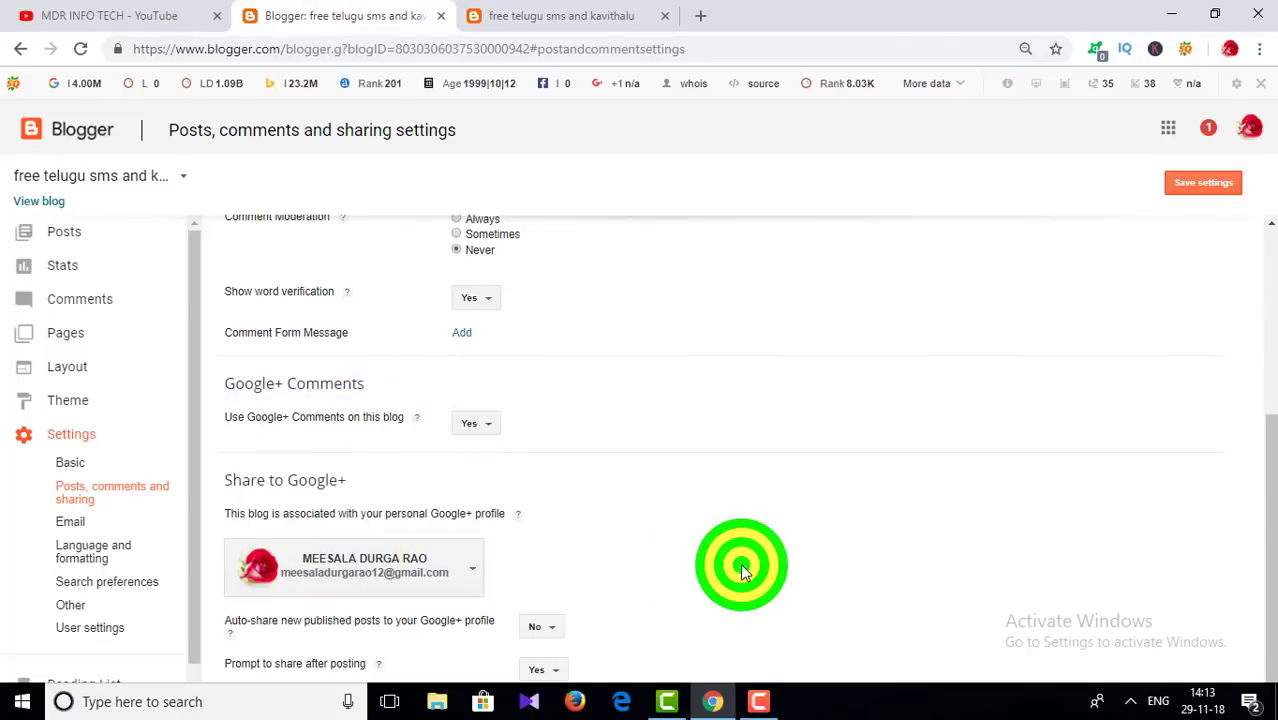
# Set auto-share new published posts and prompt to share after posting to Yes, then save
pyautogui.click(548, 632)
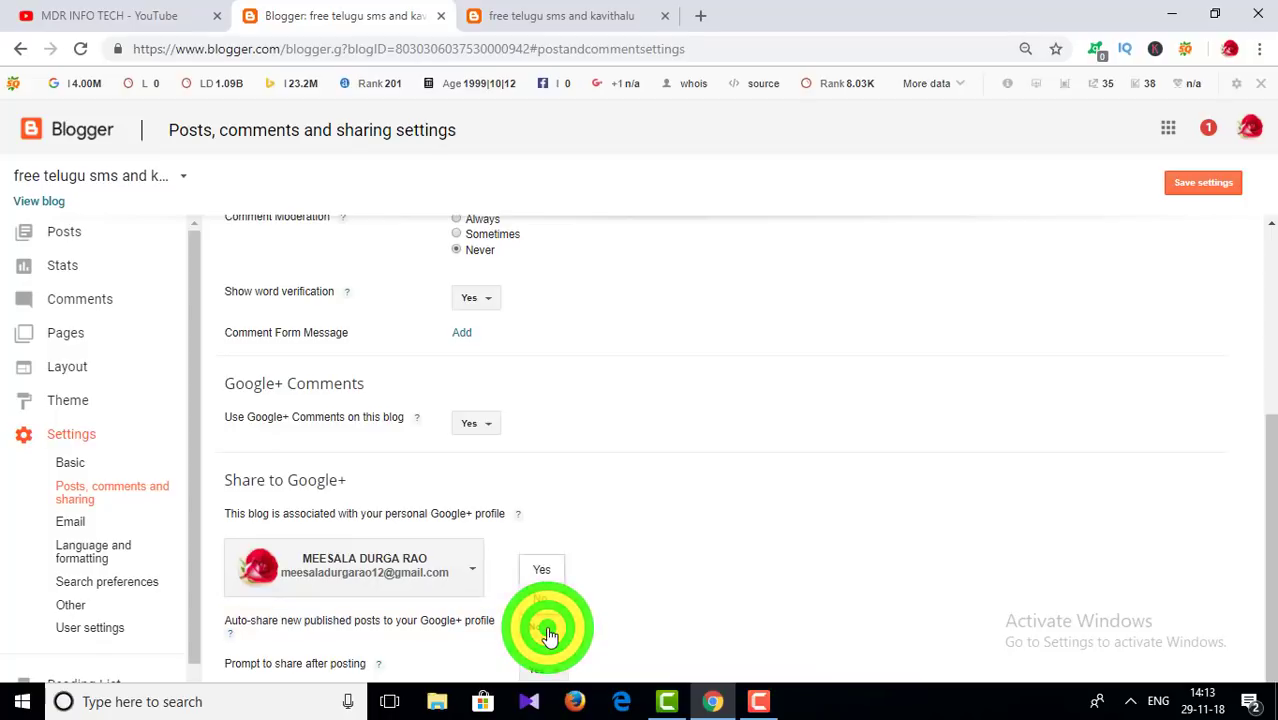
pyautogui.click(548, 582)
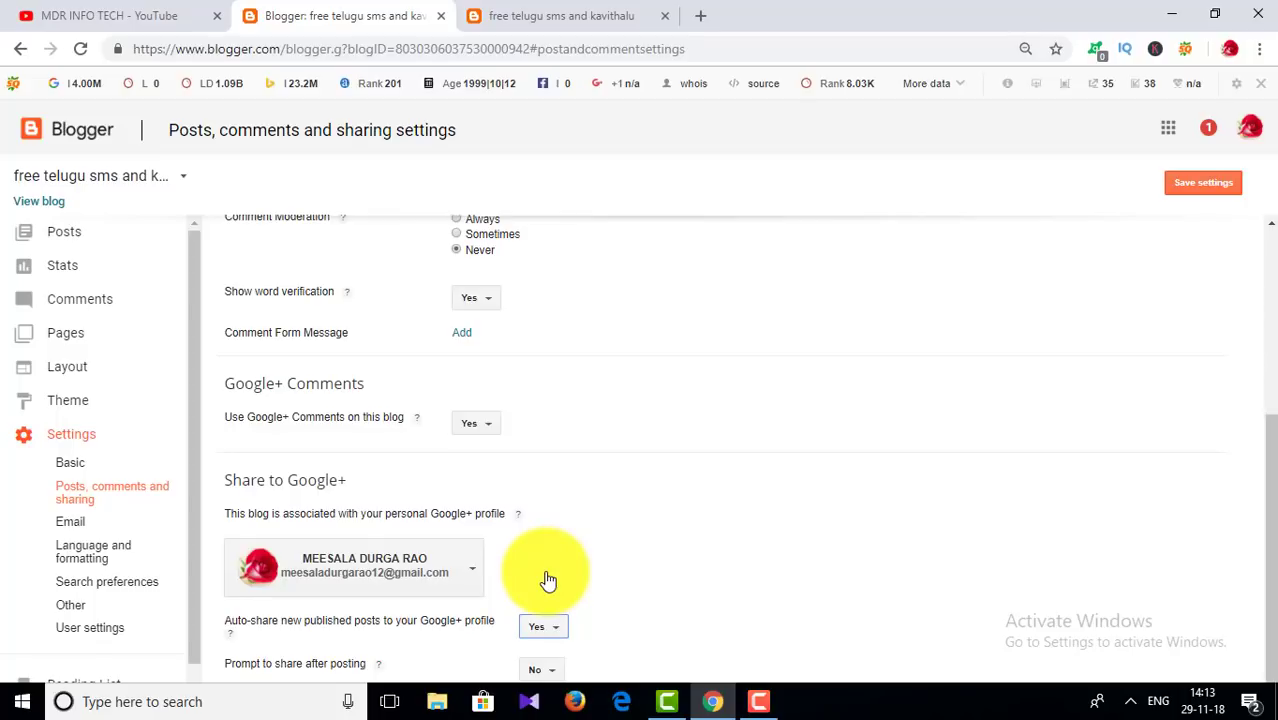
pyautogui.click(1266, 568)
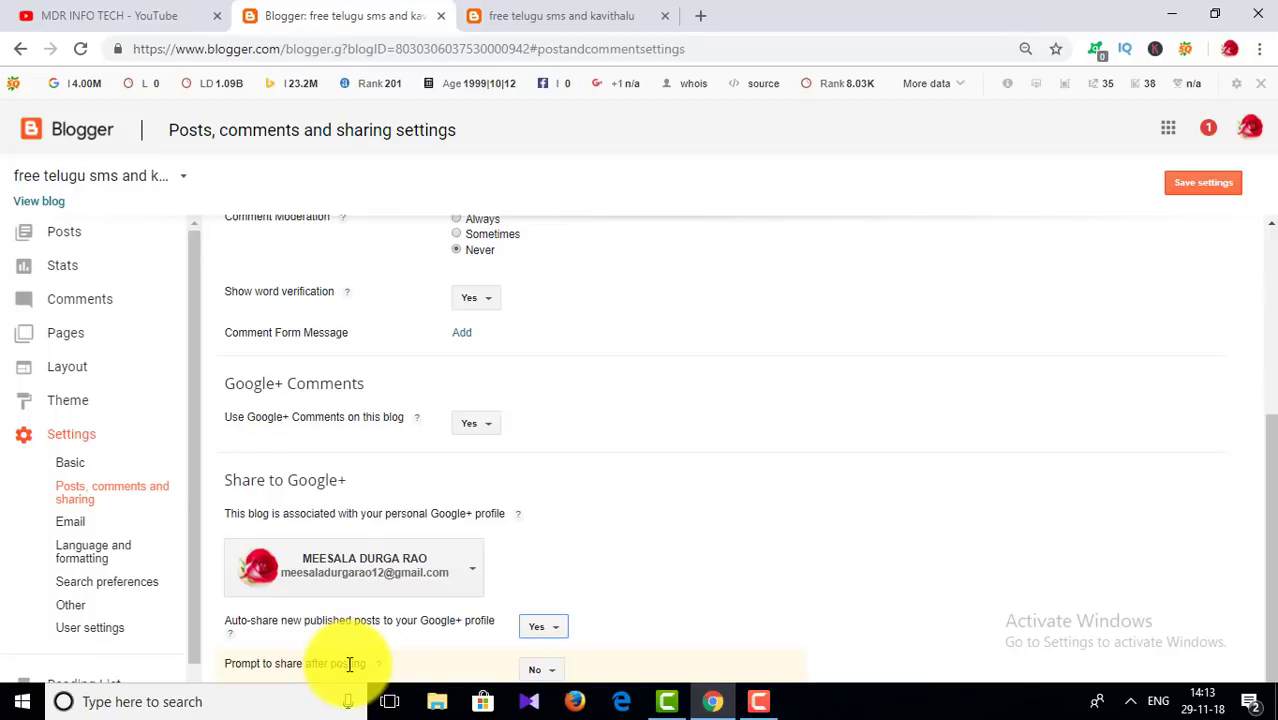
pyautogui.click(551, 666)
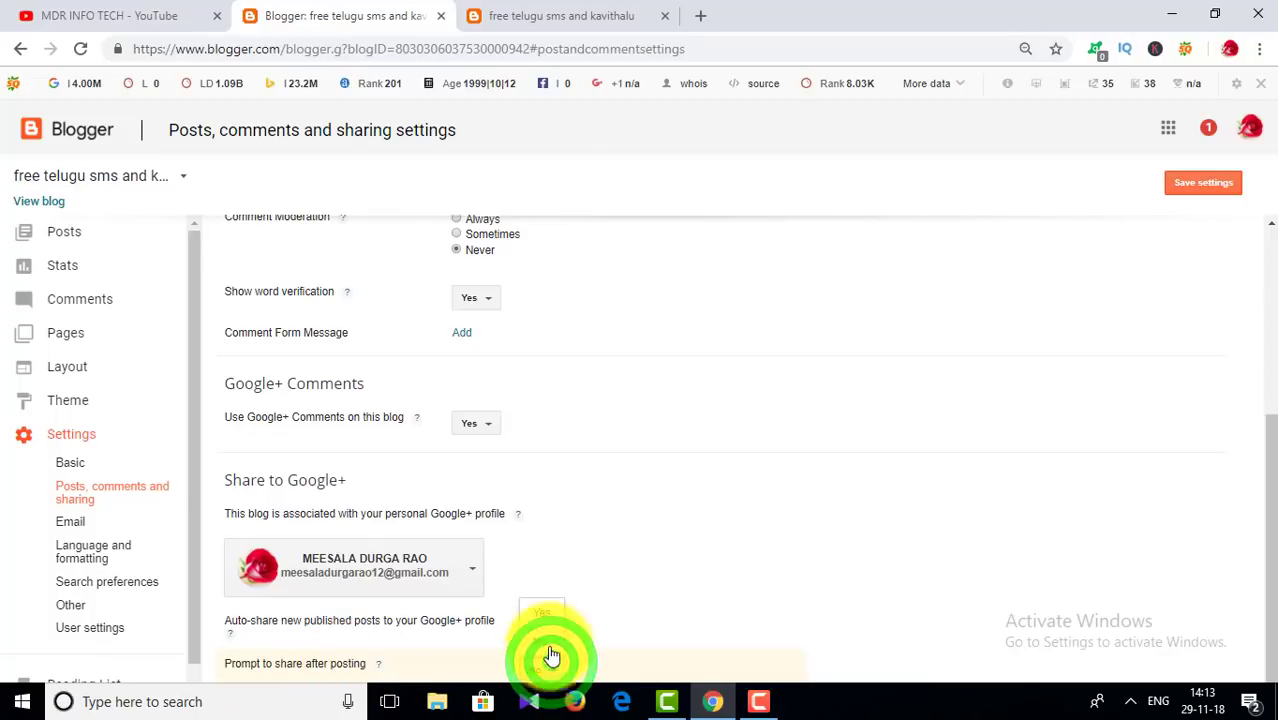
pyautogui.click(546, 624)
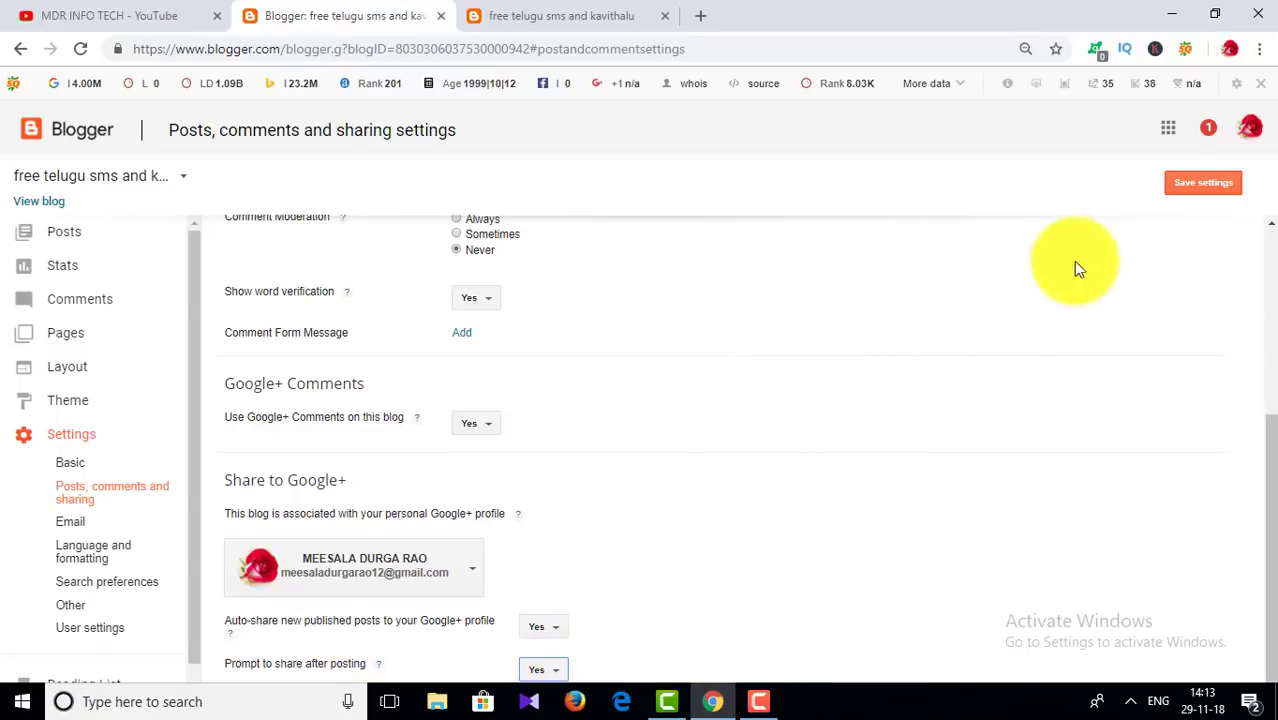
pyautogui.click(1186, 192)
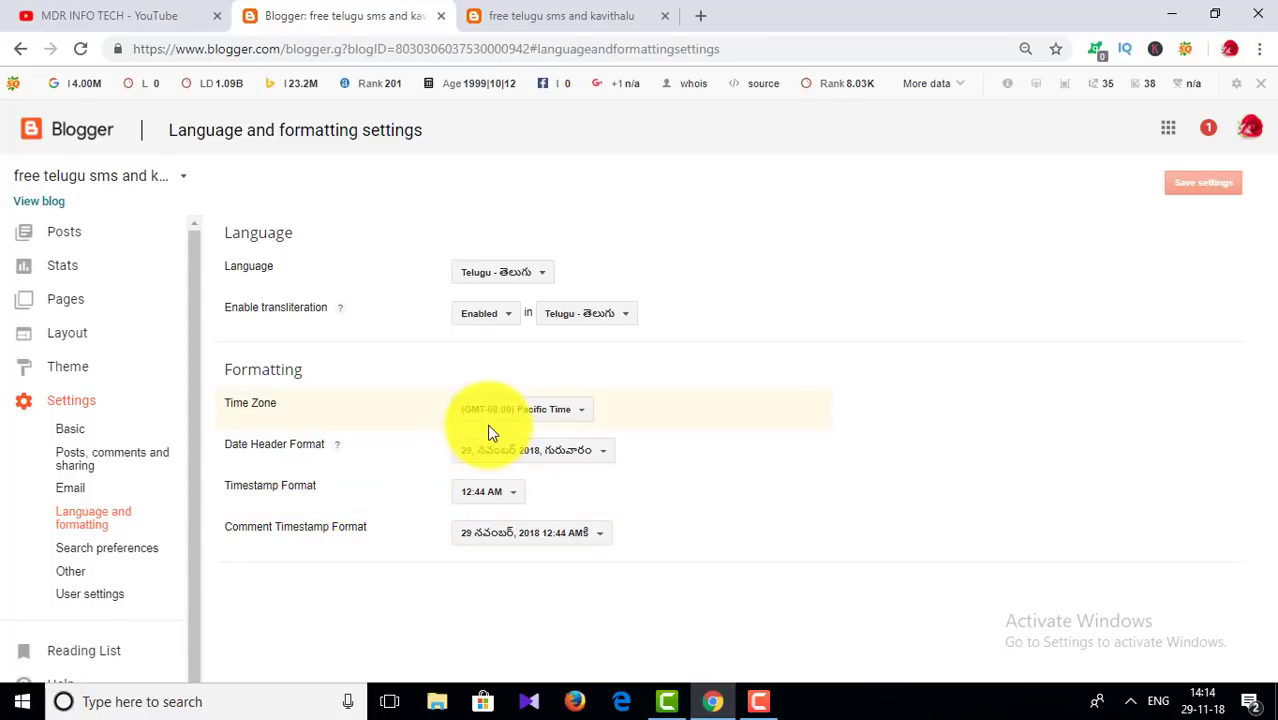
# Keep Telugu and transliteration enabled, change the transliteration language to Hindi, and save
pyautogui.click(674, 368)
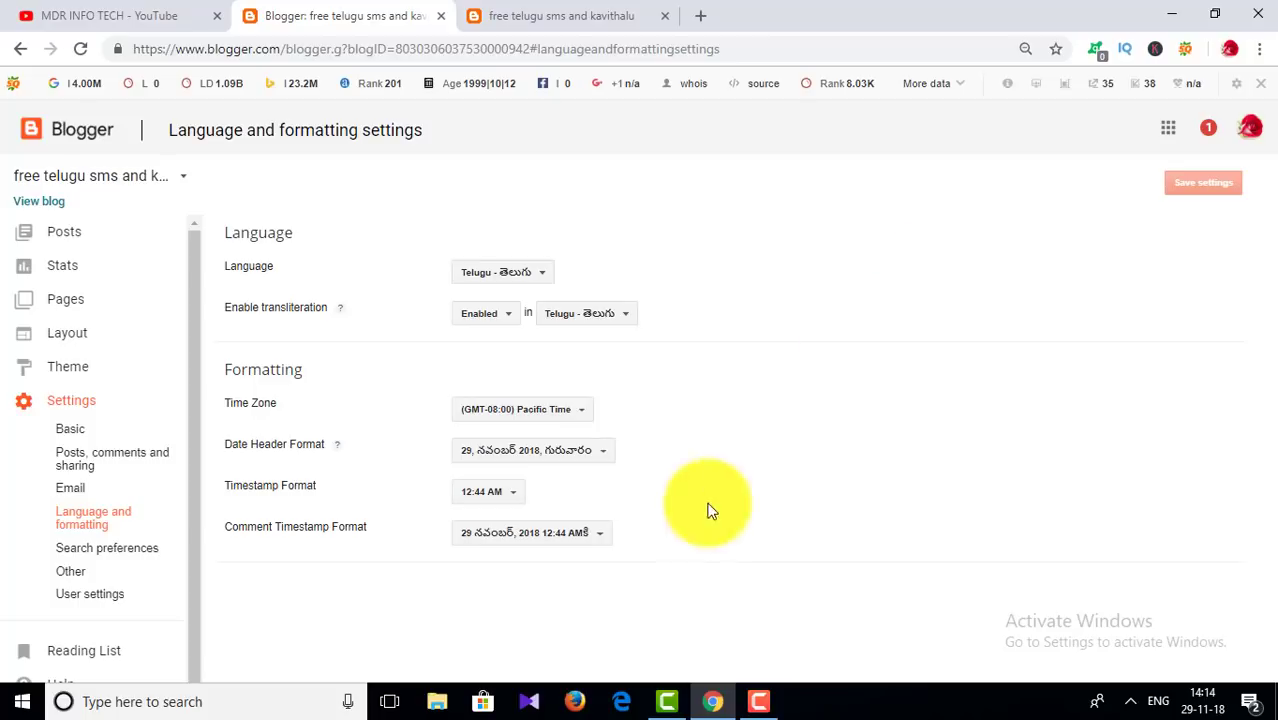
pyautogui.click(476, 284)
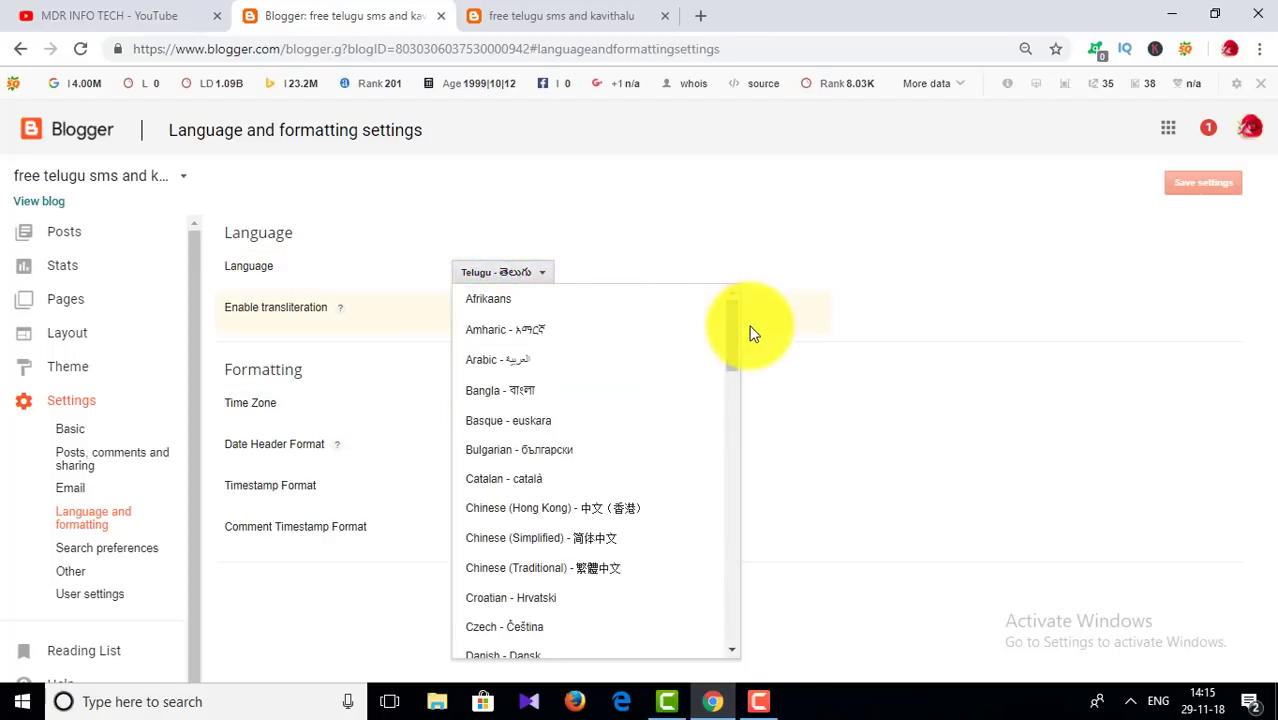
pyautogui.click(791, 324)
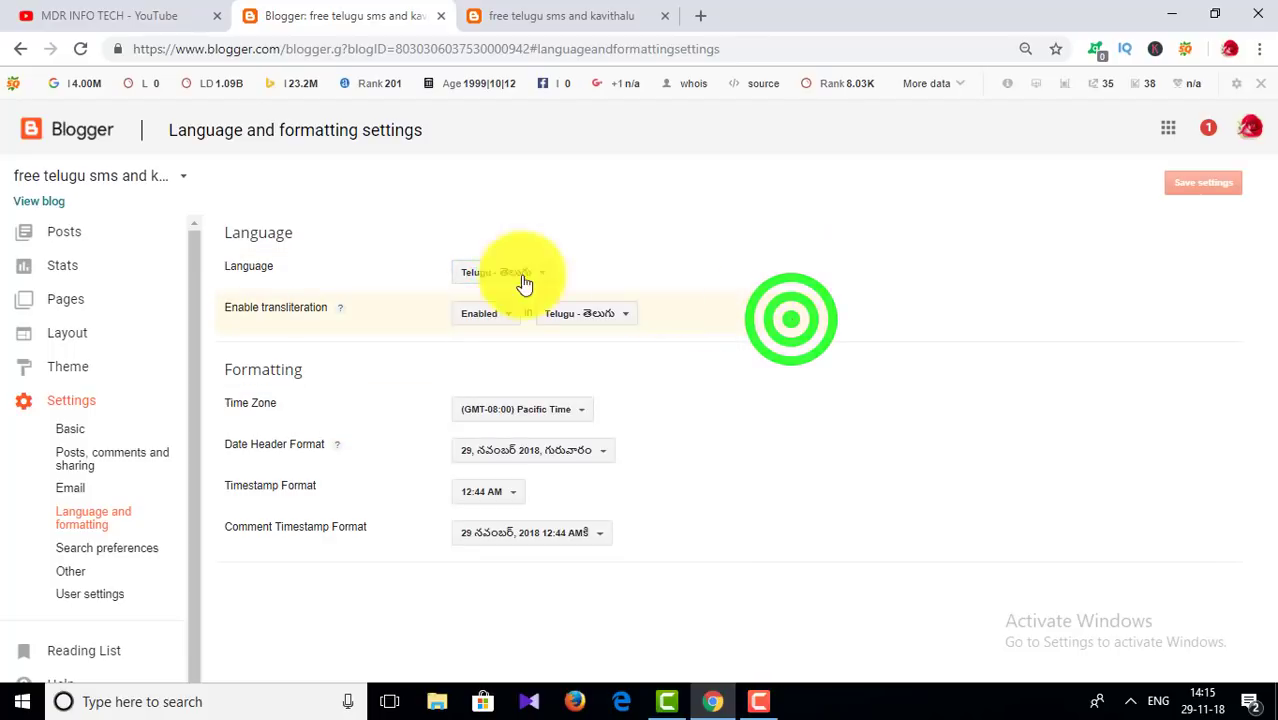
pyautogui.click(480, 316)
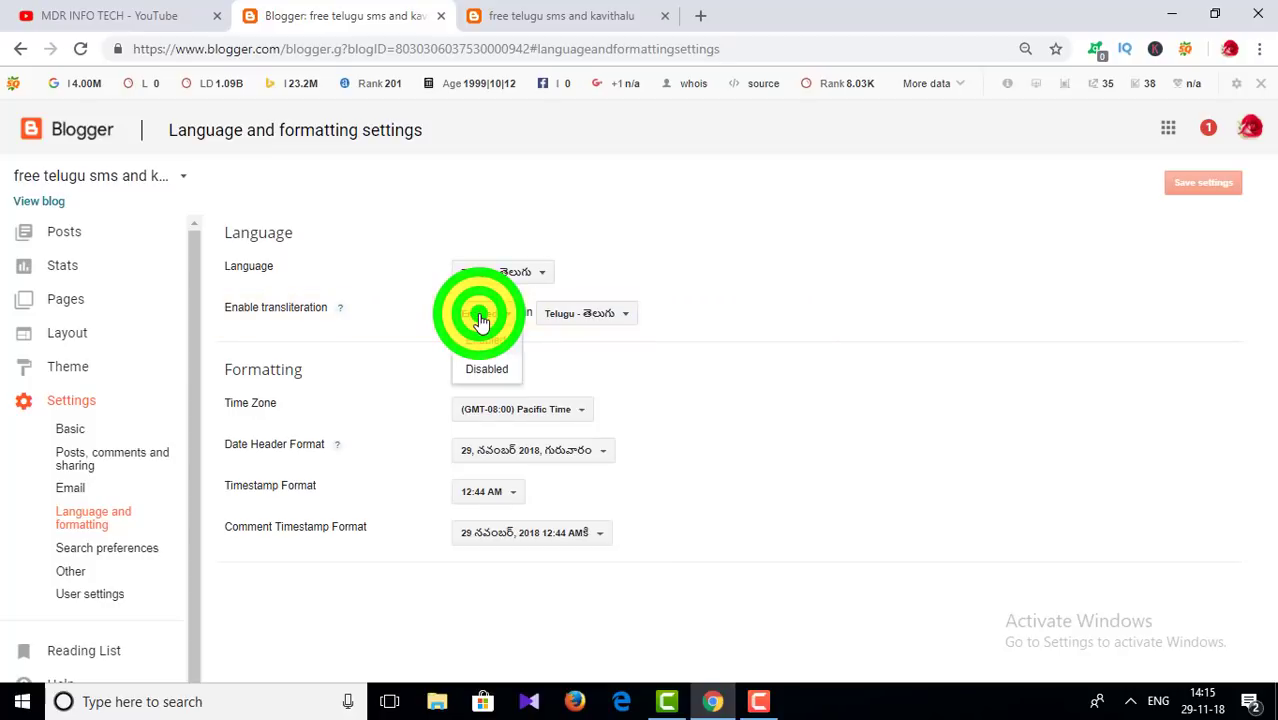
pyautogui.click(506, 326)
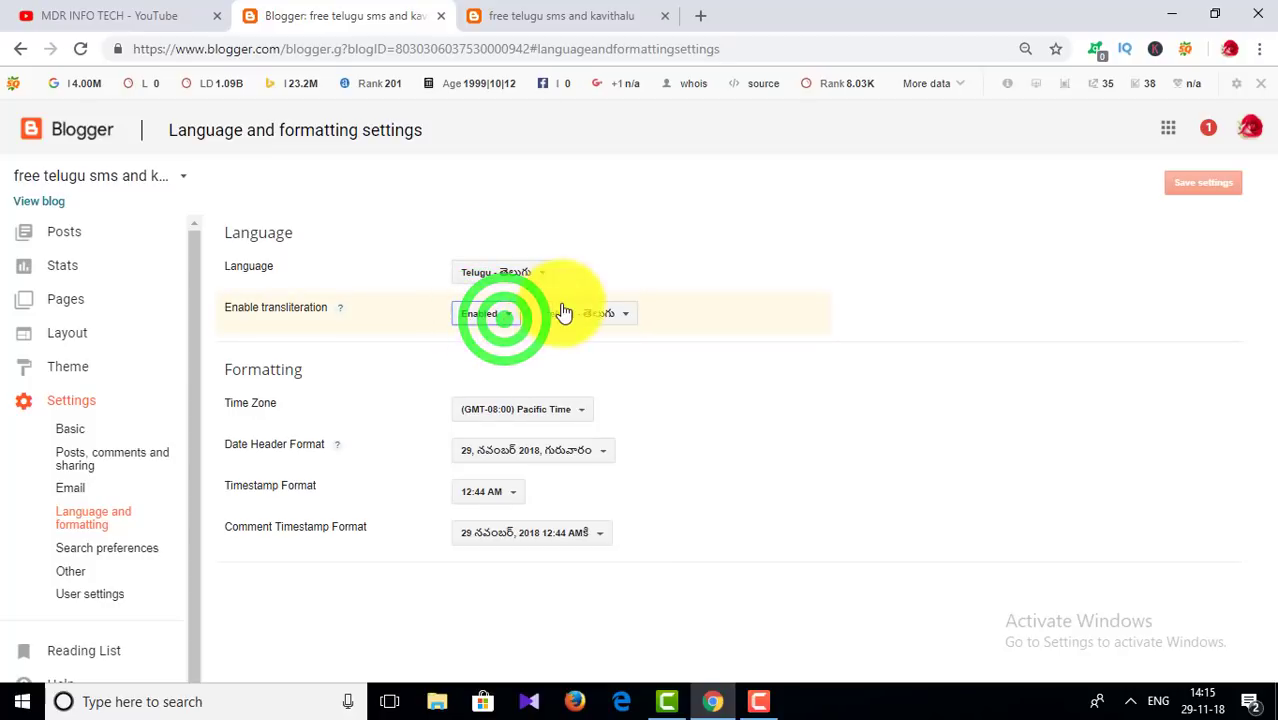
pyautogui.click(568, 312)
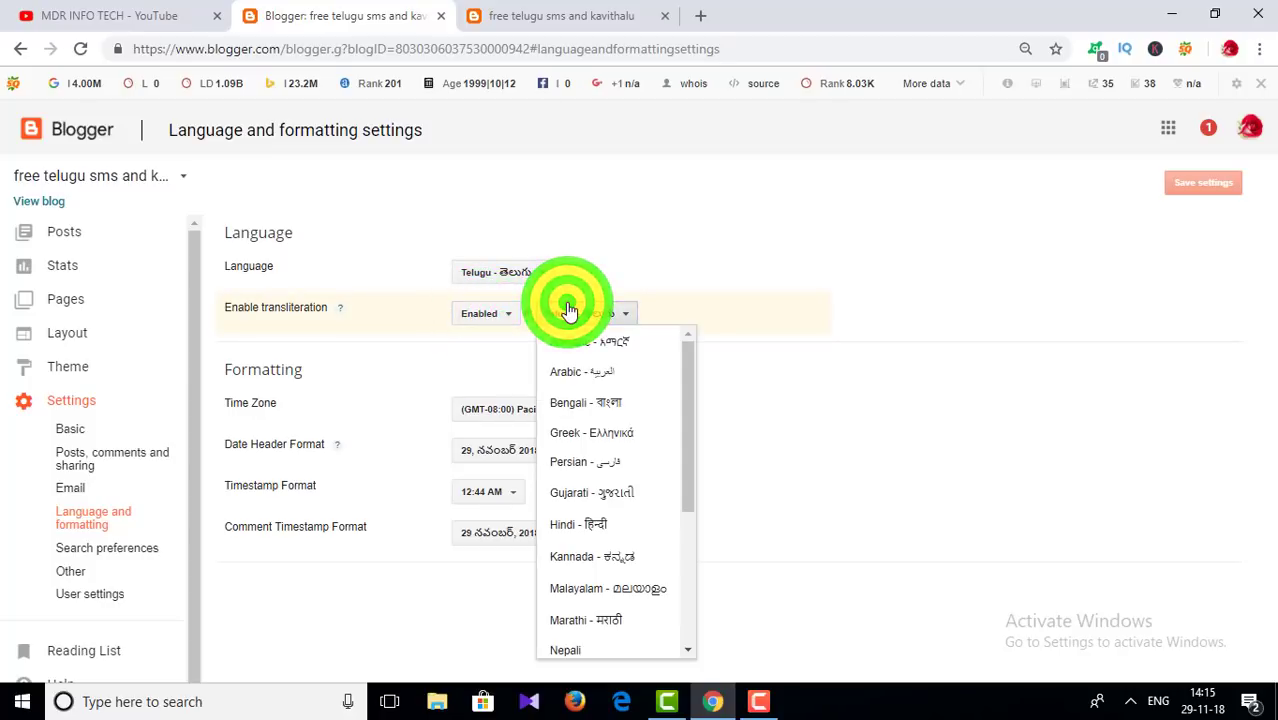
pyautogui.moveTo(685, 415); pyautogui.dragTo(697, 560)
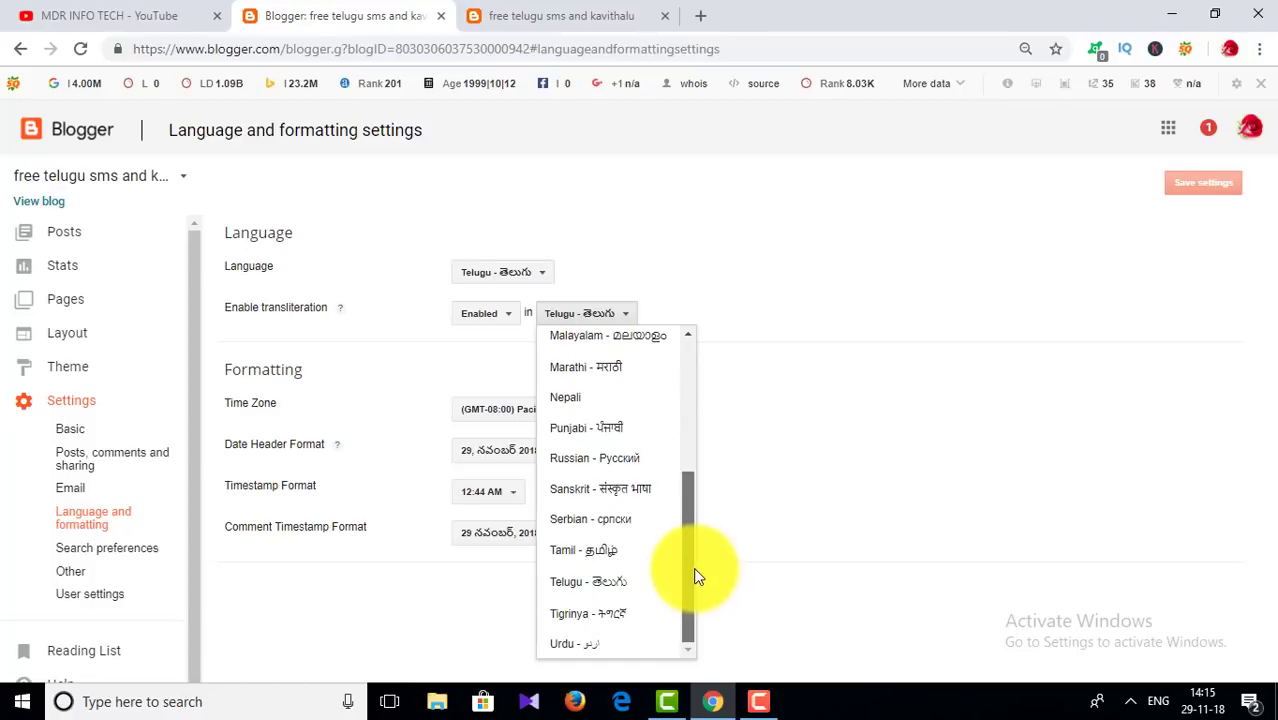
pyautogui.moveTo(705, 508); pyautogui.dragTo(687, 399)
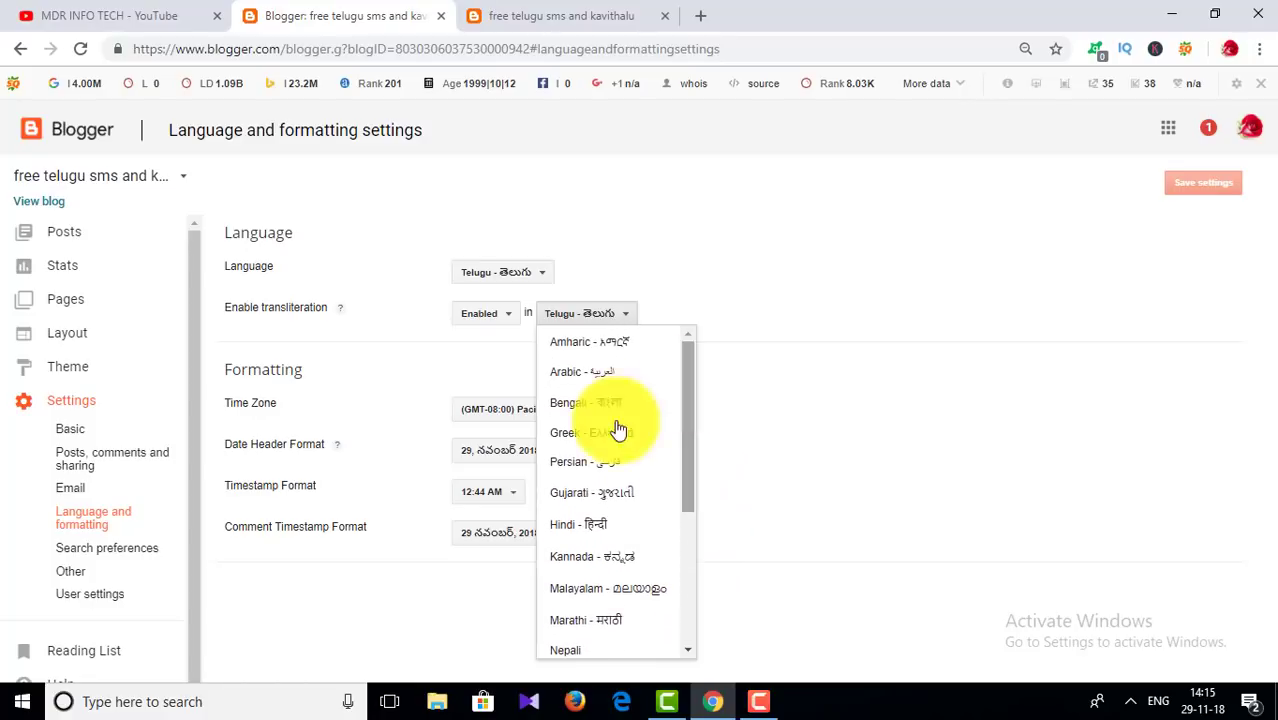
pyautogui.click(594, 524)
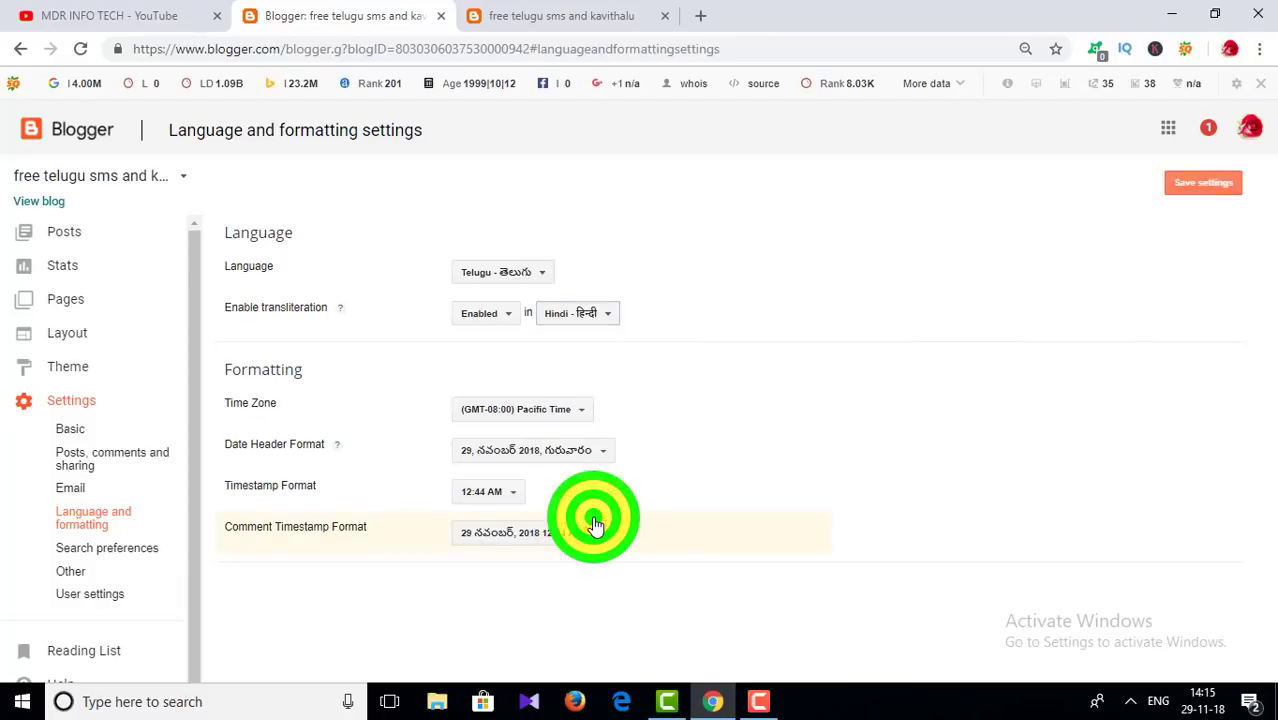
pyautogui.click(1178, 198)
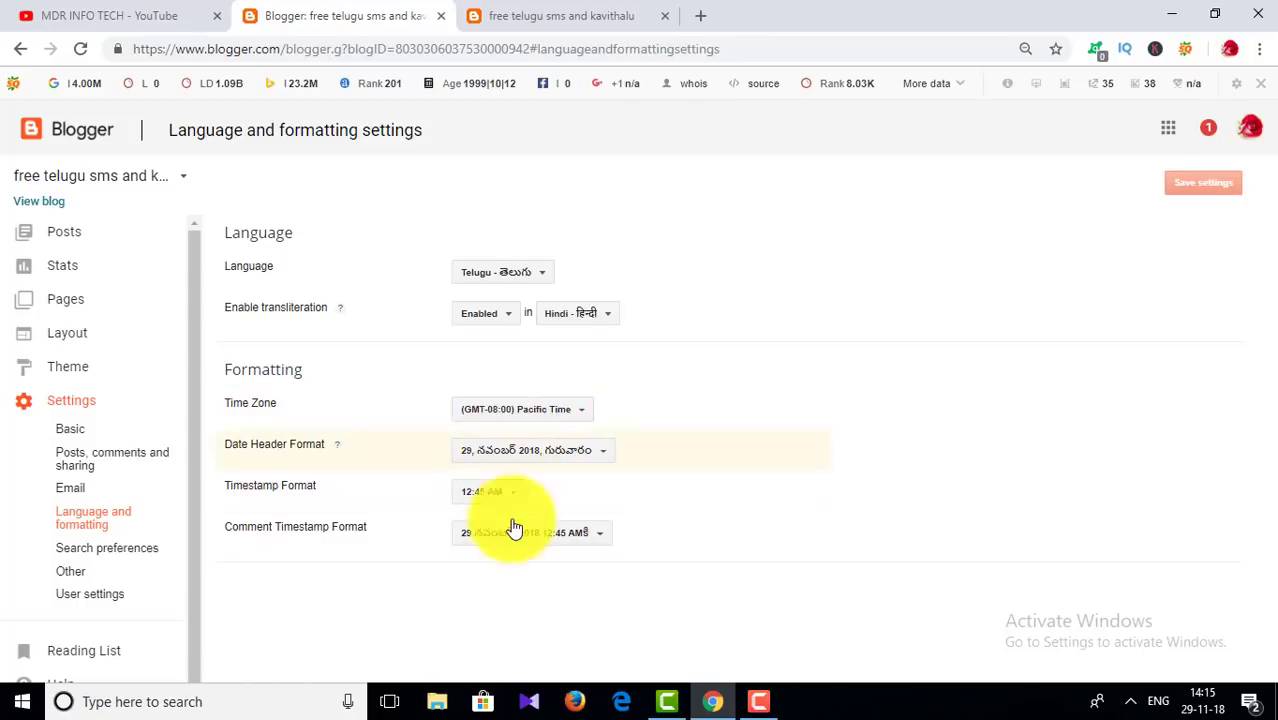
# Check the time zone and language lists, keeping Telugu, then go to Search preferences
pyautogui.click(494, 419)
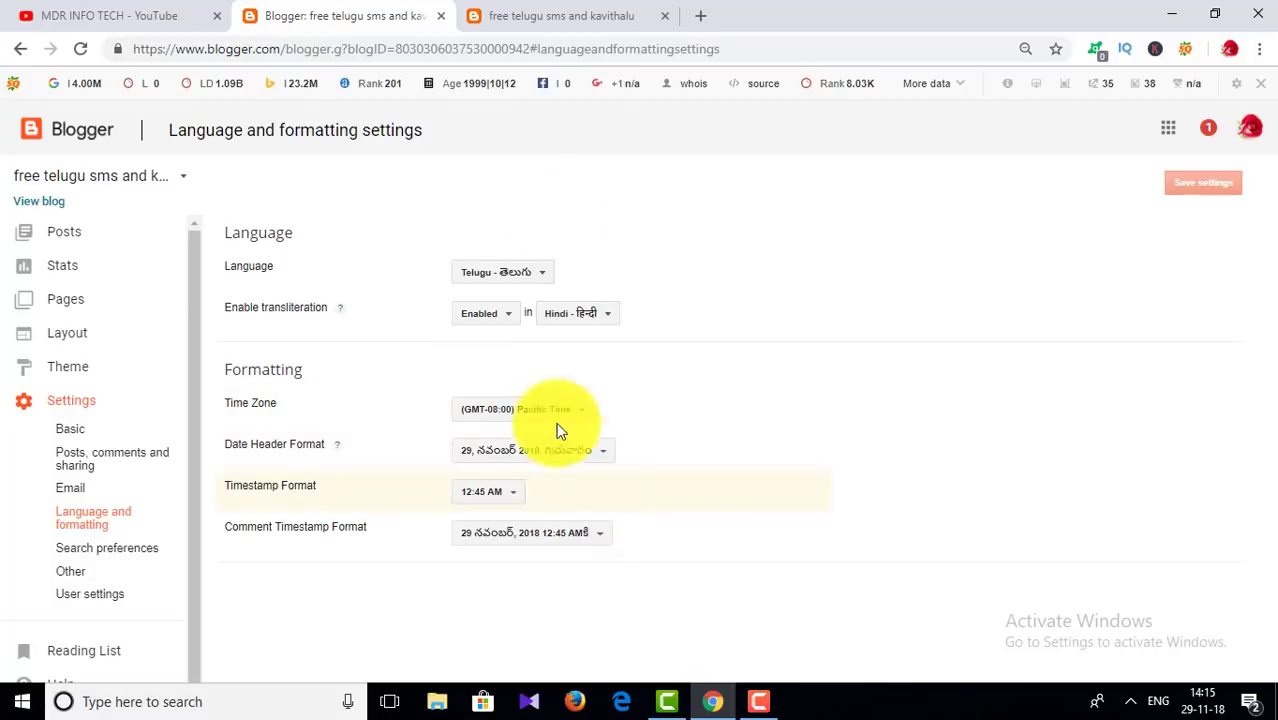
pyautogui.click(539, 268)
pyautogui.click(859, 199)
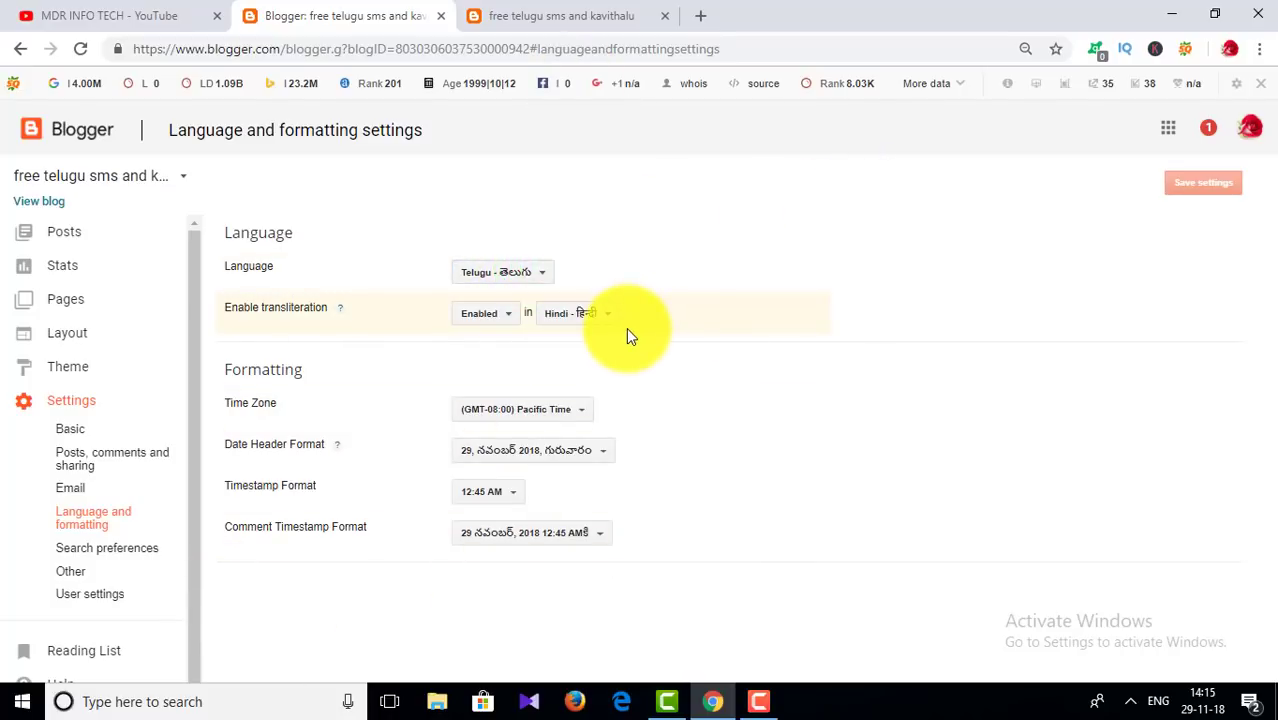
pyautogui.click(149, 556)
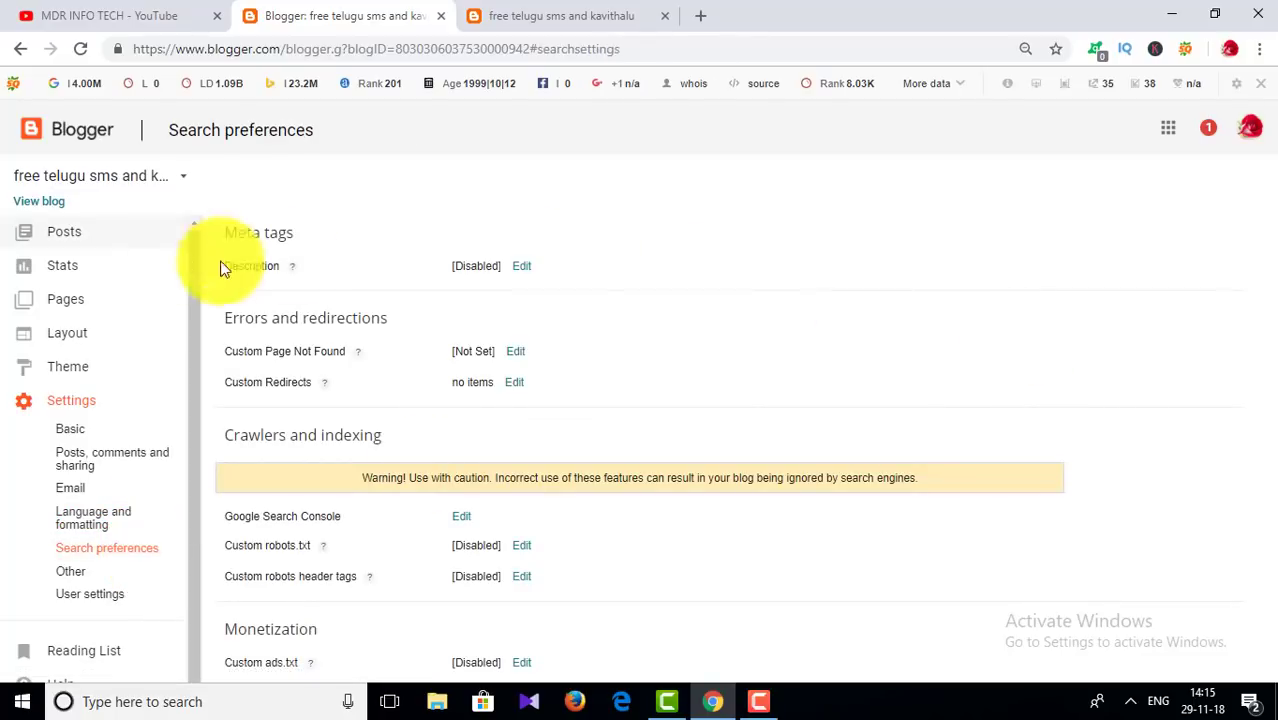
# Set the blog's search description to Yes, leaving its 150-character description box empty
pyautogui.click(522, 268)
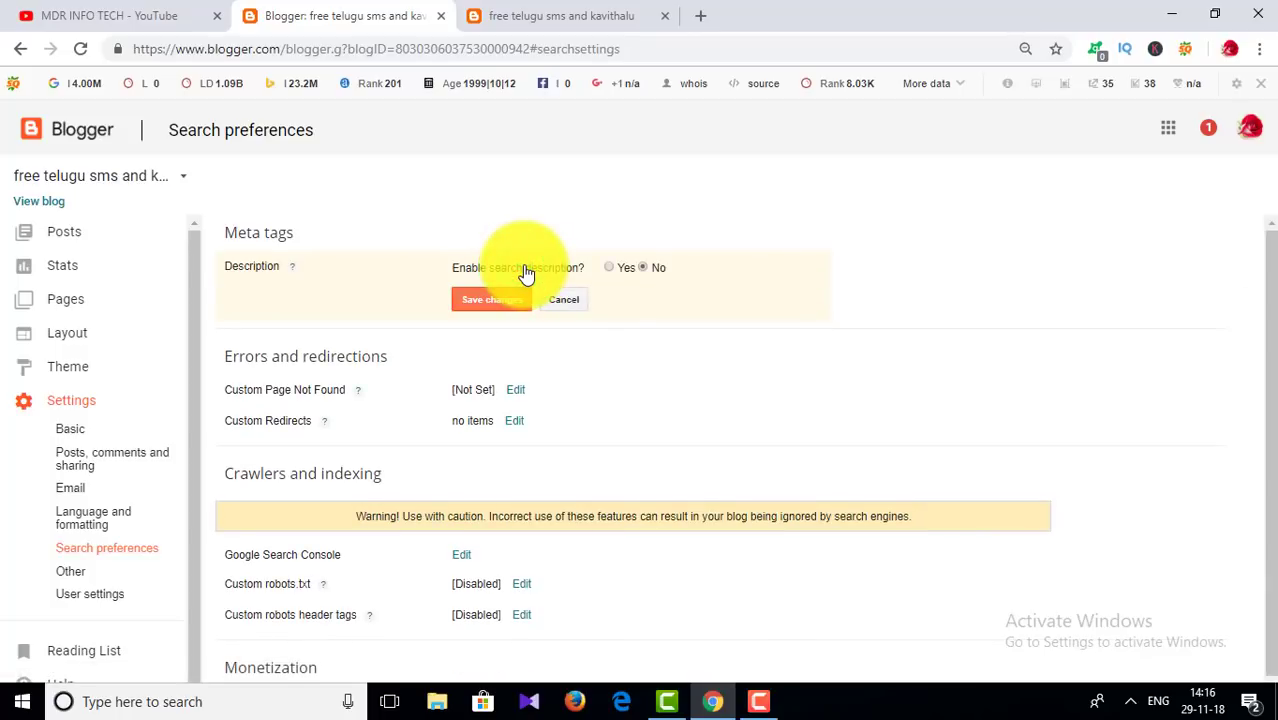
pyautogui.click(609, 267)
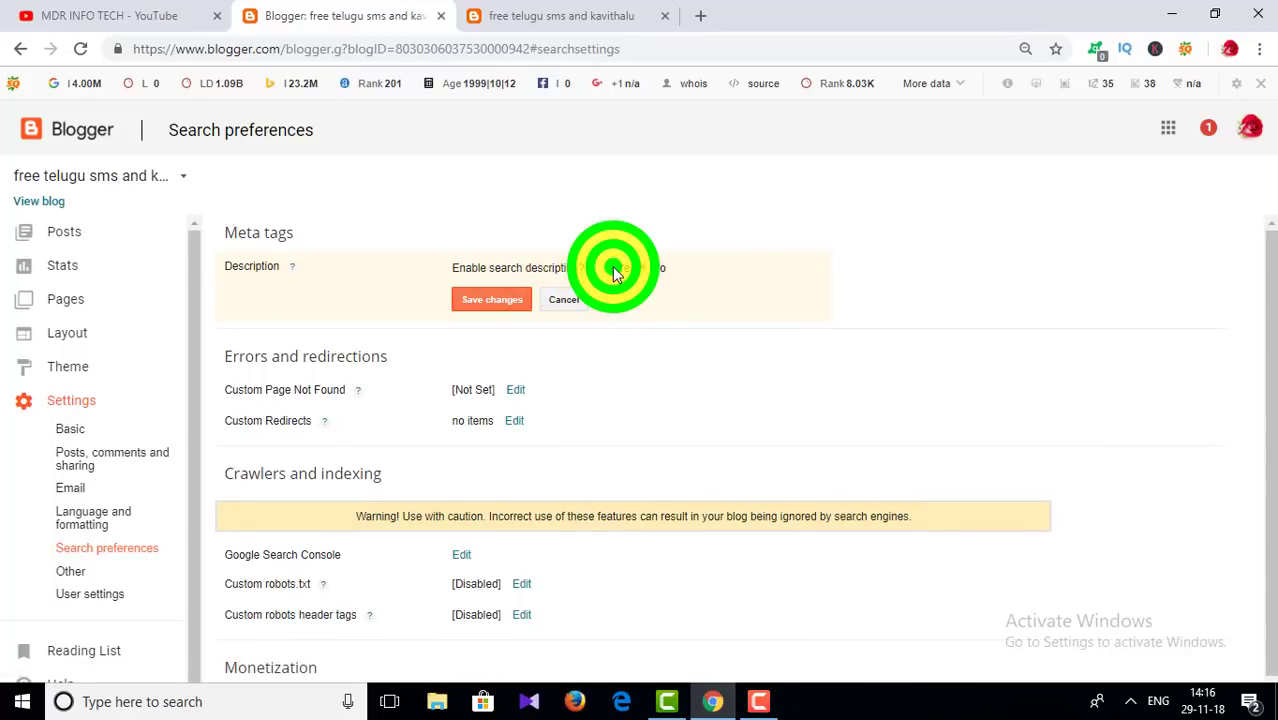
pyautogui.click(537, 360)
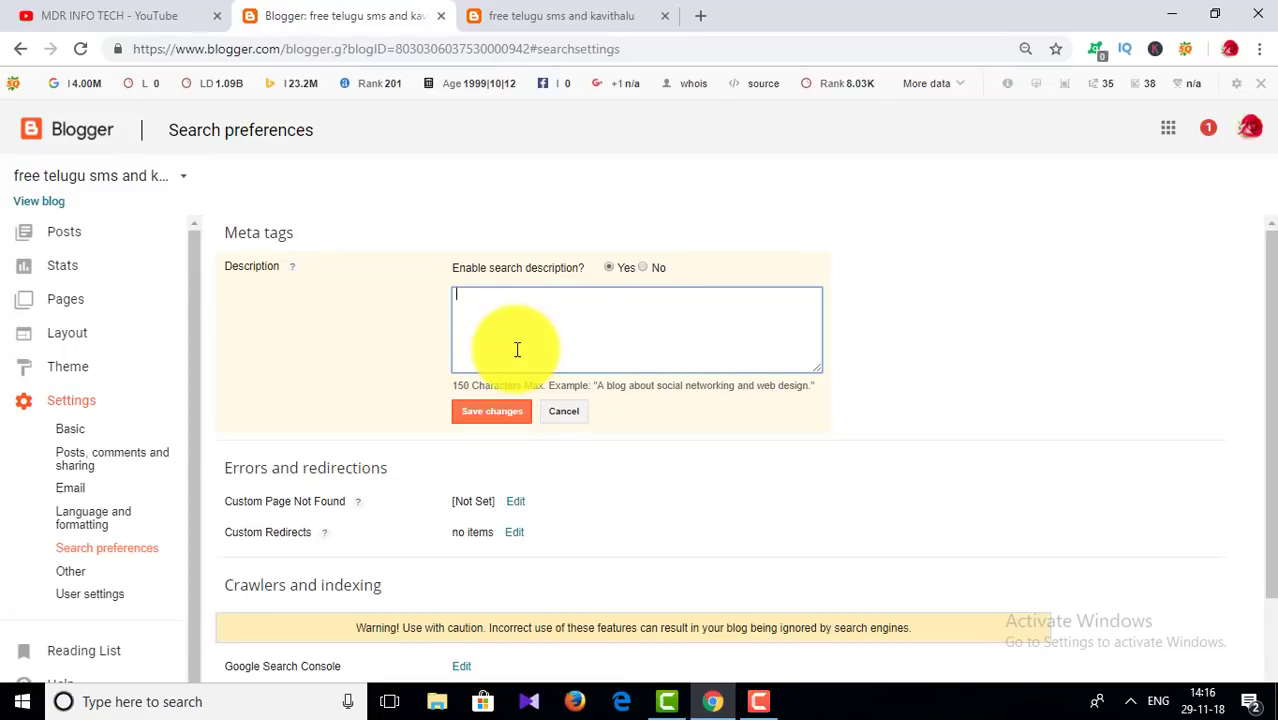
pyautogui.click(701, 15)
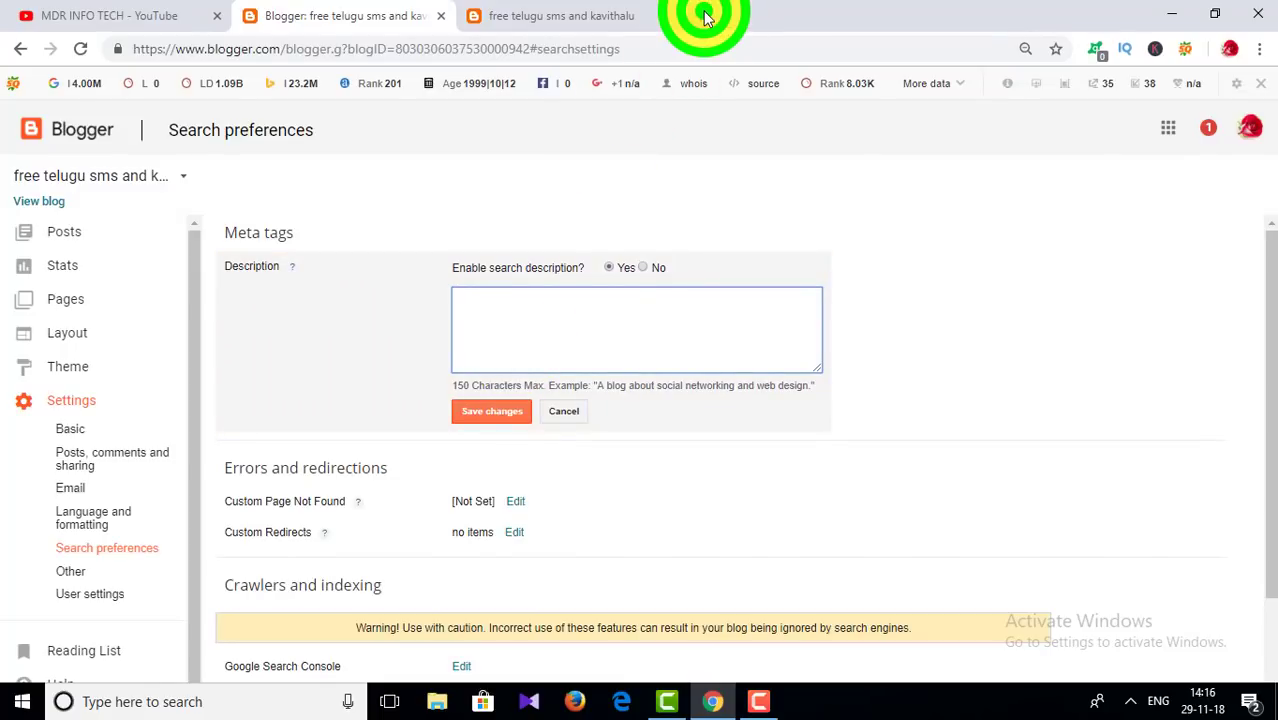
# Search Google for 'seo course' and select the first Coursera result's full description
pyautogui.write('seo ')
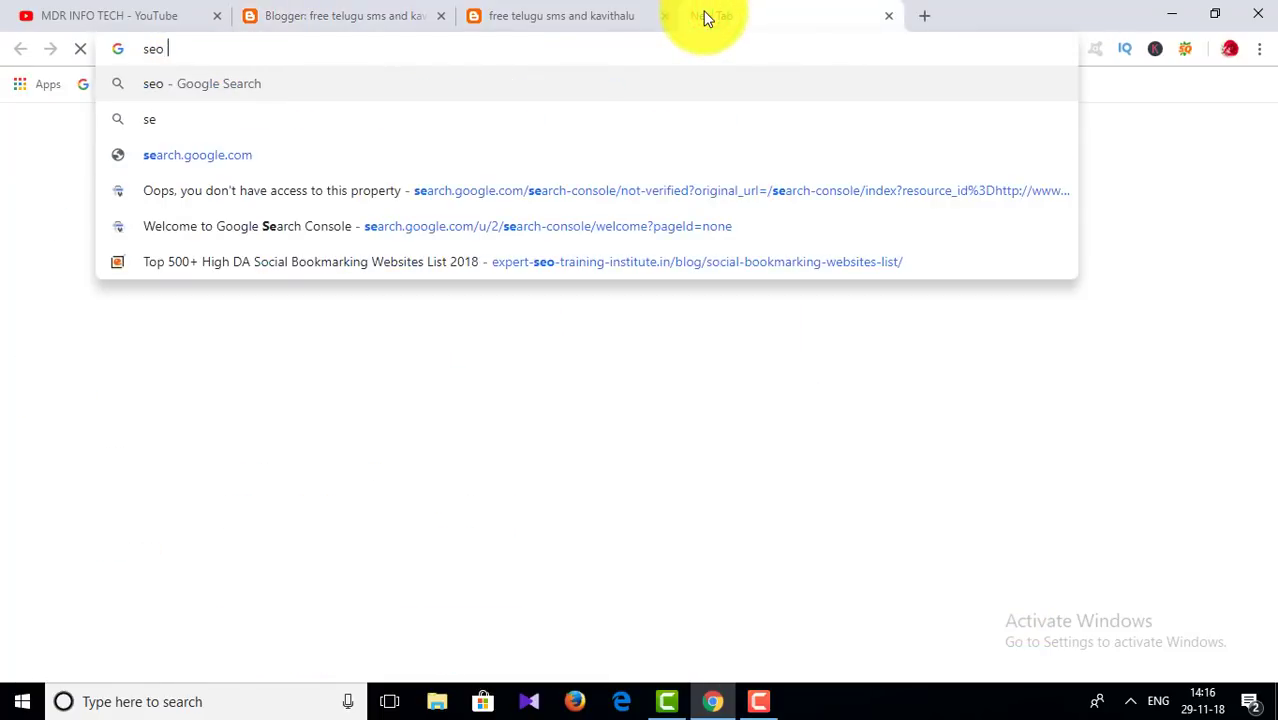
pyautogui.write('course')
pyautogui.press('Return')
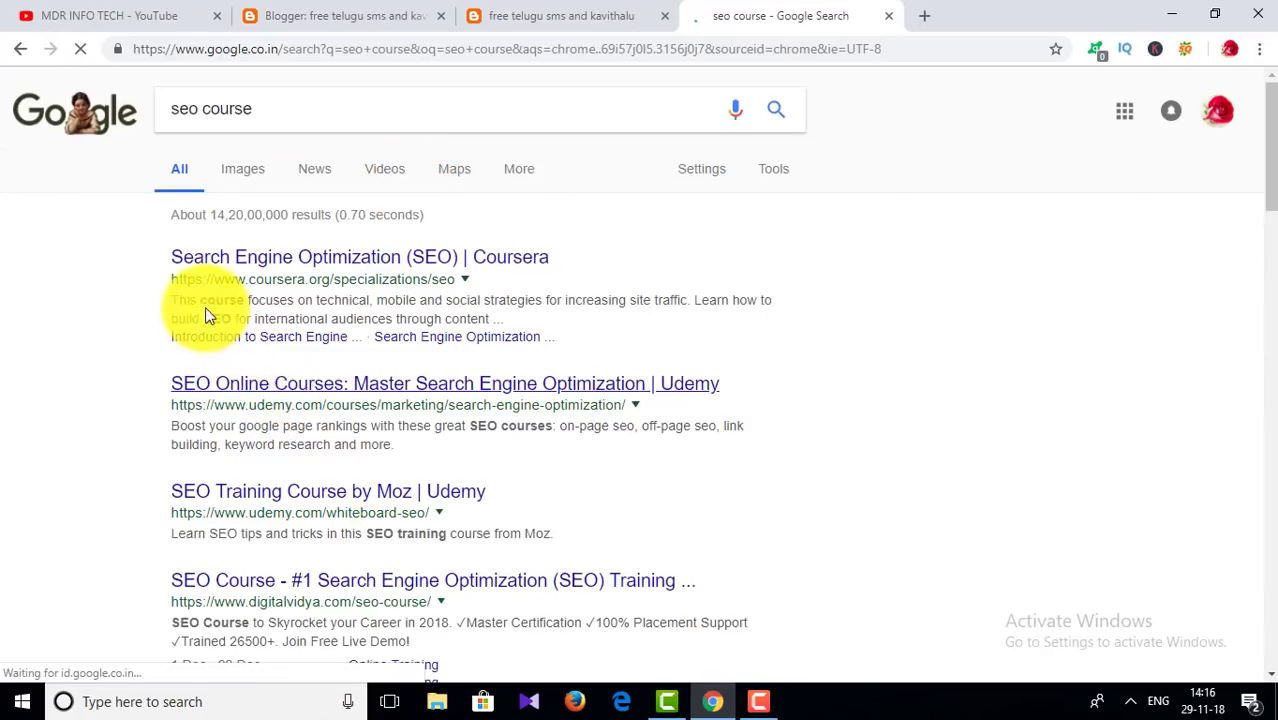
pyautogui.doubleClick(168, 300)
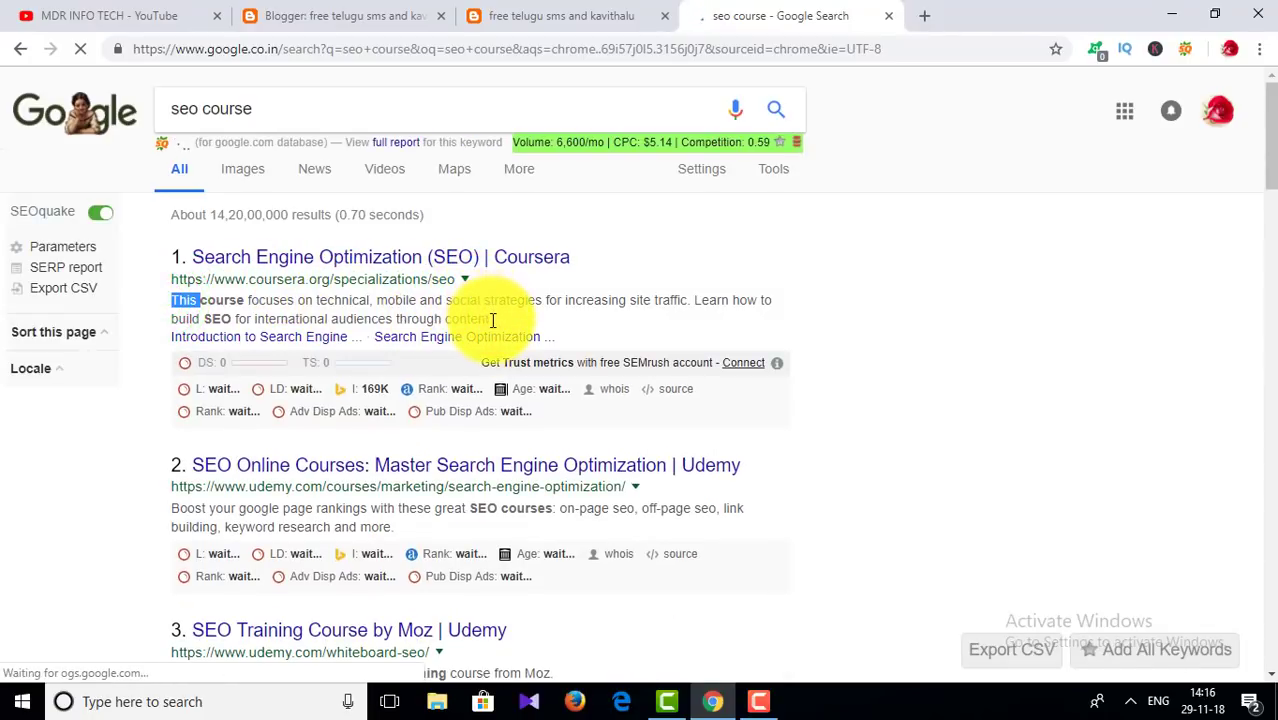
pyautogui.click(490, 318)
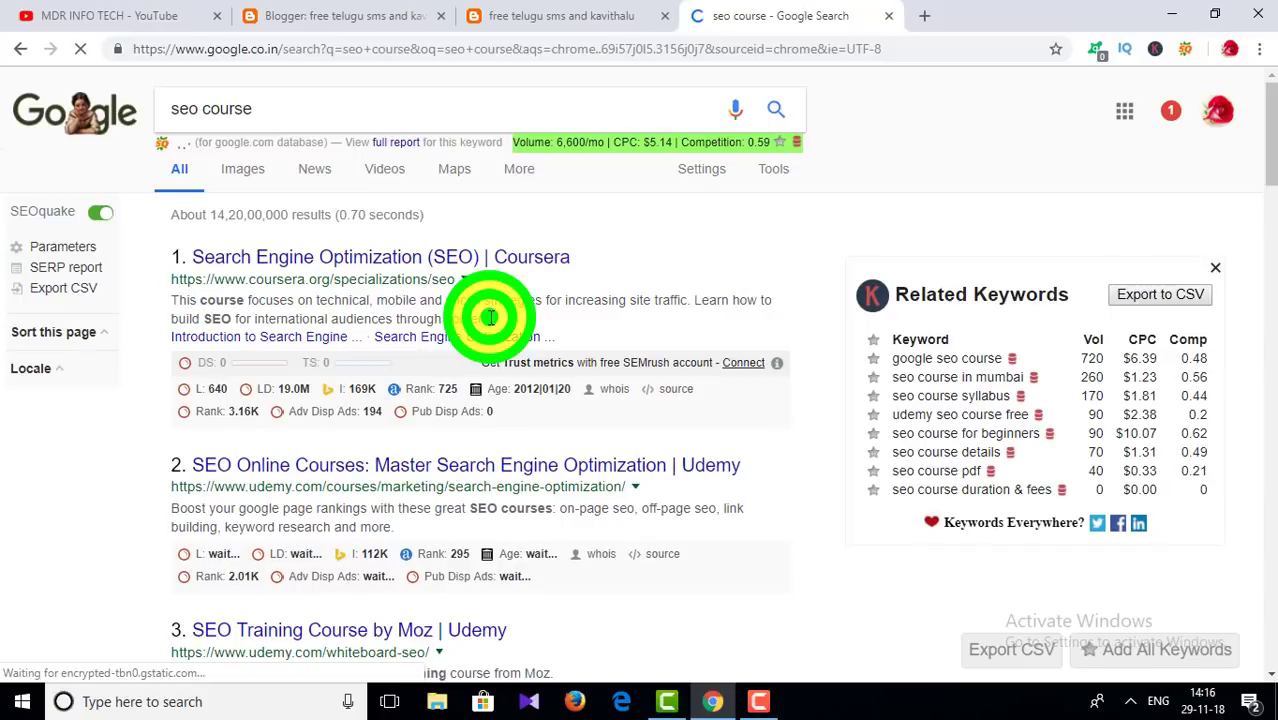
pyautogui.moveTo(392, 300); pyautogui.dragTo(369, 300)
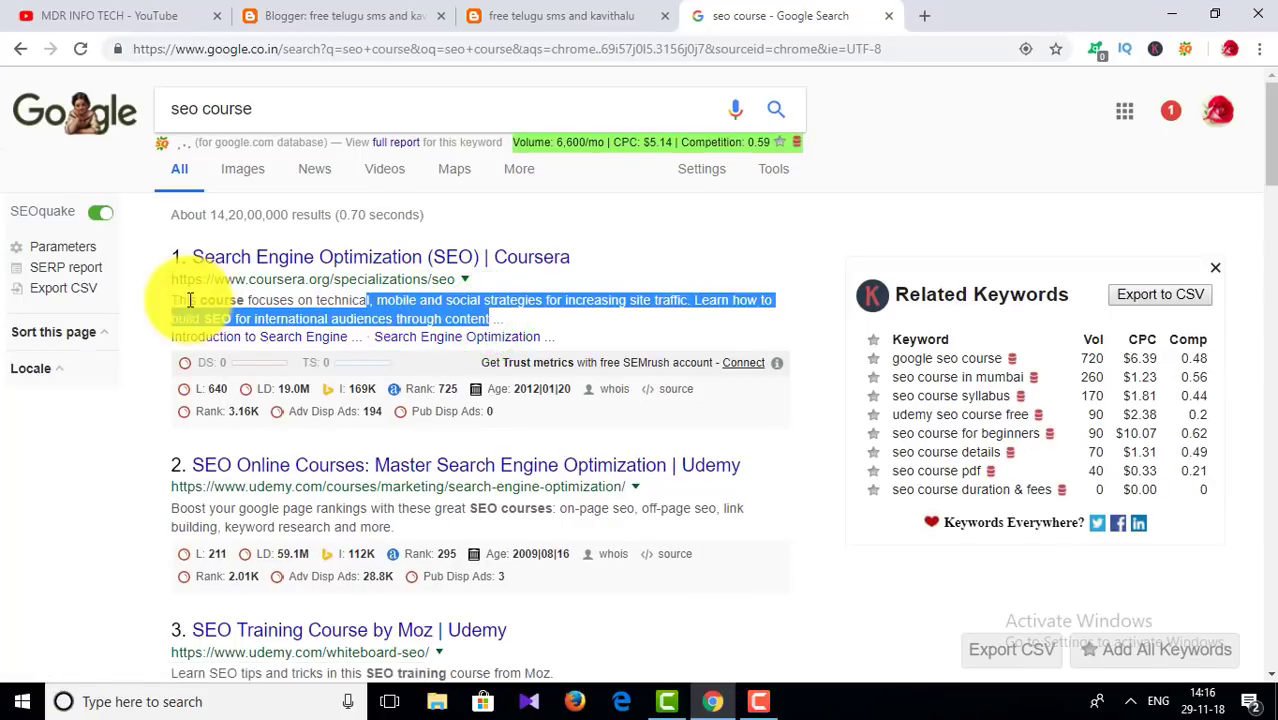
pyautogui.moveTo(172, 300); pyautogui.dragTo(490, 318)
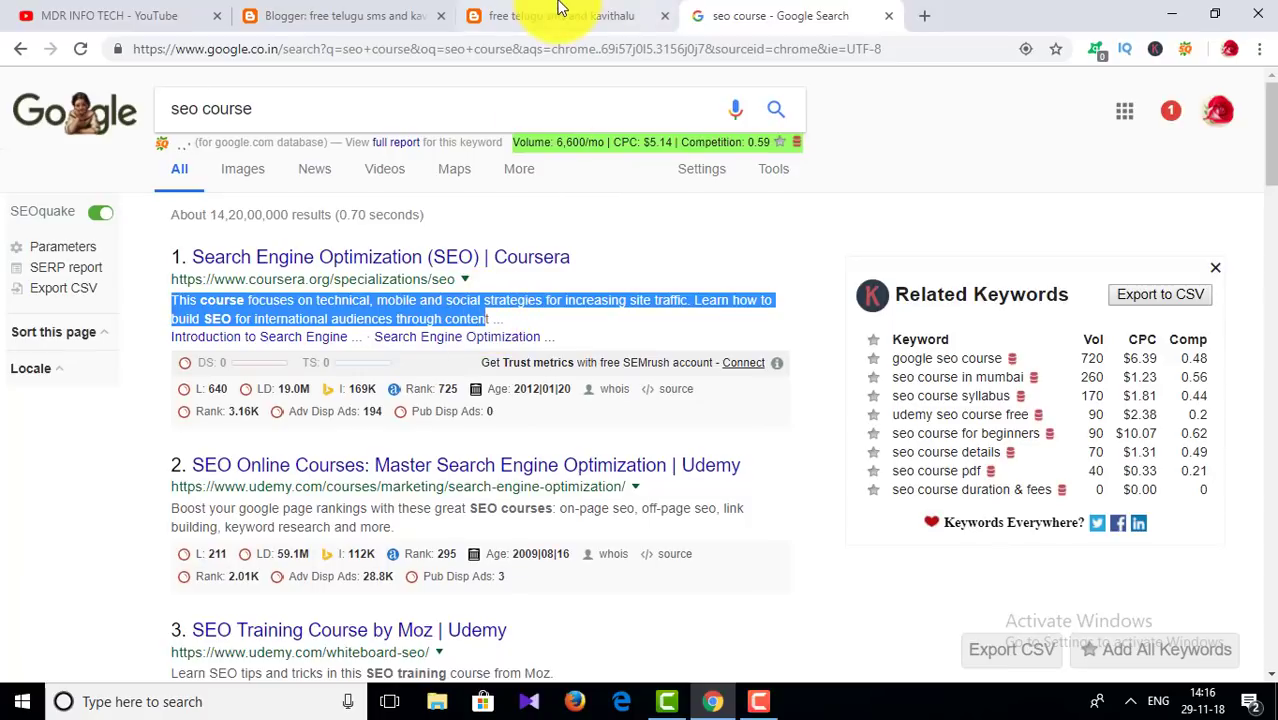
pyautogui.click(405, 14)
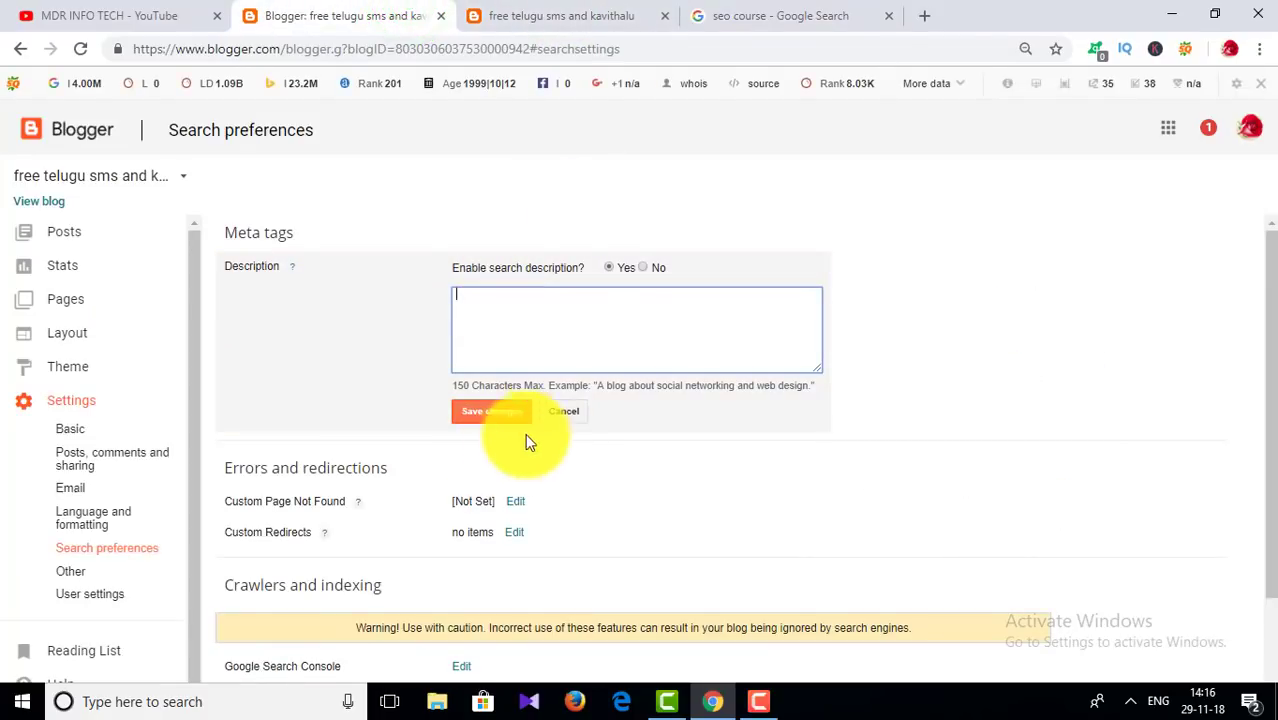
# Cancel the search description edit so the description stays disabled
pyautogui.click(560, 420)
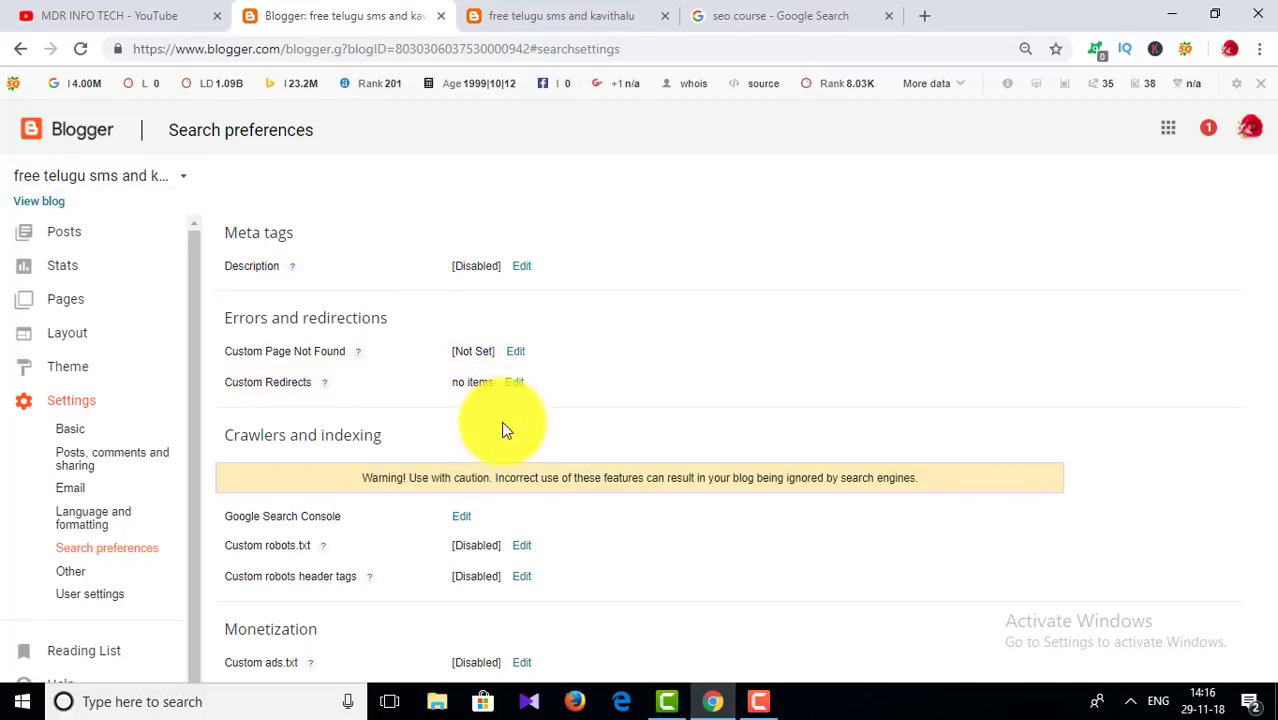
pyautogui.moveTo(1262, 310); pyautogui.dragTo(575, 511)
pyautogui.click(682, 311)
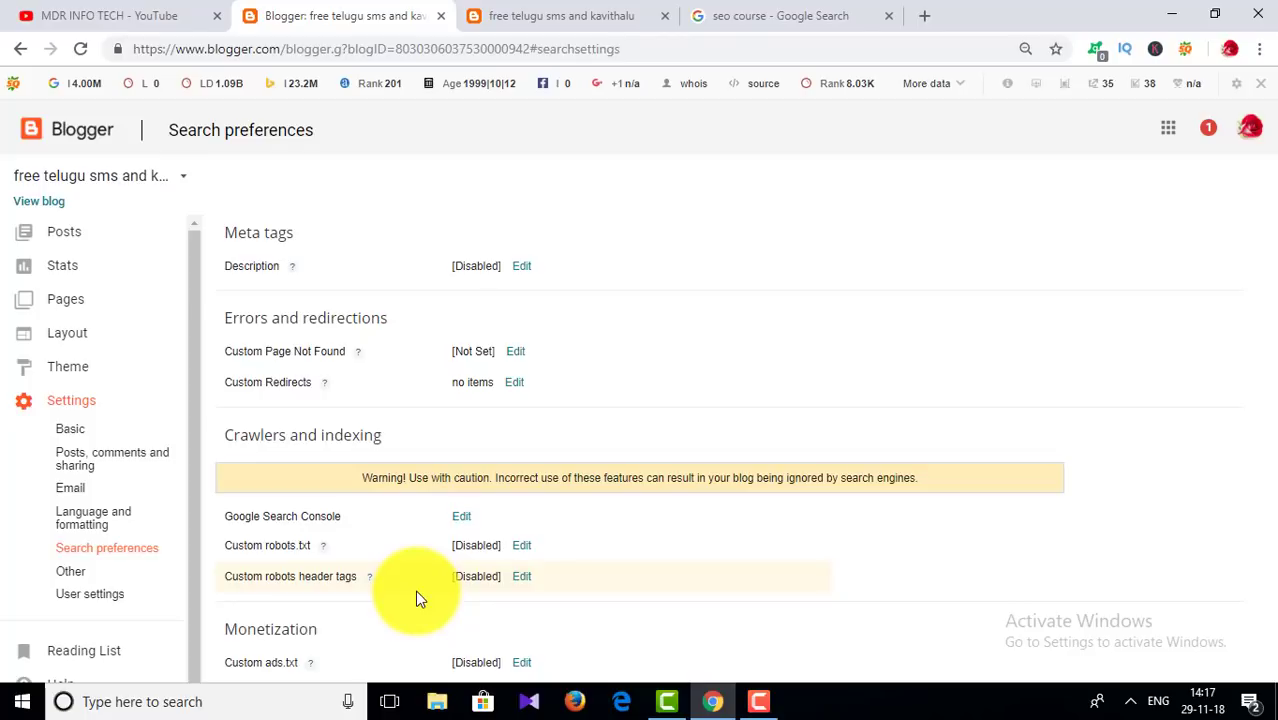
# Enable custom robots.txt, then discard it, leaving it off, and go to Other settings
pyautogui.click(522, 545)
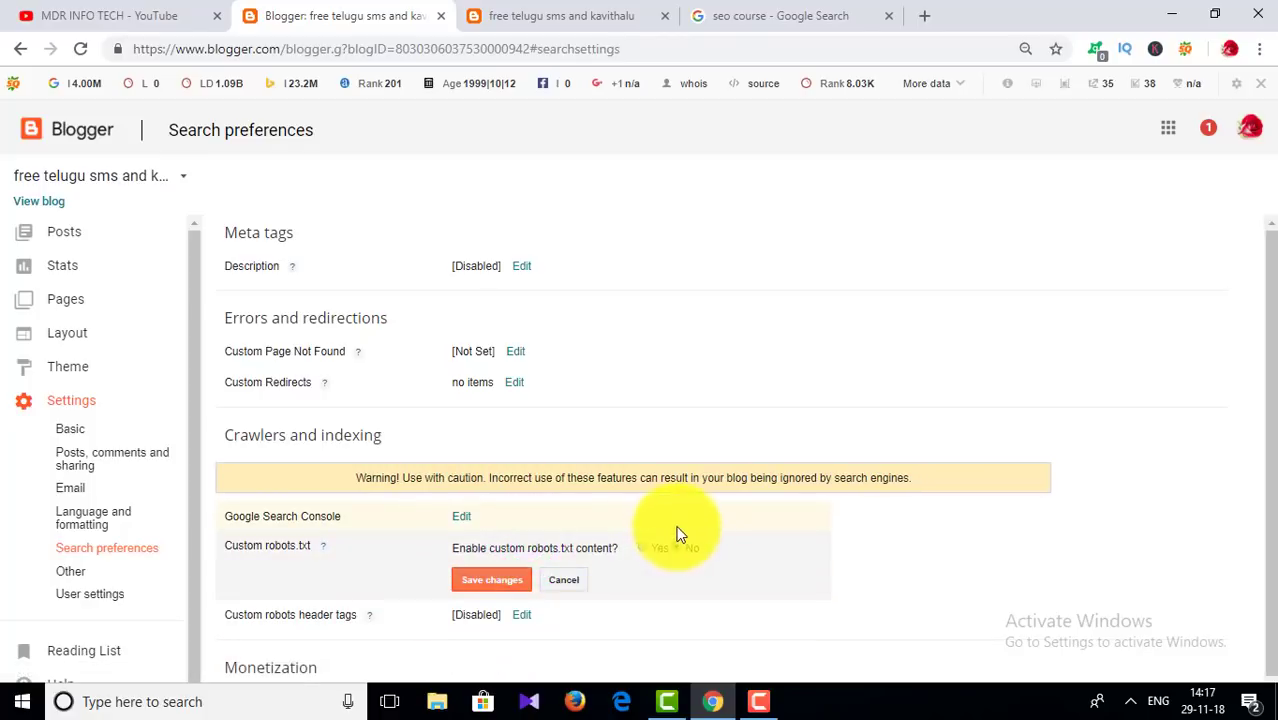
pyautogui.click(645, 547)
pyautogui.click(572, 587)
pyautogui.moveTo(1265, 315); pyautogui.dragTo(1250, 470)
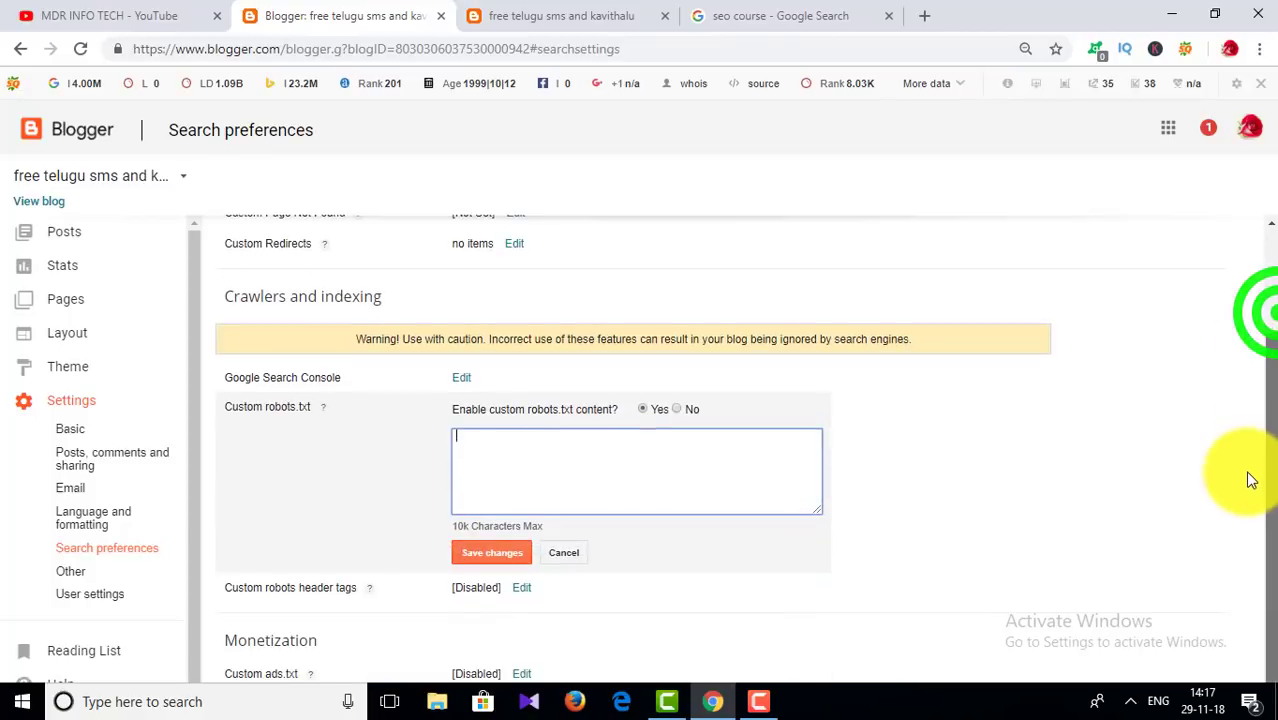
pyautogui.click(566, 554)
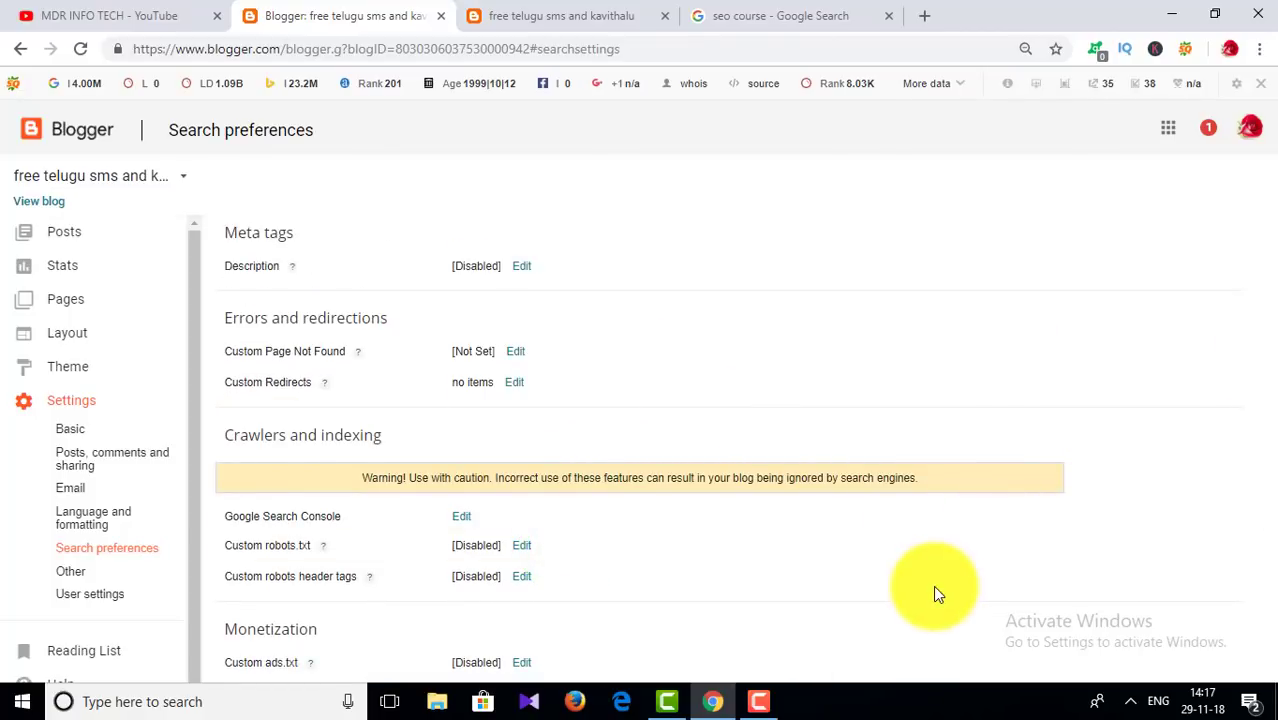
pyautogui.click(521, 662)
pyautogui.click(105, 572)
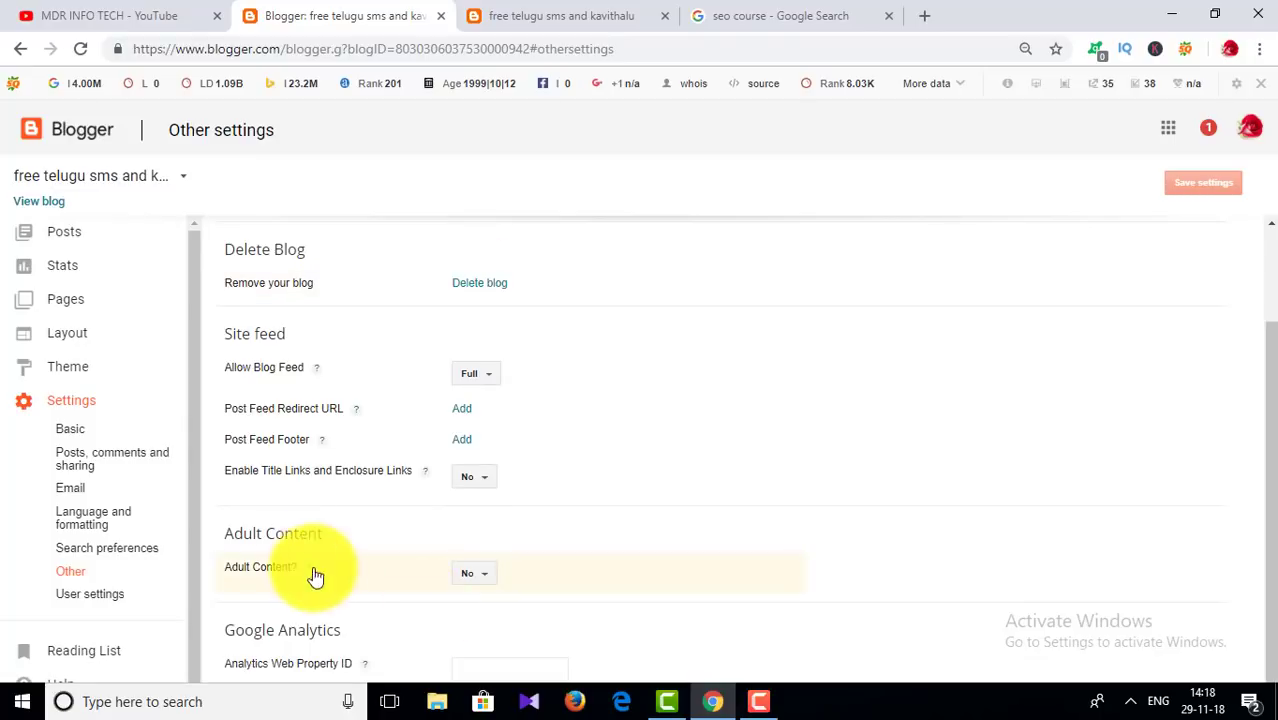
# Leave Adult Content at No in Other settings and bring up User settings
pyautogui.click(478, 586)
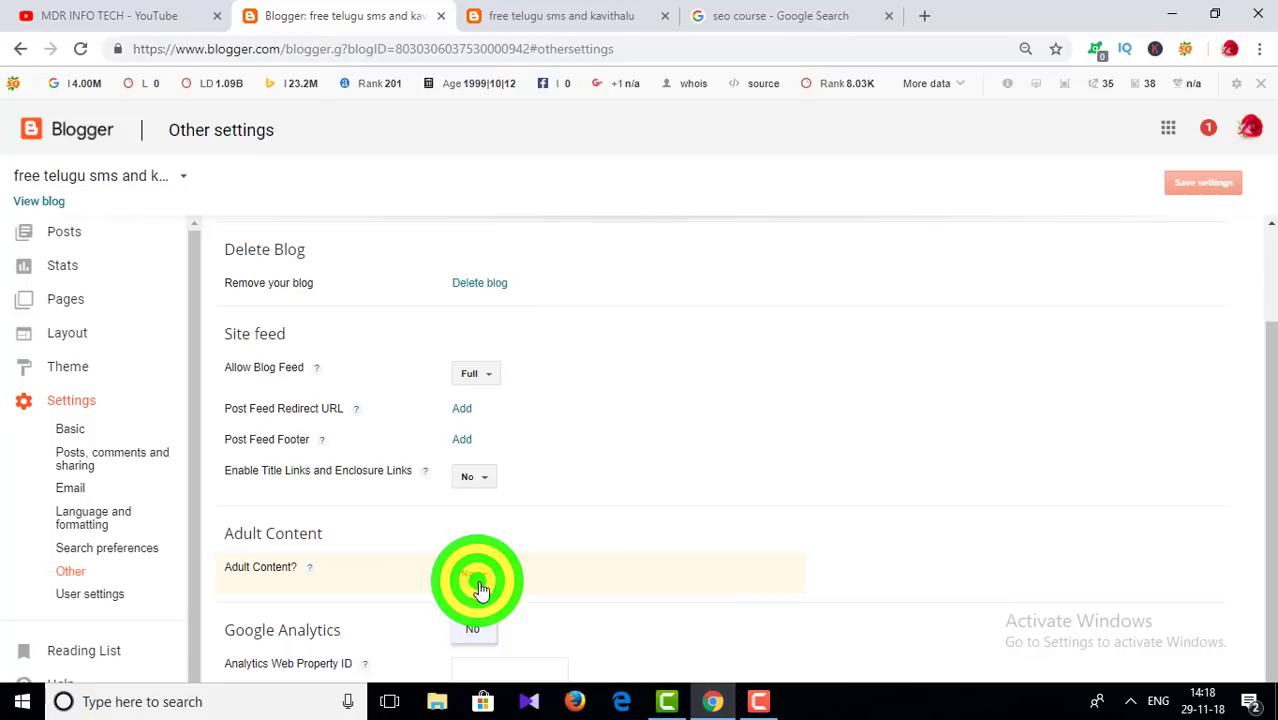
pyautogui.click(576, 565)
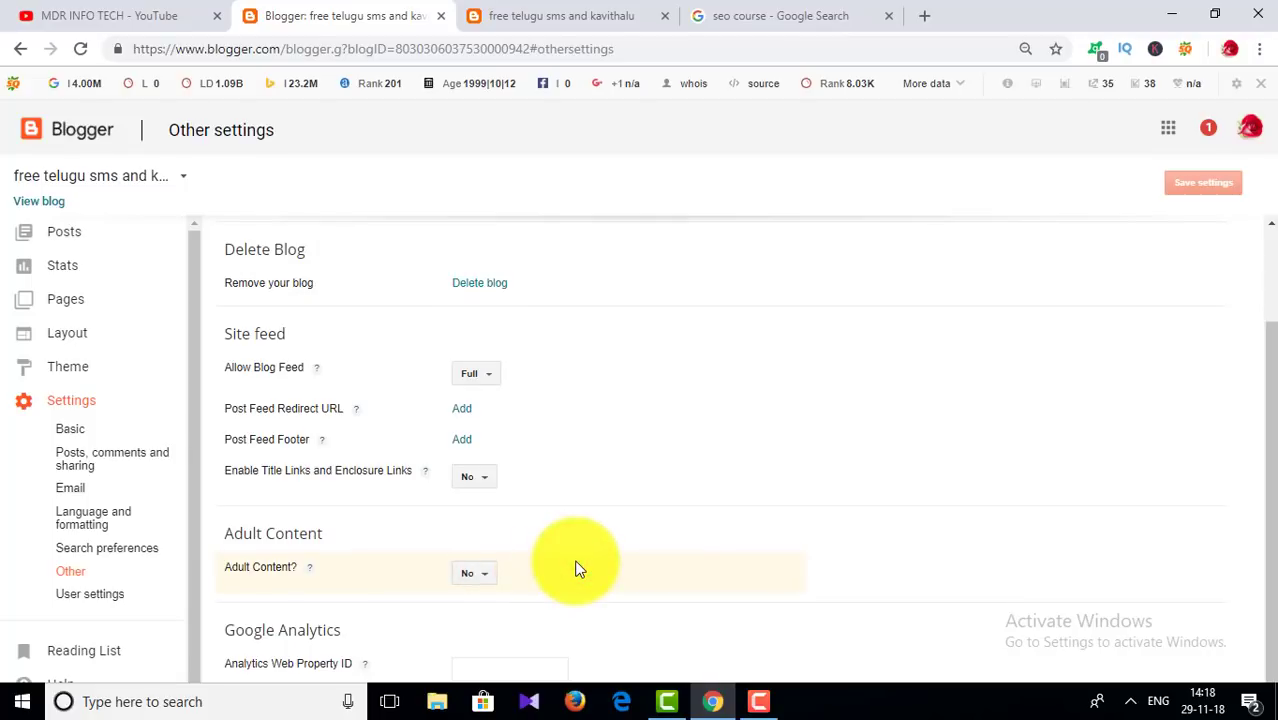
pyautogui.moveTo(1266, 372); pyautogui.dragTo(1266, 545)
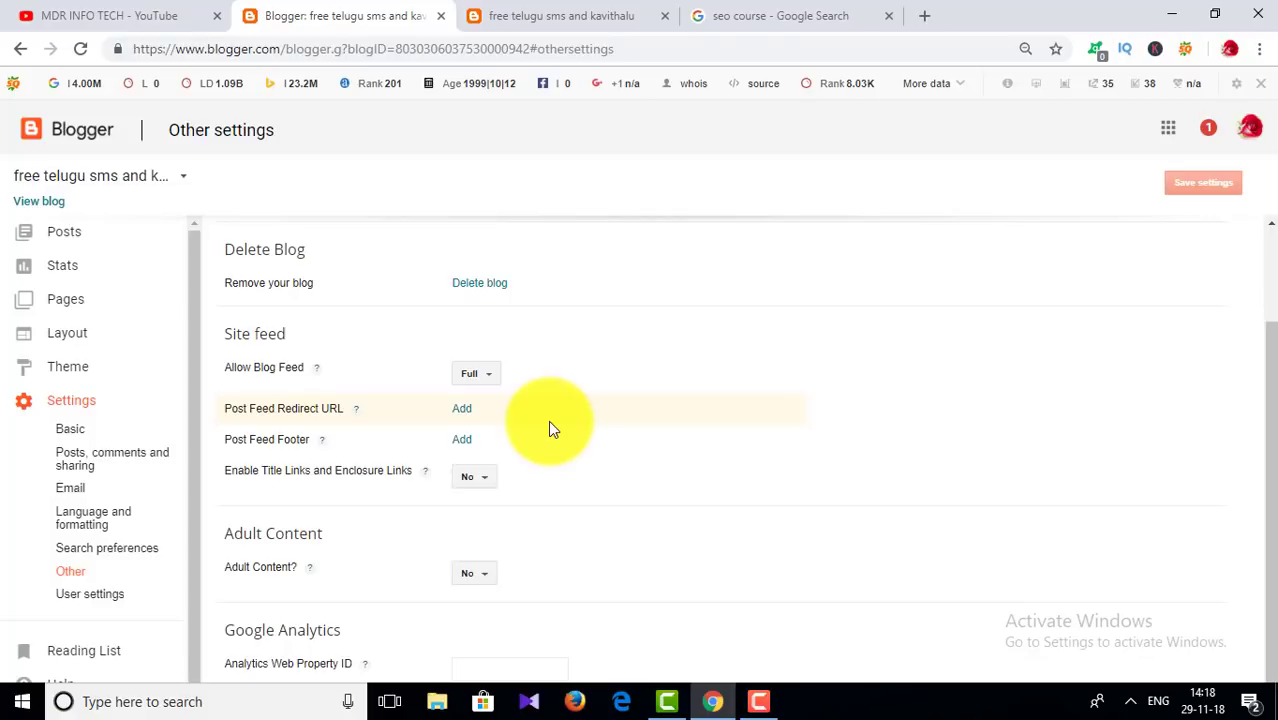
pyautogui.click(97, 594)
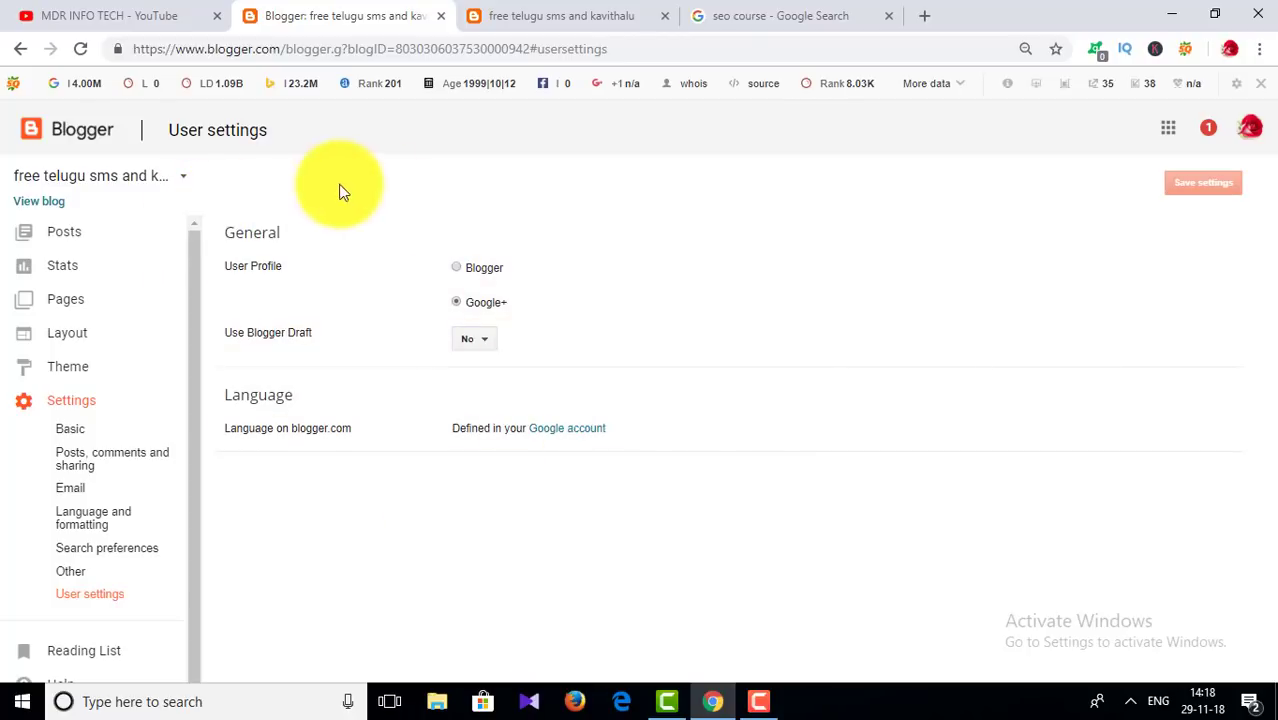
# Keep the User Profile on Google+, then return to the YouTube channel tab
pyautogui.click(471, 301)
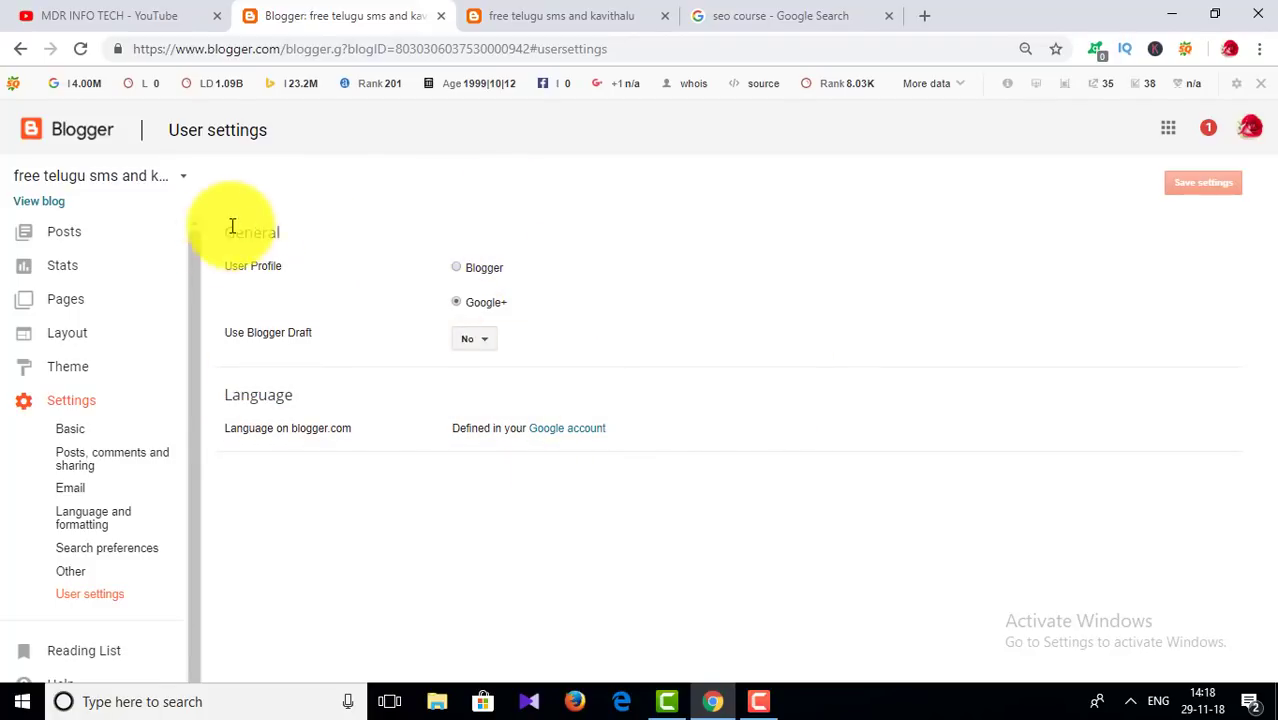
pyautogui.click(88, 405)
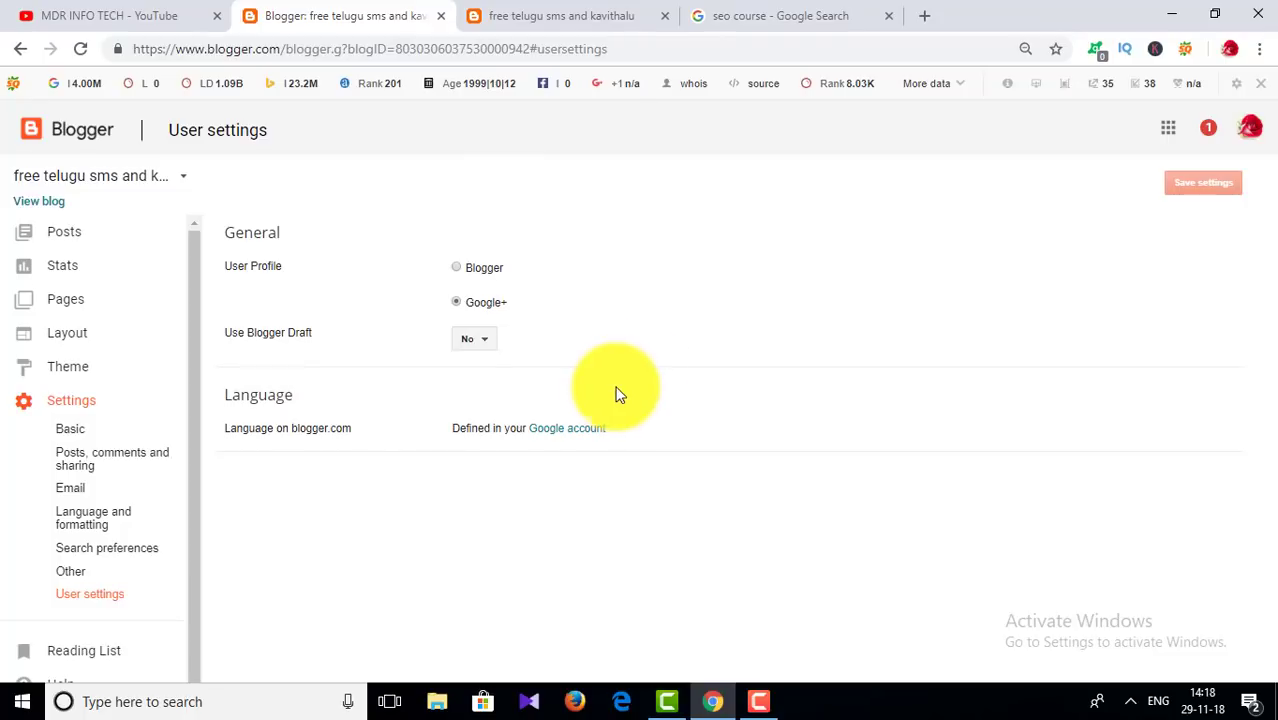
pyautogui.hotkey('ctrl', 'shift', 'Tab')
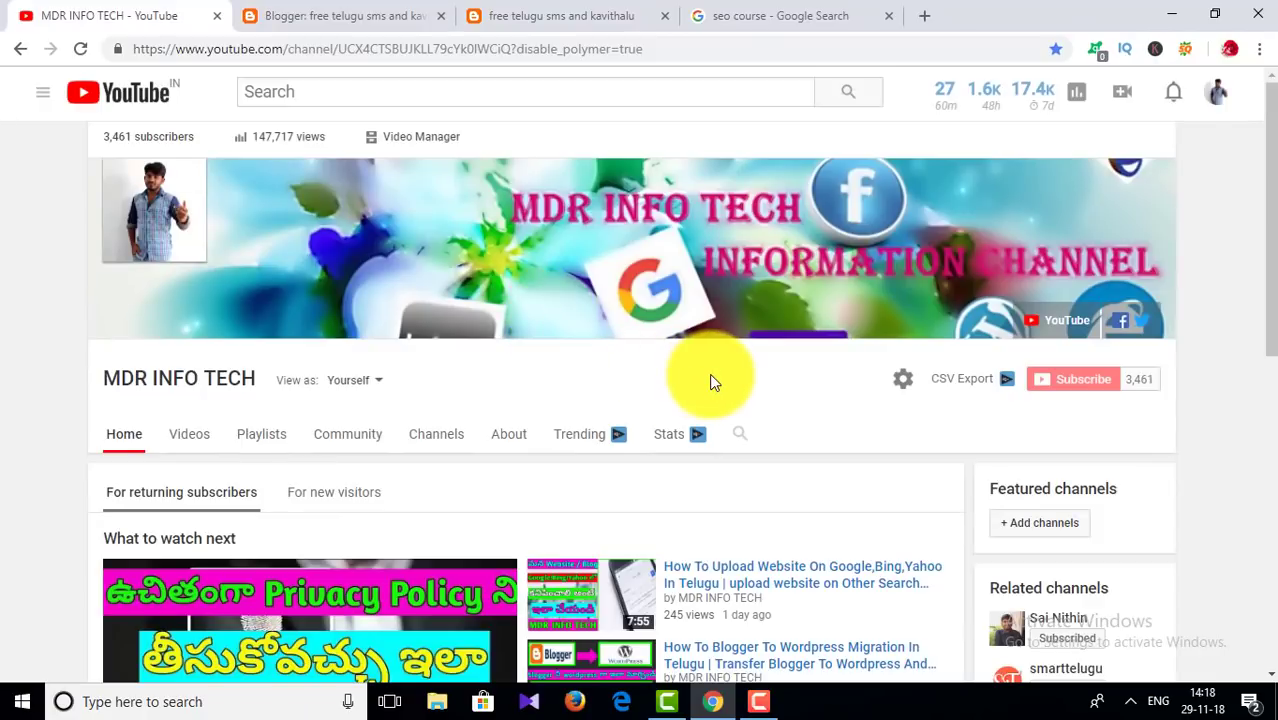